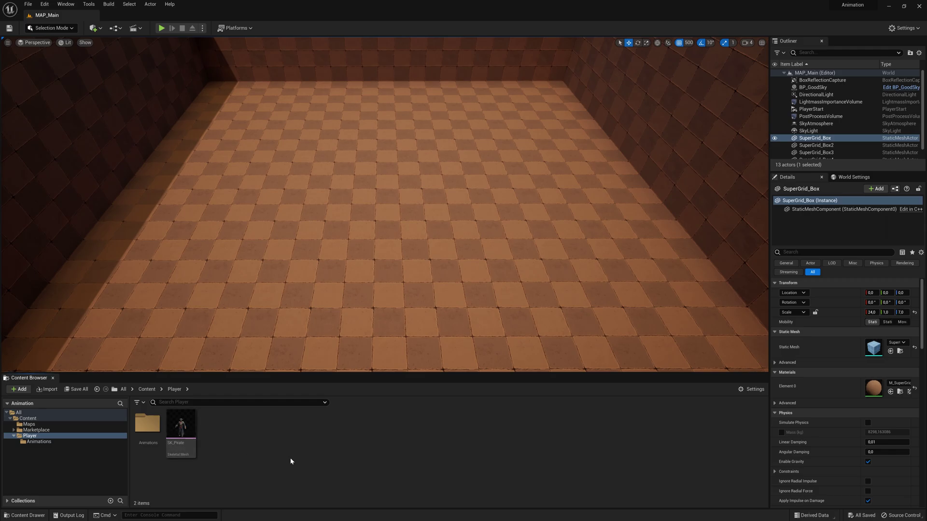
Look over the walled level and open the SK_Pirate skeletal mesh to inspect the character
right_drag(338, 321, 397, 270)
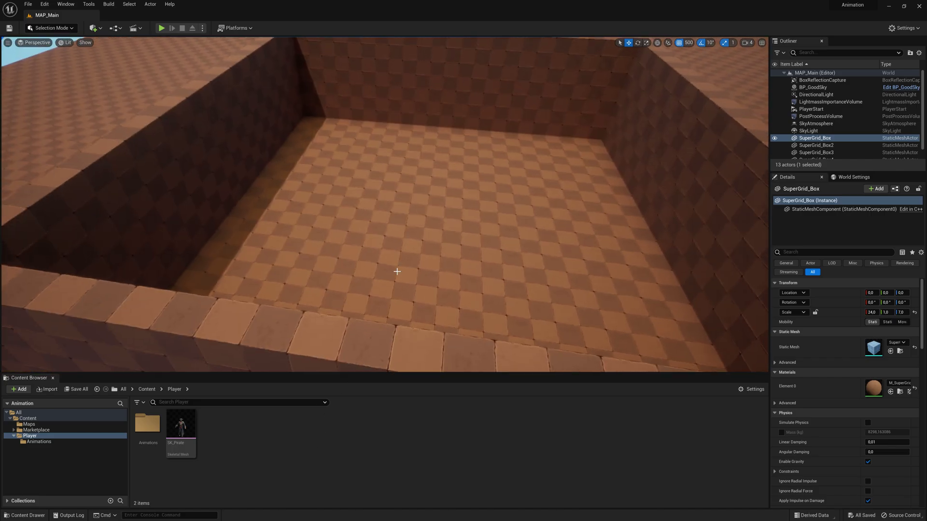
right_drag(471, 283, 483, 285)
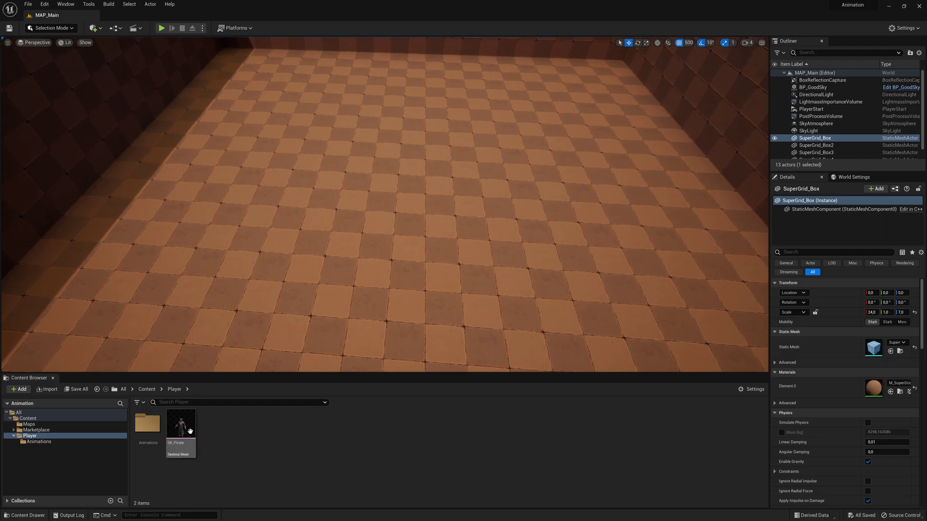
double_click(181, 424)
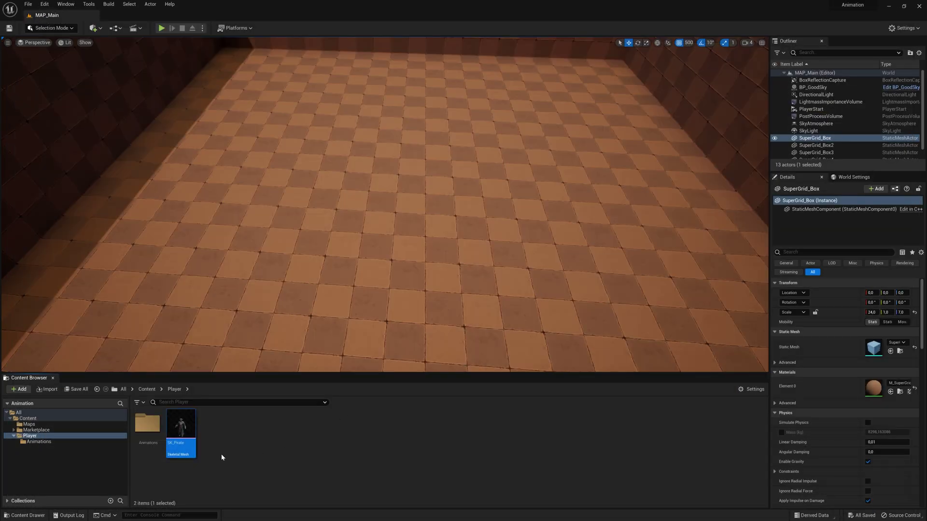
Browse the idle and directional run animation sequences in the player's Animations folder
double_click(147, 424)
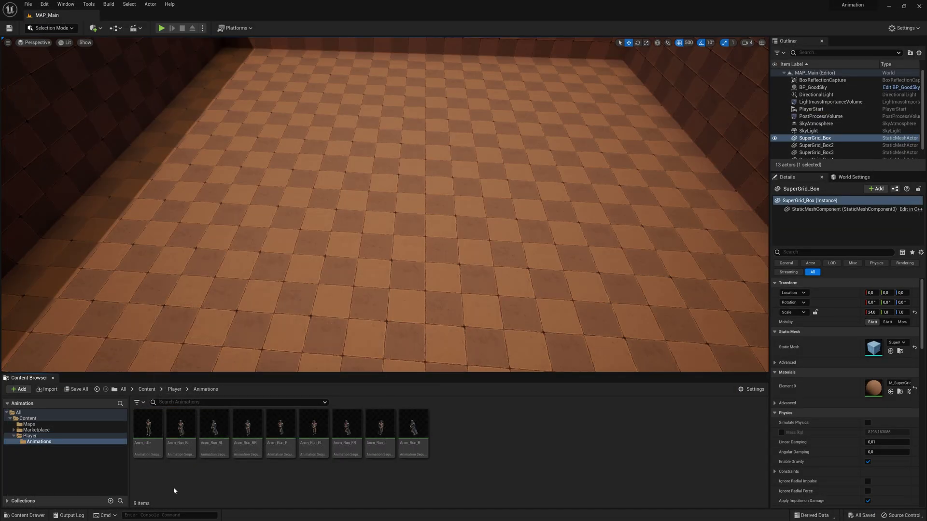
click(148, 427)
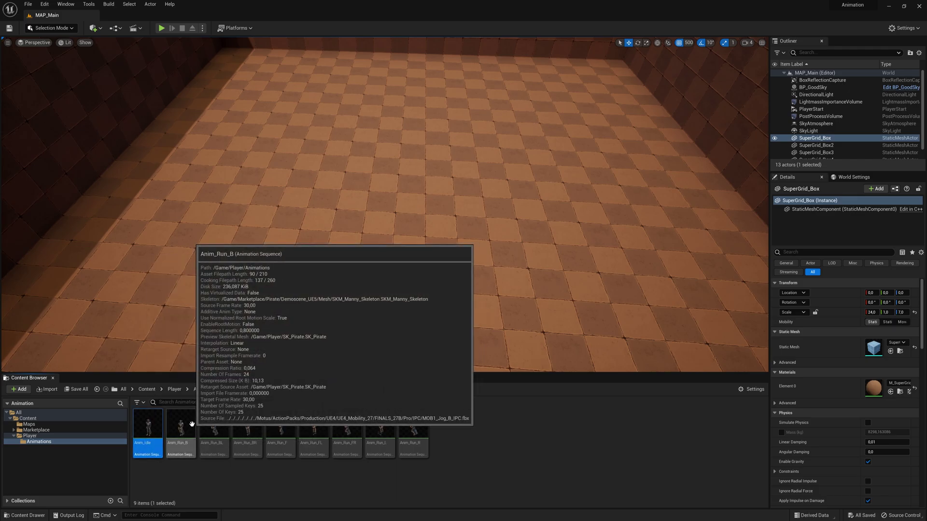
click(192, 424)
click(214, 428)
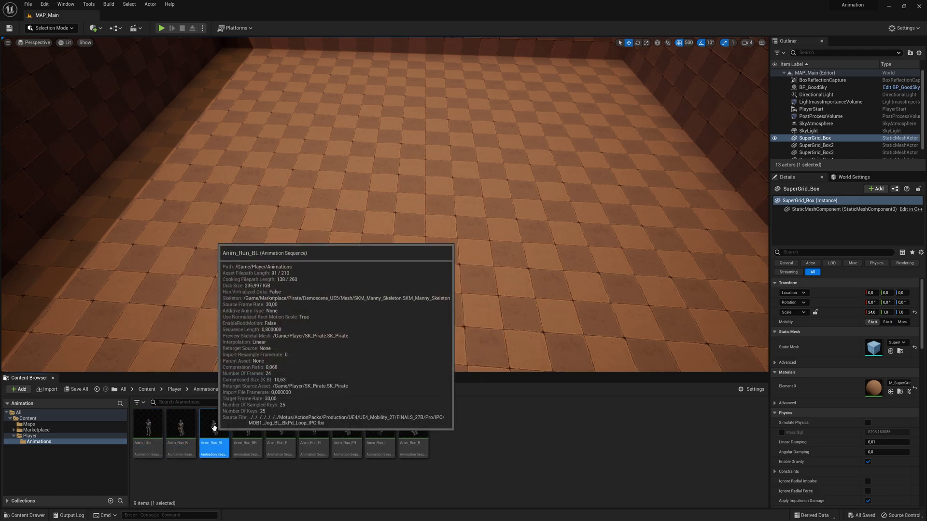
click(249, 428)
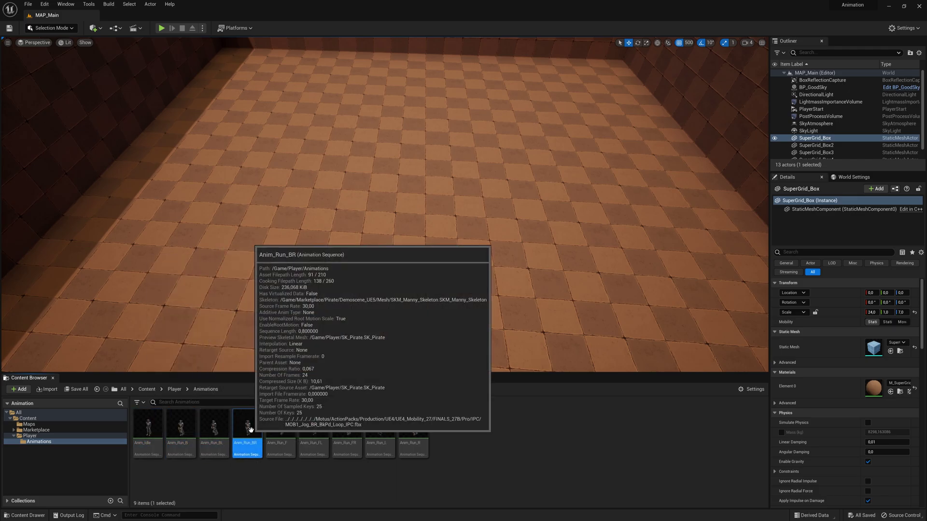
click(281, 428)
click(314, 427)
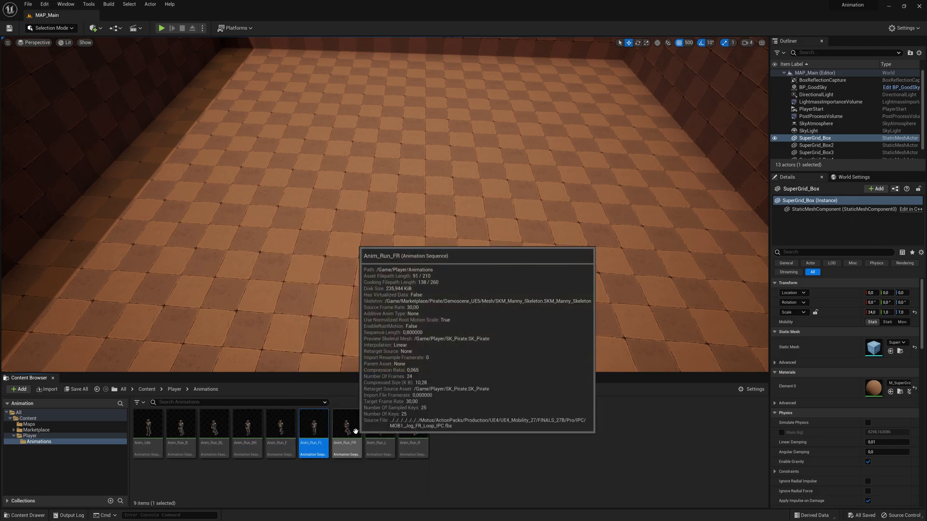
click(346, 428)
click(382, 428)
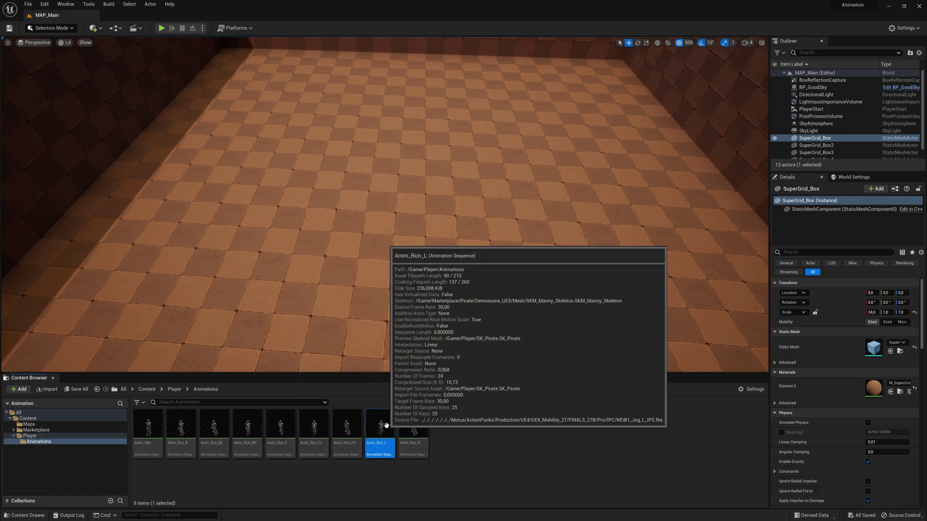
click(459, 441)
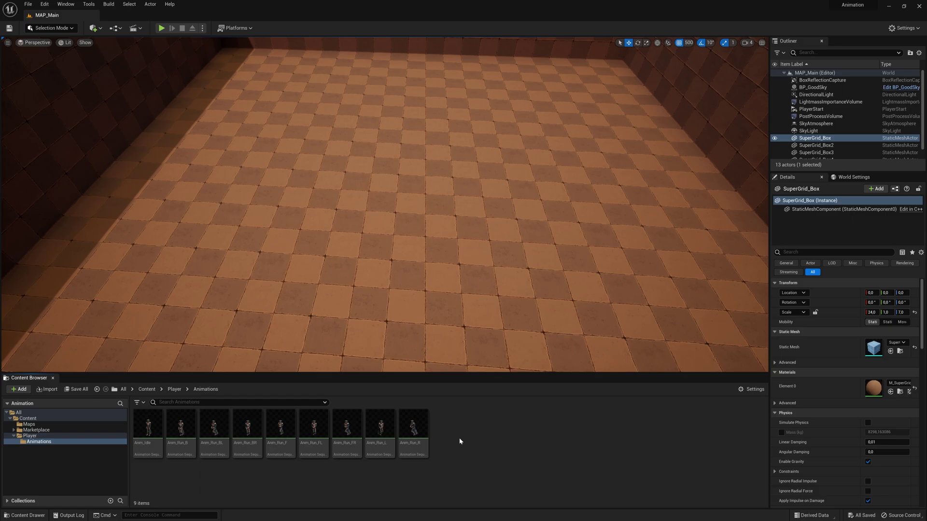
click(423, 433)
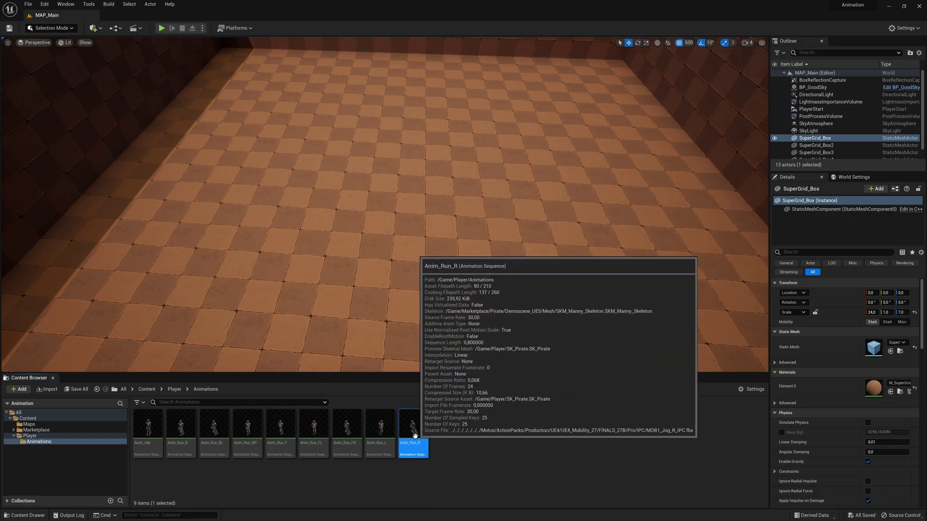
shift+click(147, 427)
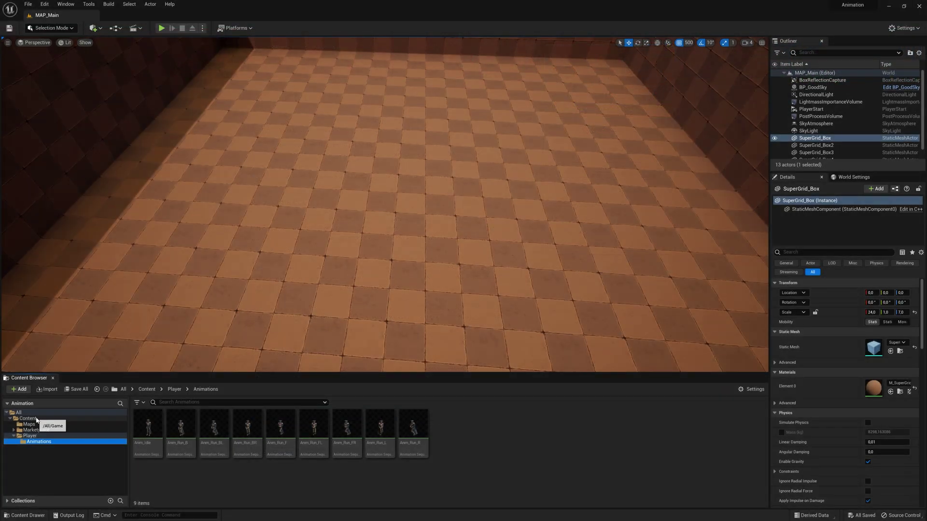
Create a Game Mode Base blueprint named BP_GameMode in the Content folder
click(28, 418)
right_click(267, 436)
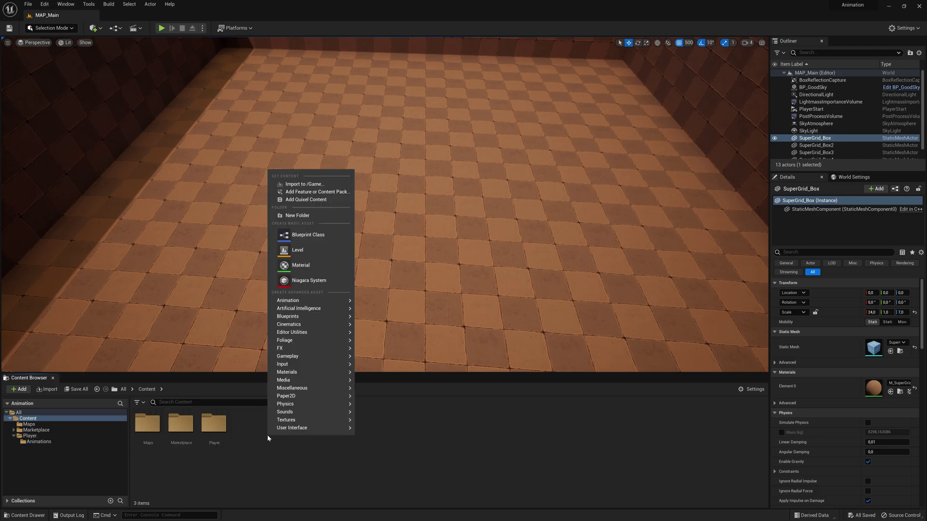
click(296, 236)
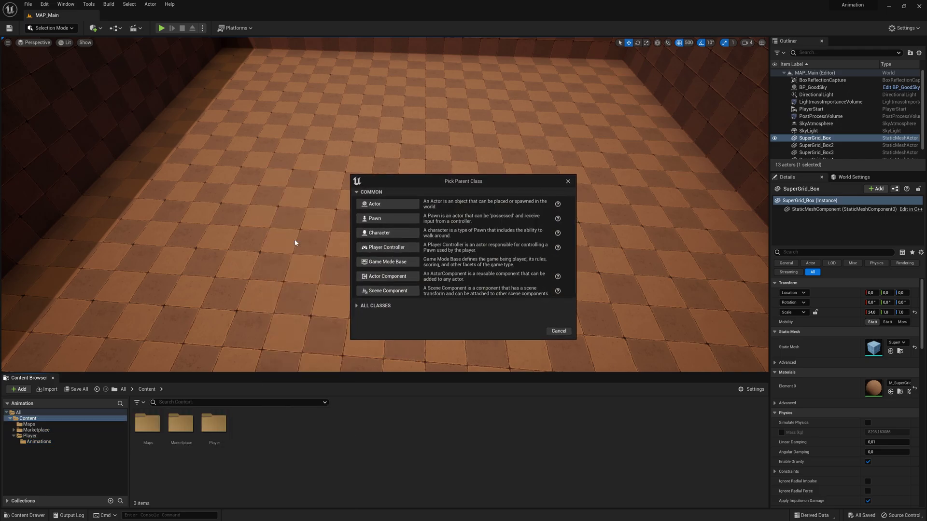
click(383, 263)
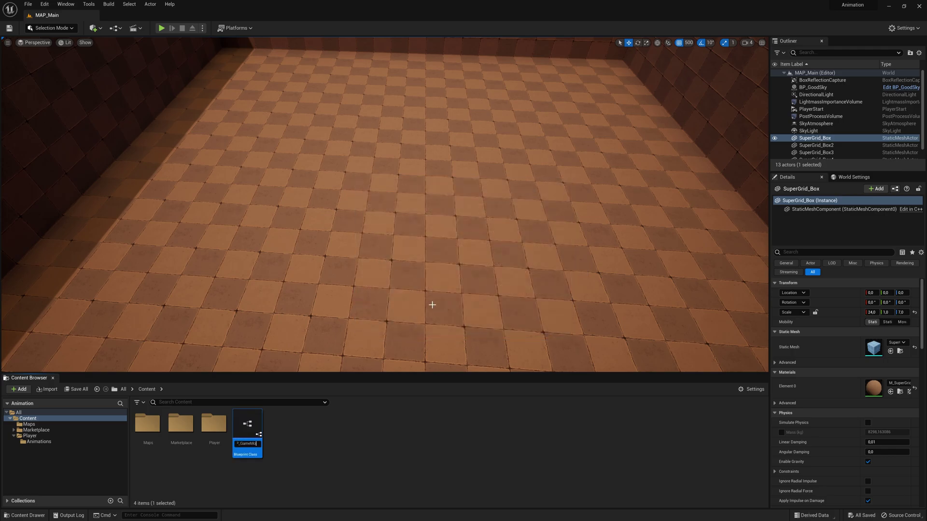
Create a Player Controller blueprint named BP_PlayerController in the Content folder
right_click(342, 430)
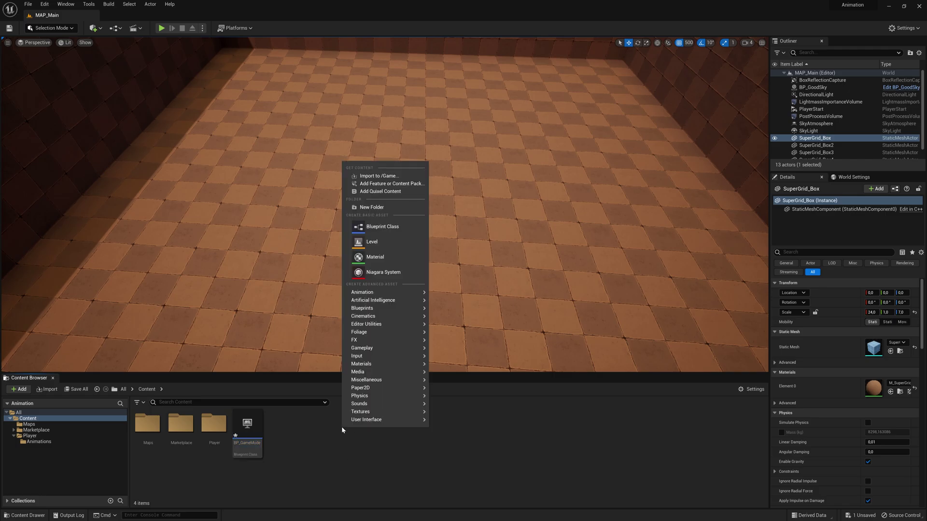
click(382, 228)
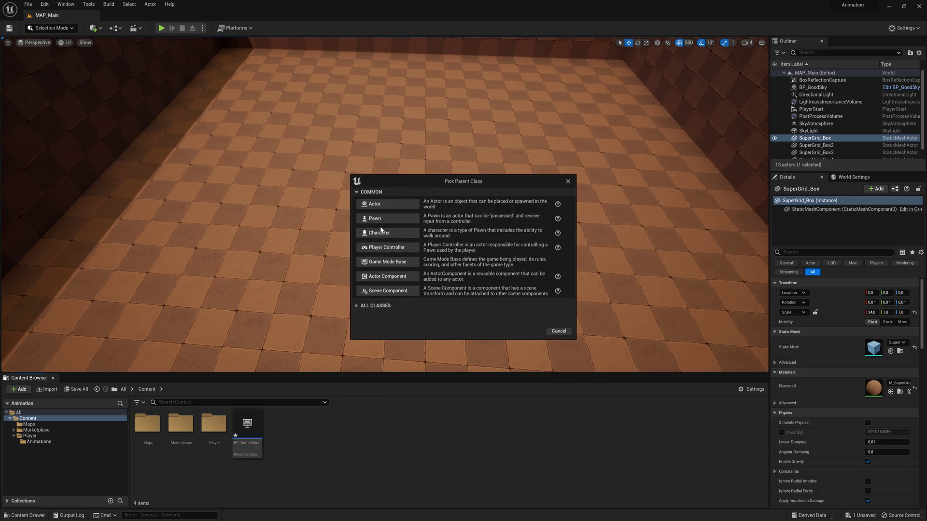
click(395, 249)
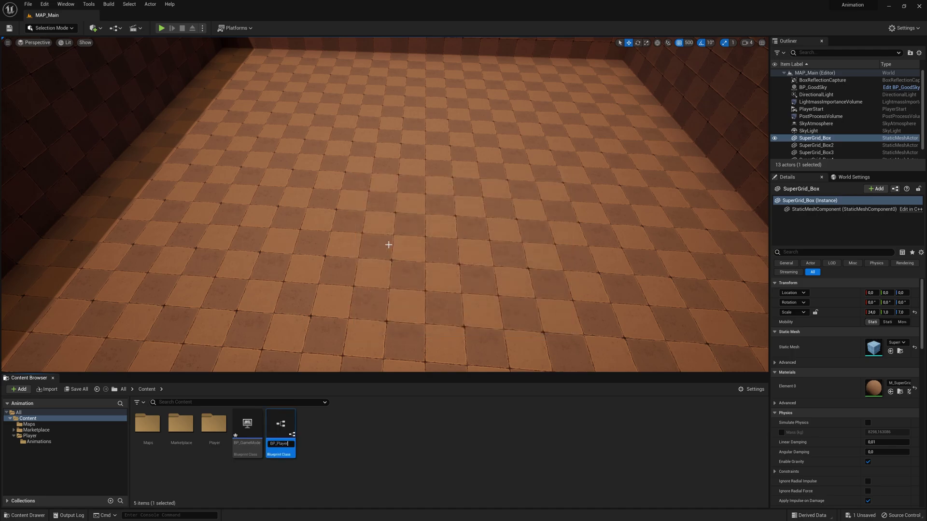
Create a Character blueprint named BP_Player in the Content folder
right_click(343, 429)
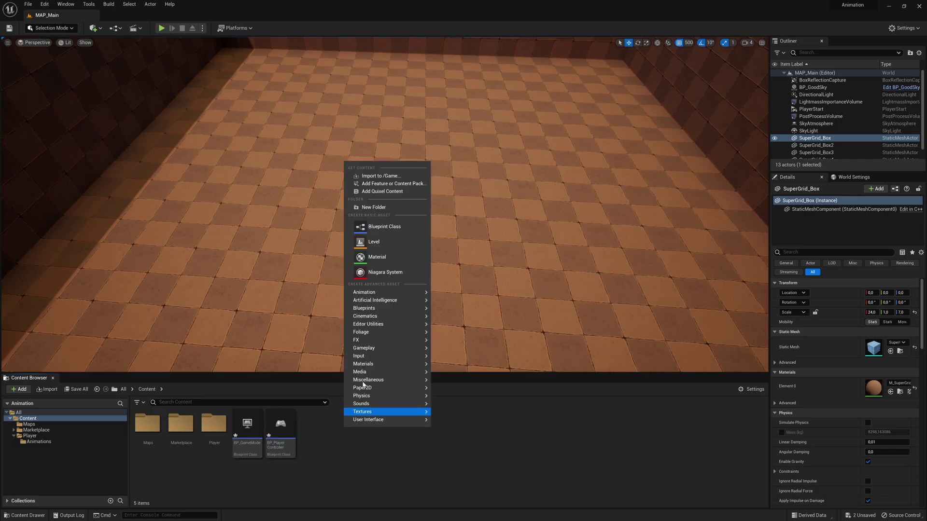
click(376, 229)
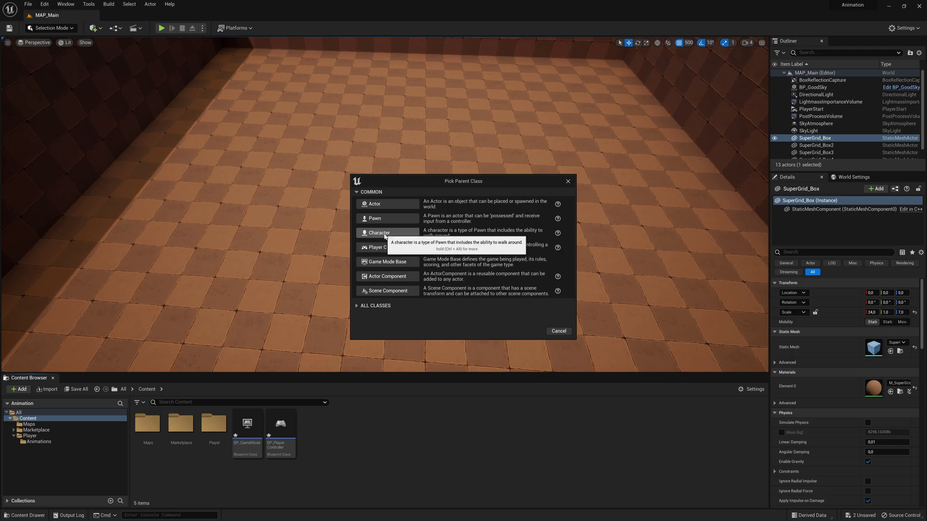
click(384, 233)
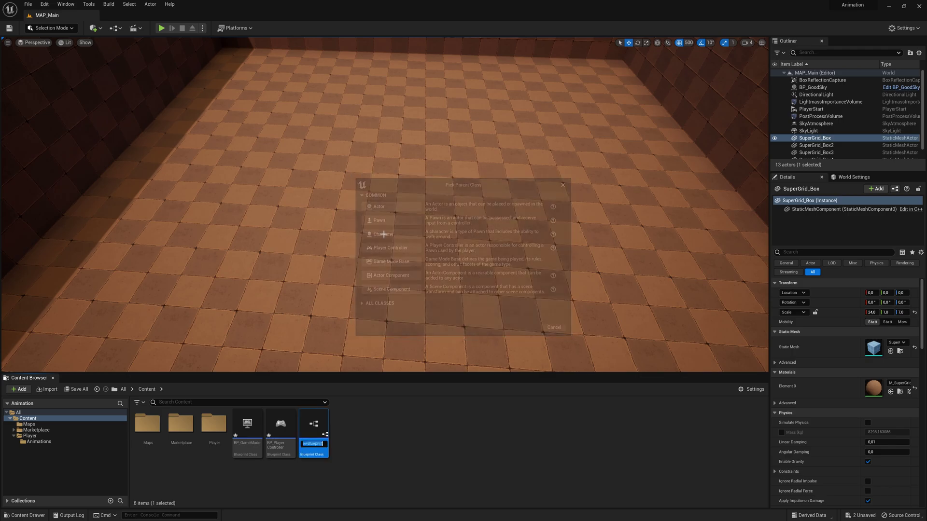
text(BP_Player)
click(464, 442)
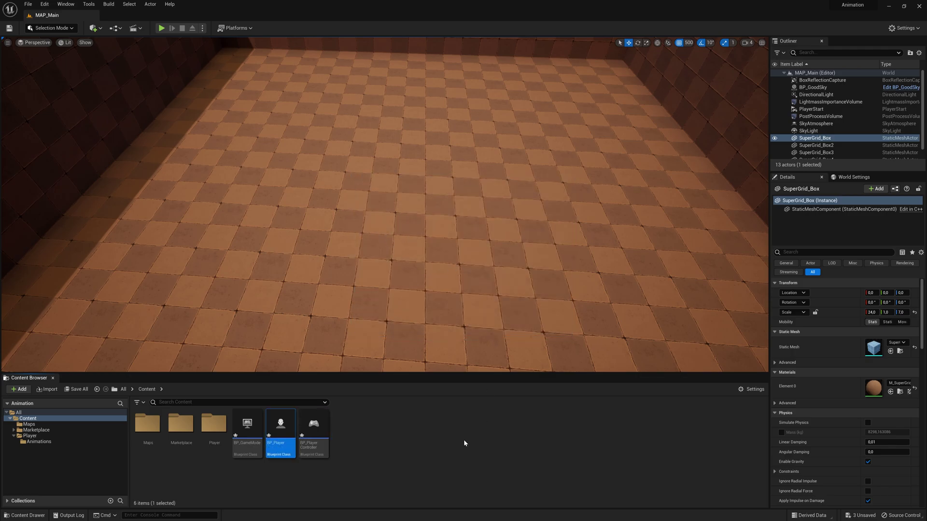
In BP_GameMode, set the Player Controller Class to BP_PlayerController and the Default Pawn Class to BP_Player
double_click(252, 437)
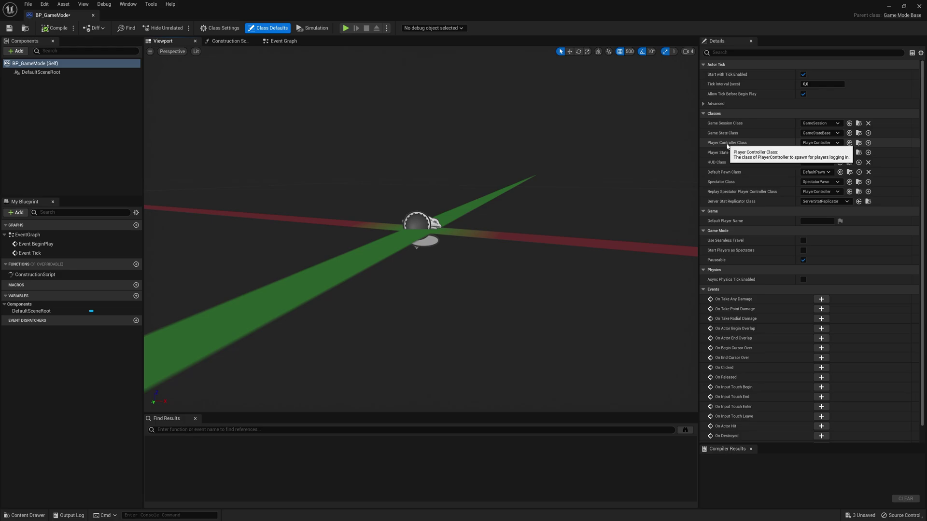
click(820, 142)
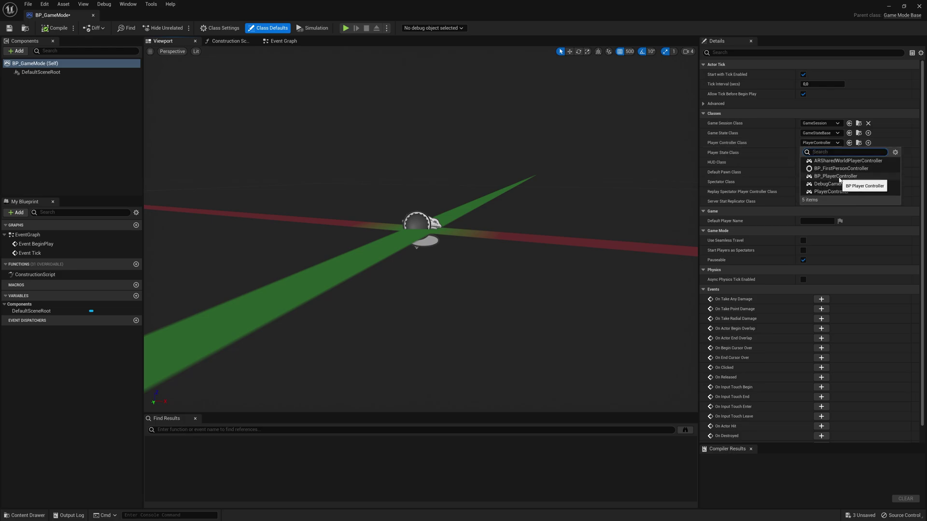
click(839, 177)
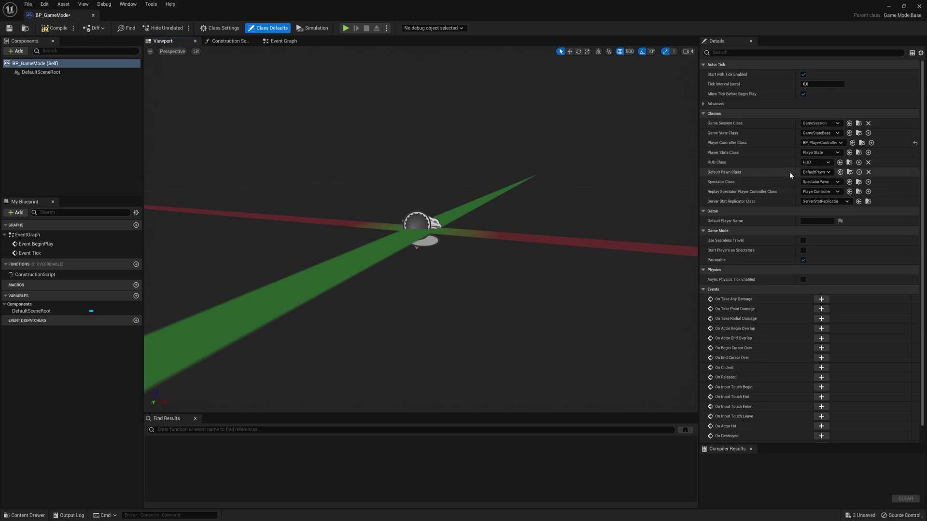
click(815, 172)
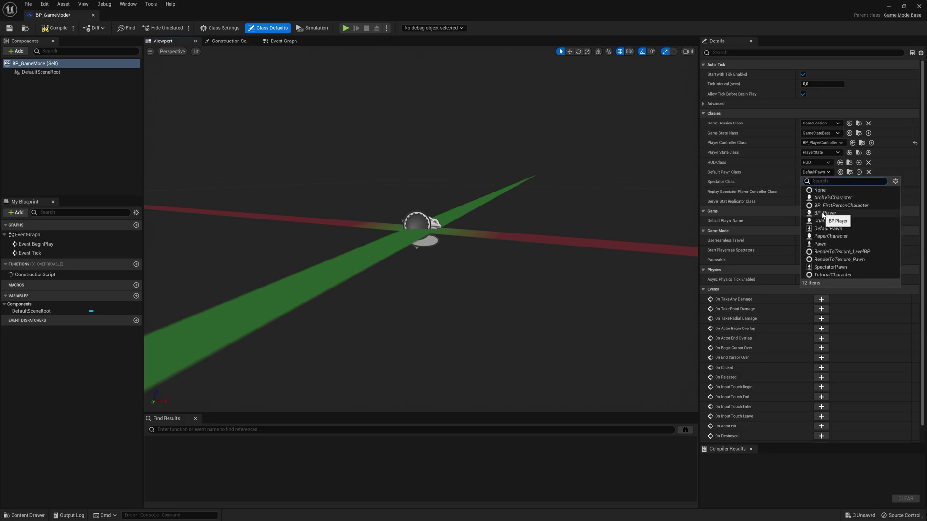
click(825, 213)
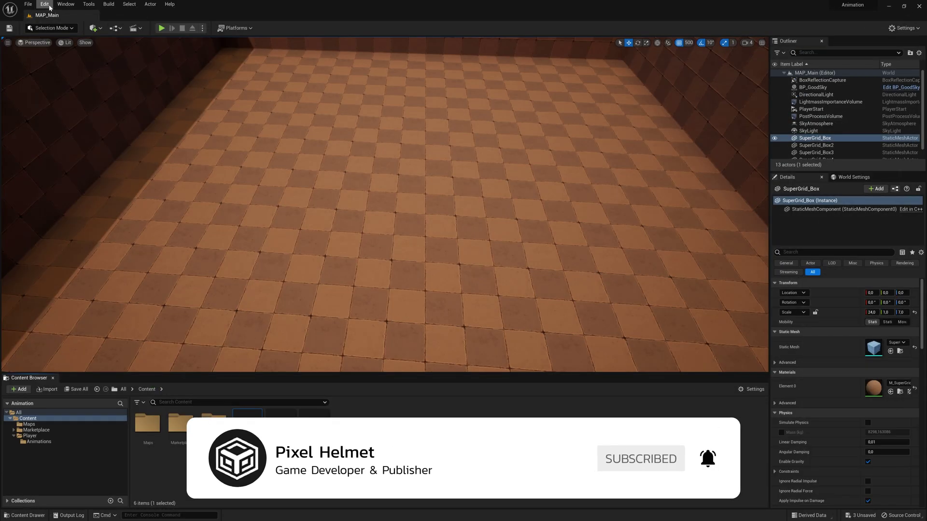
Check the default game mode and its selected classes in the project's Maps & Modes settings
click(49, 7)
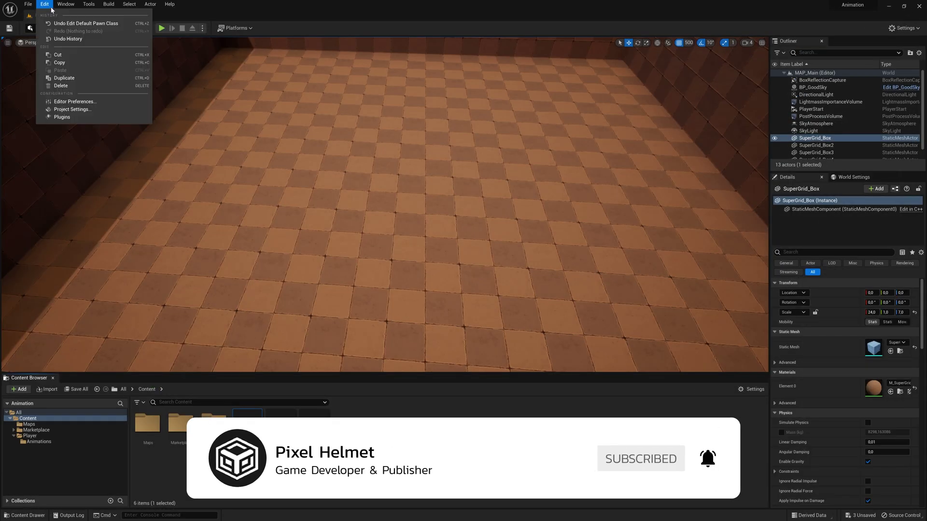
click(72, 113)
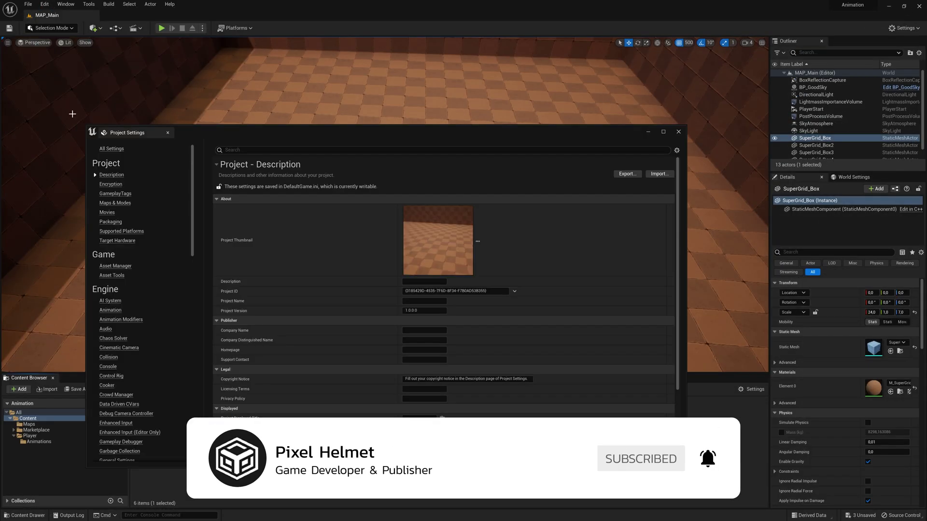
click(115, 203)
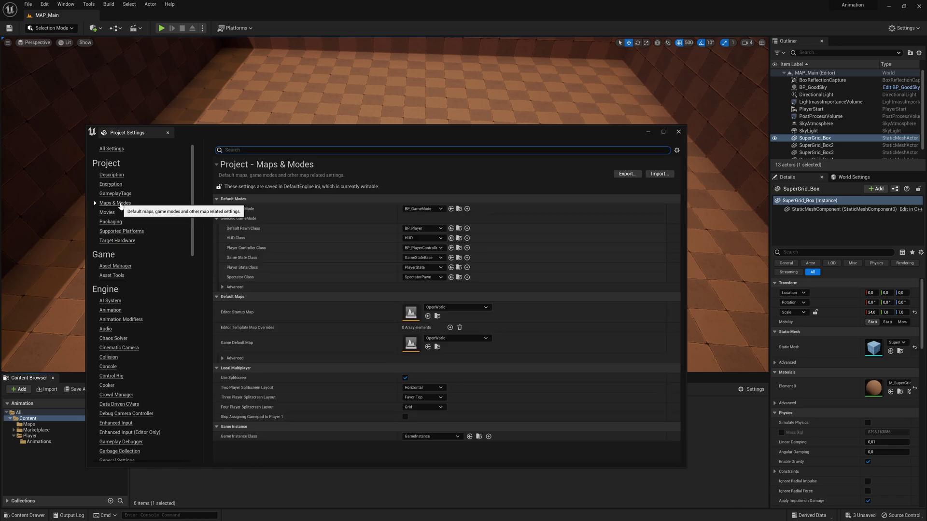
click(439, 208)
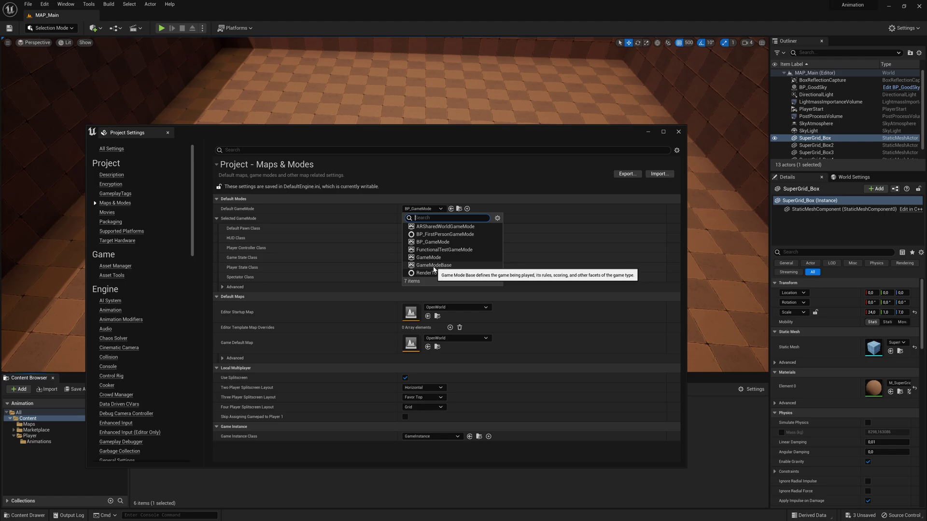
click(408, 210)
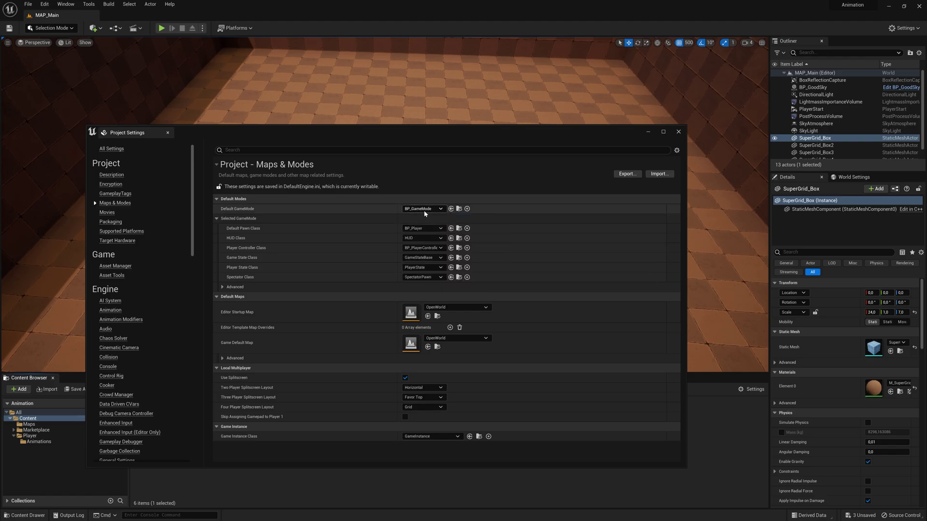
click(216, 219)
click(217, 219)
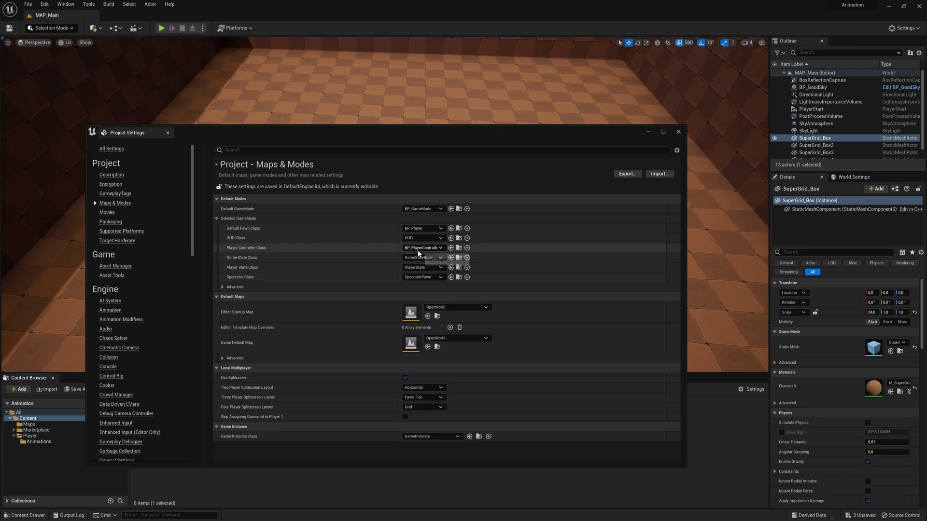
click(678, 132)
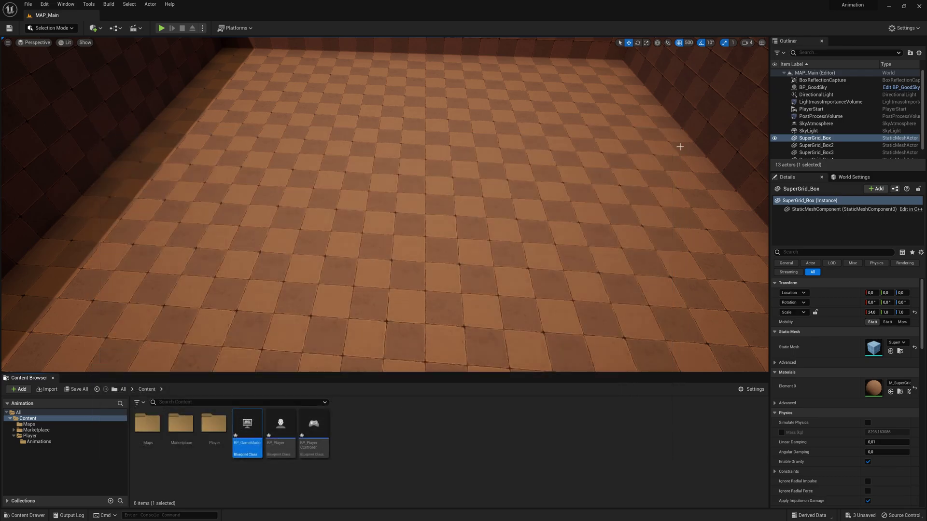
Set the GameMode Override to BP_GameMode in the level's World Settings
click(848, 179)
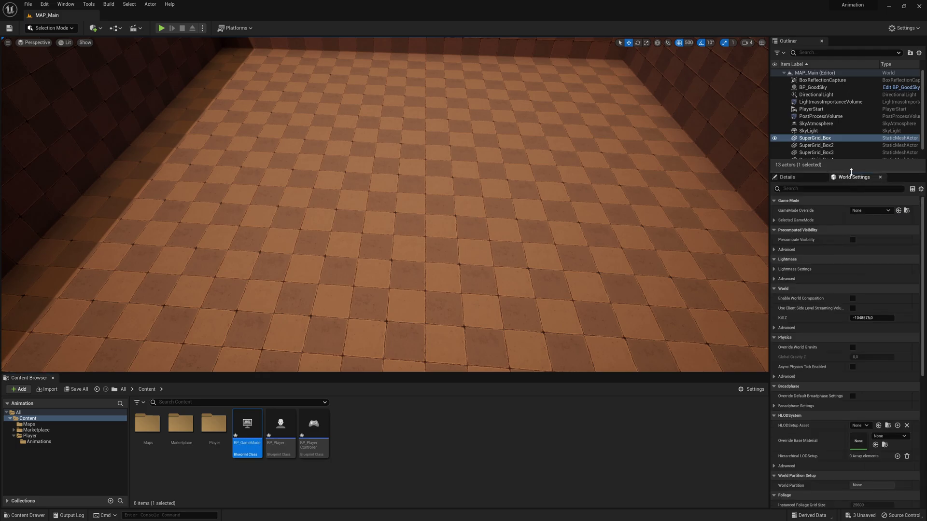
click(68, 7)
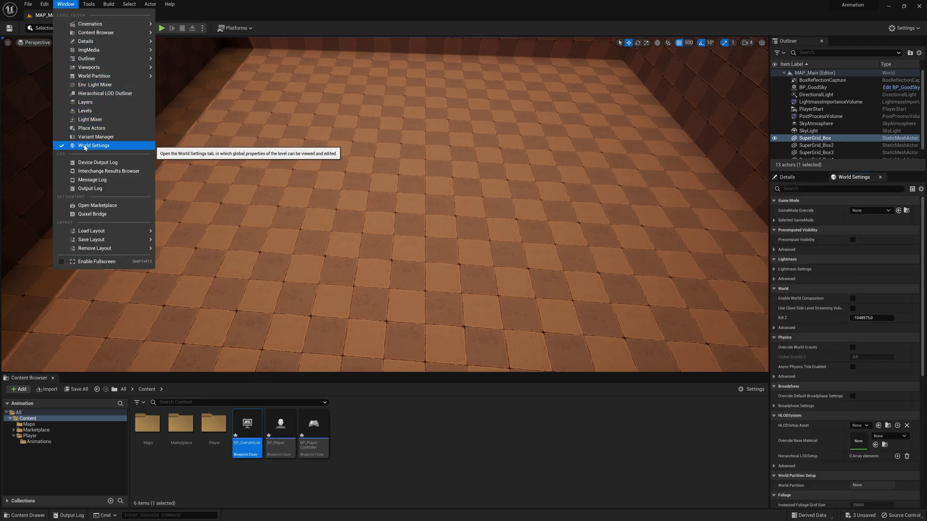
click(858, 178)
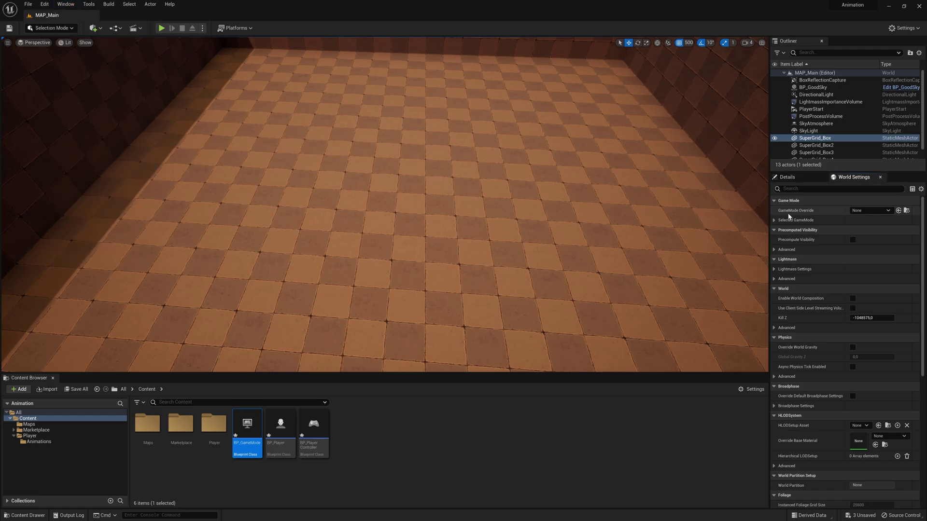
click(864, 211)
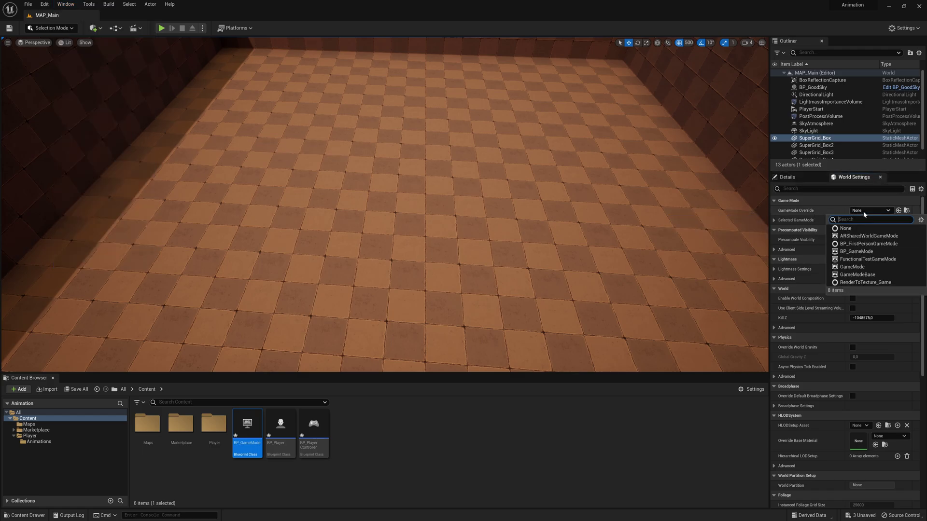
click(859, 252)
In the full blueprint editor for BP_Player, assign the SK_Pirate skeletal mesh to the Mesh component
click(277, 423)
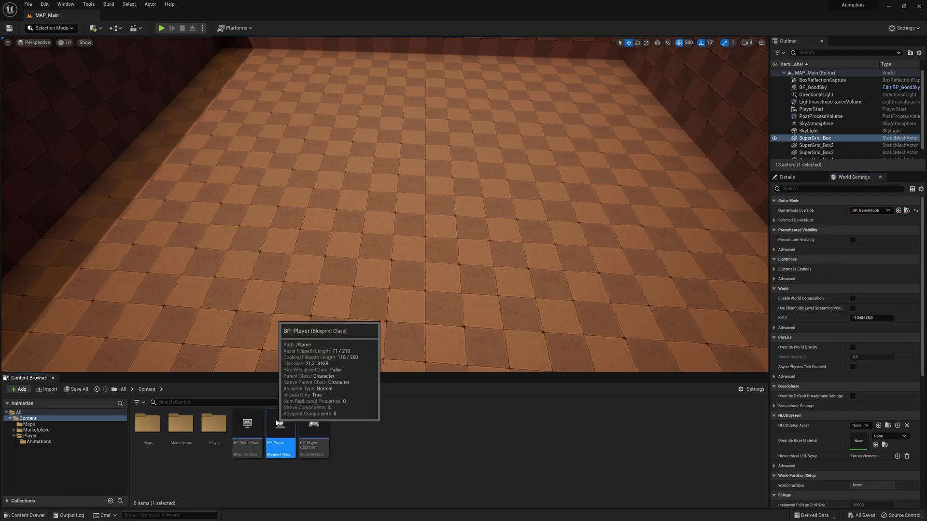
double_click(276, 423)
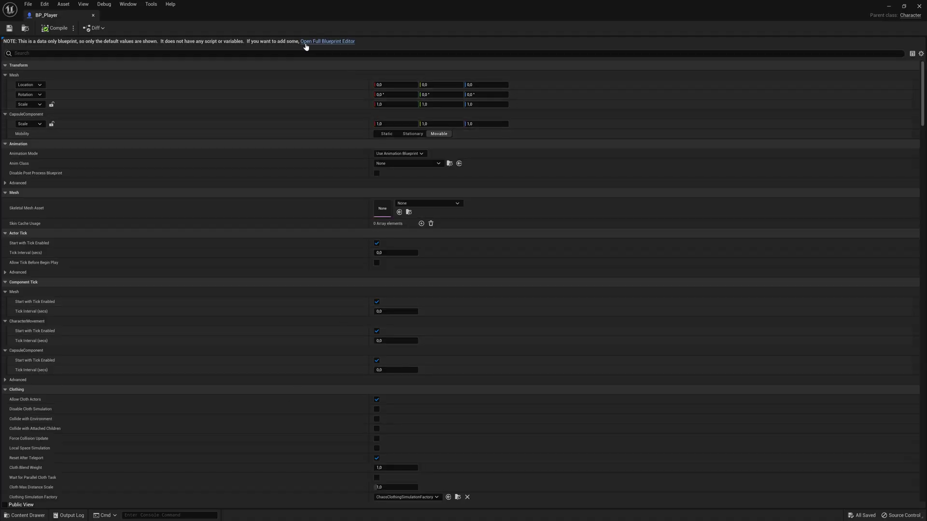
click(323, 42)
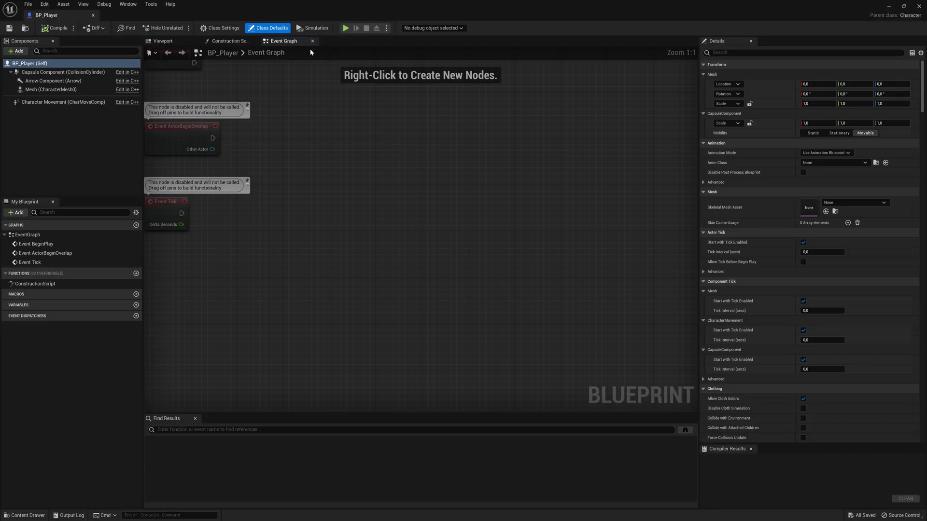
click(164, 41)
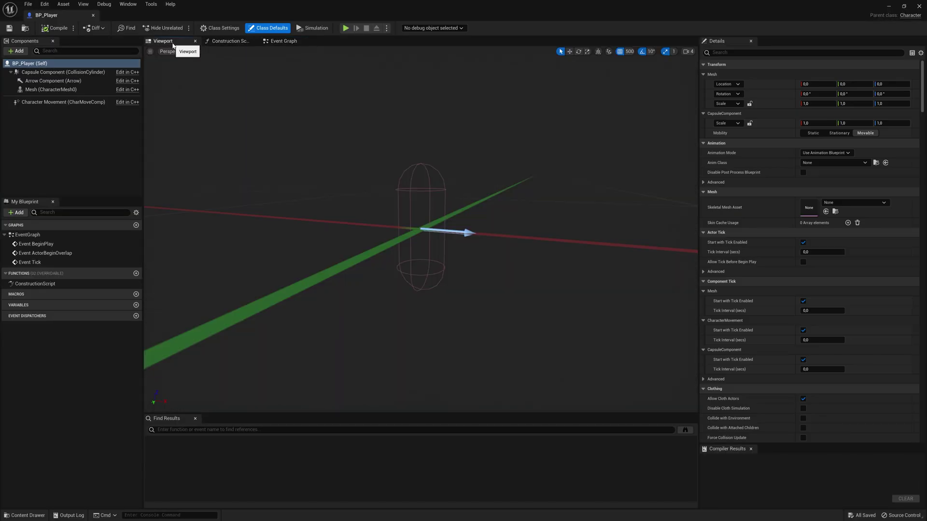
click(55, 90)
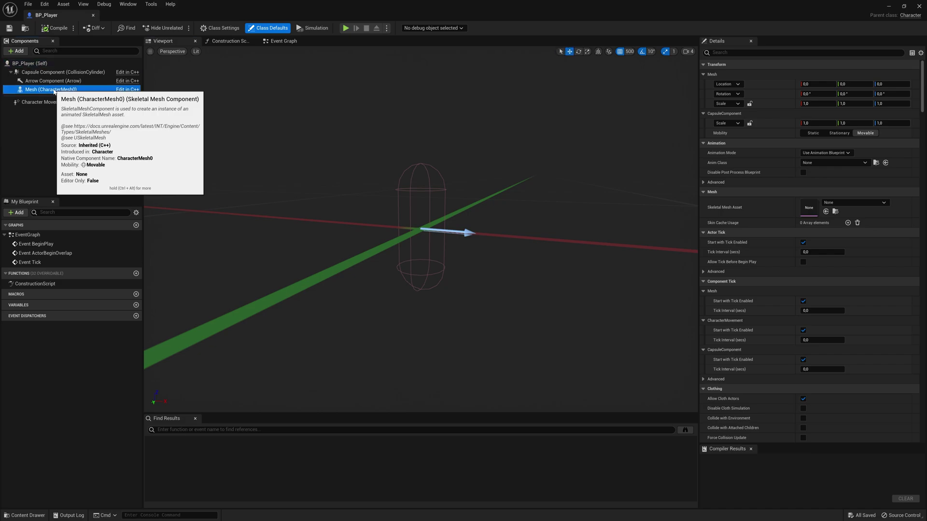
click(852, 241)
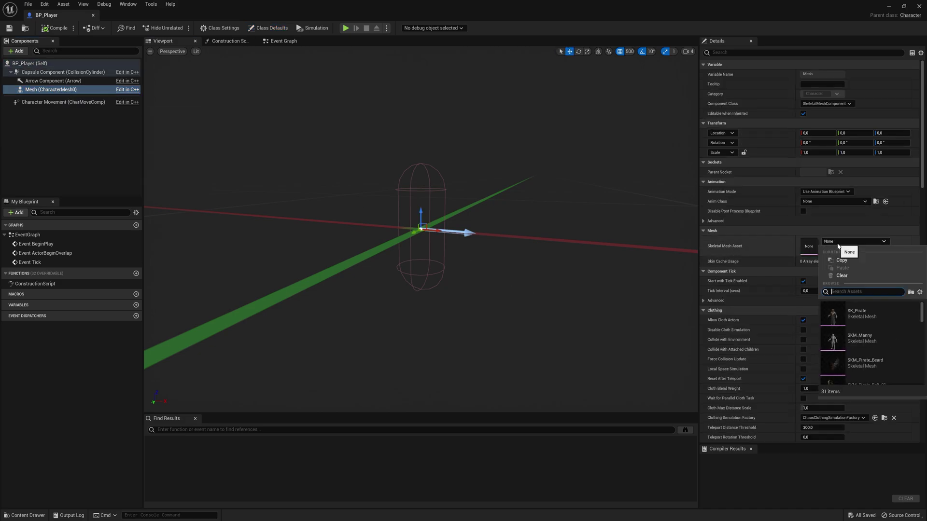
click(867, 316)
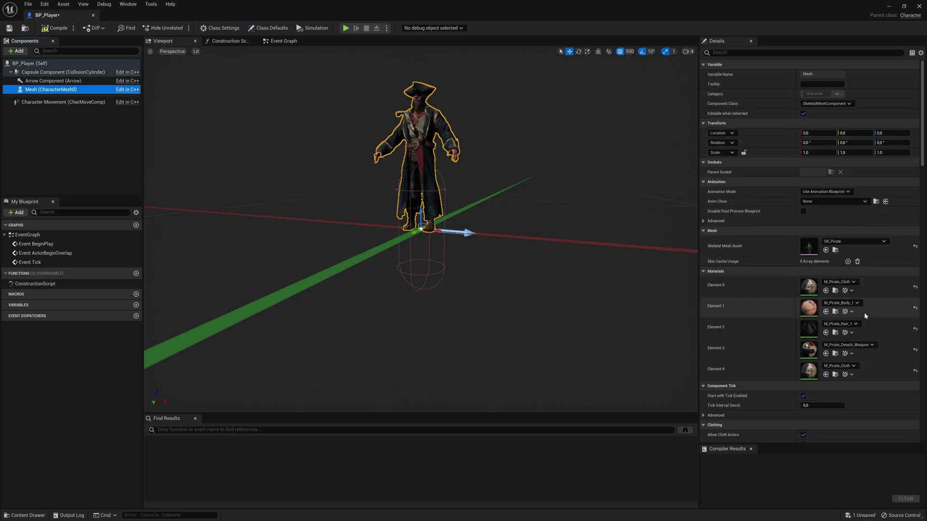
Rotate the pirate mesh -90° about the Z axis so it faces along the forward arrow
right_drag(378, 168, 442, 252)
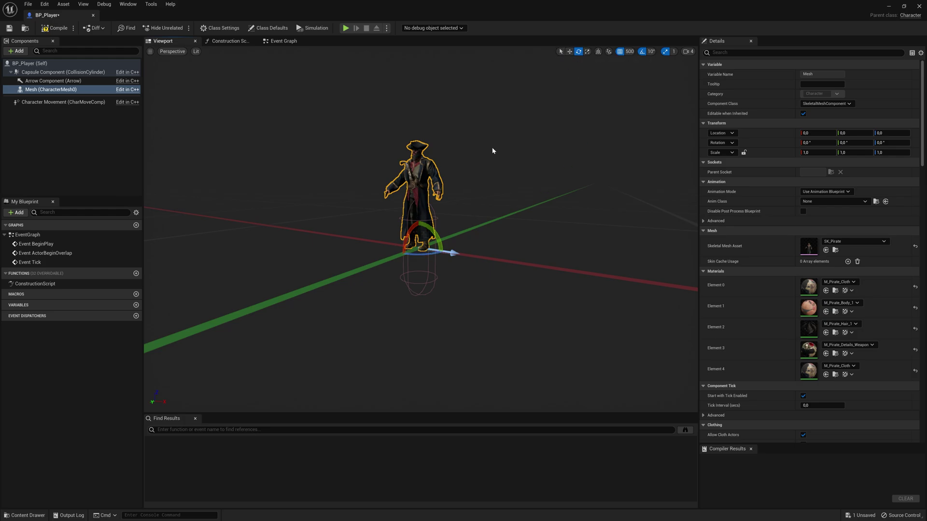
drag(452, 254, 437, 244)
right_drag(428, 313, 443, 163)
right_drag(498, 138, 416, 236)
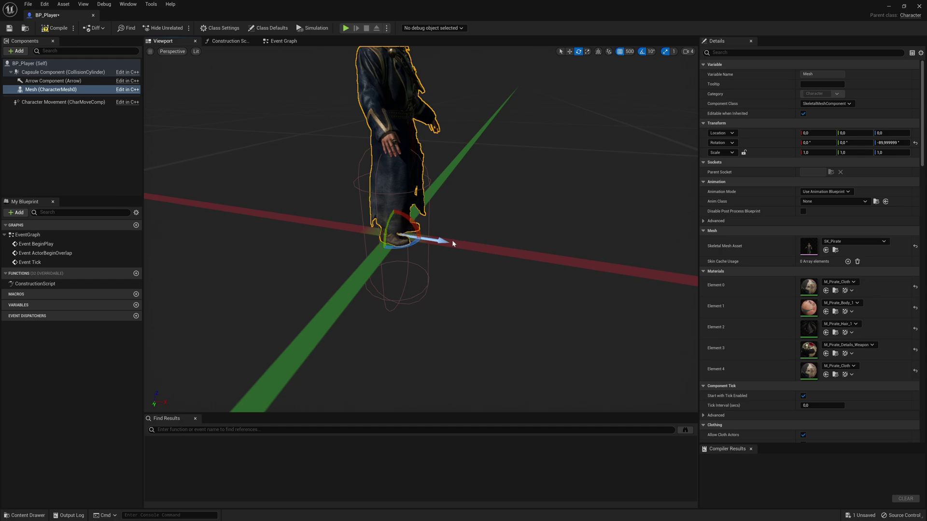
scroll(453, 243, down, 5)
In the Right orthographic view, lower the pirate mesh to Z -90 using a grid snap size of 10
click(172, 51)
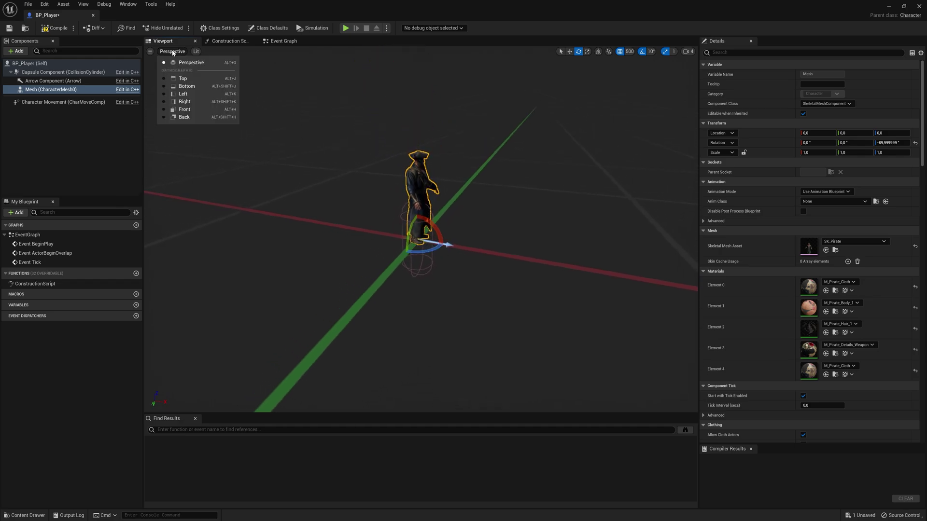
click(195, 106)
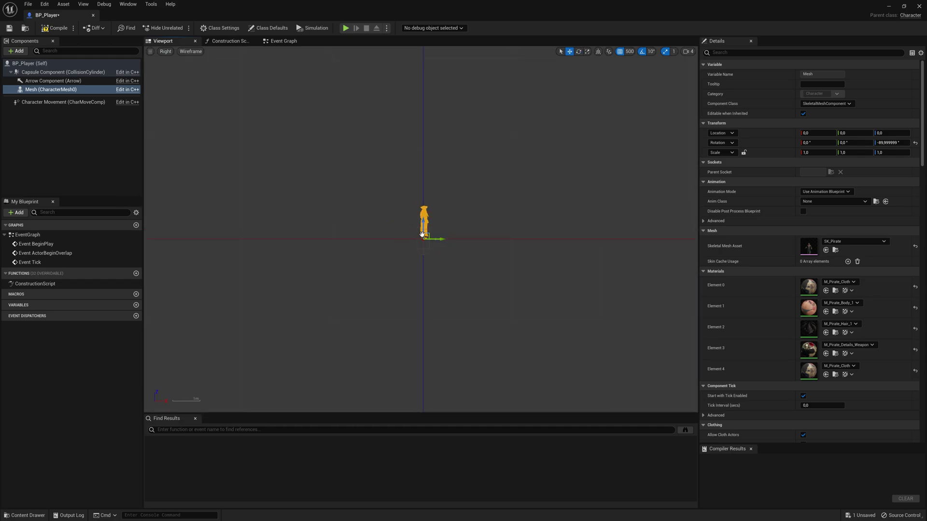
scroll(422, 235, up, 8)
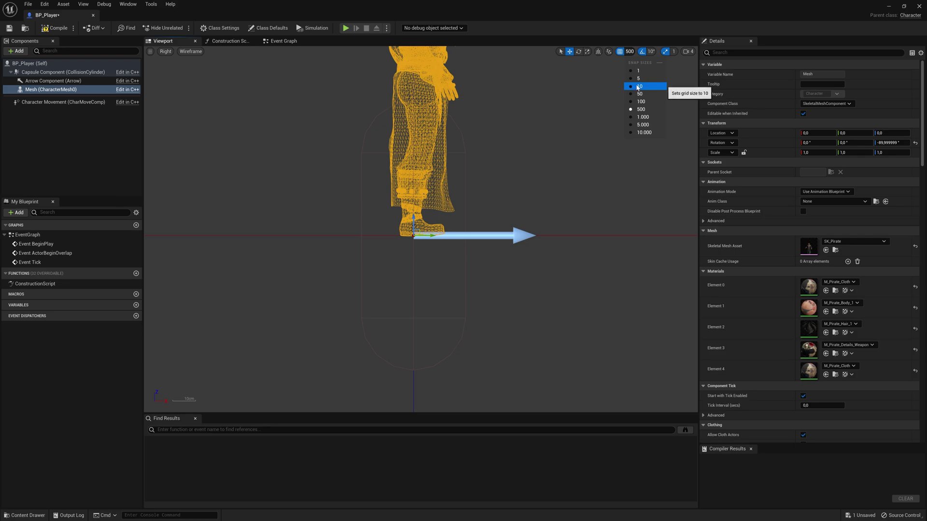
click(638, 86)
drag(413, 223, 412, 359)
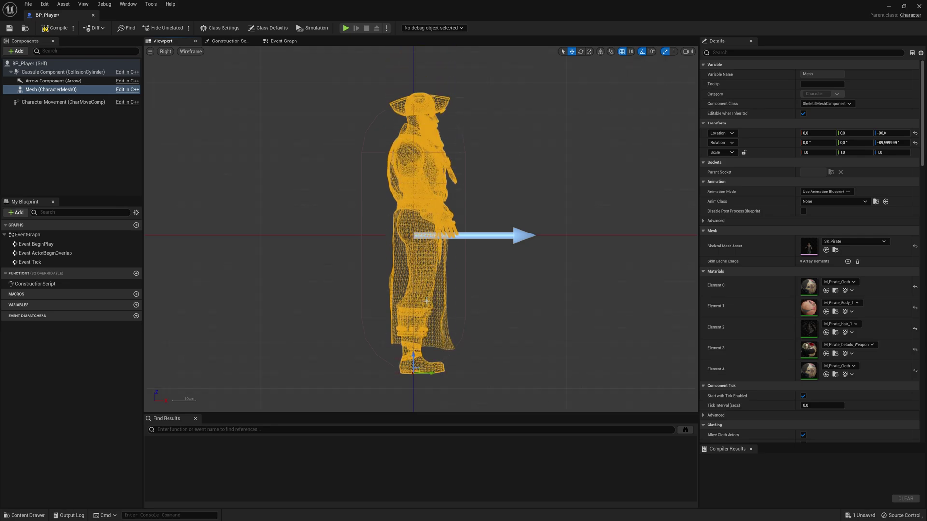
Increase the Capsule Component's half height to about 92 so it encloses the pirate's full height
right_drag(427, 301, 448, 306)
right_drag(421, 139, 408, 123)
click(394, 112)
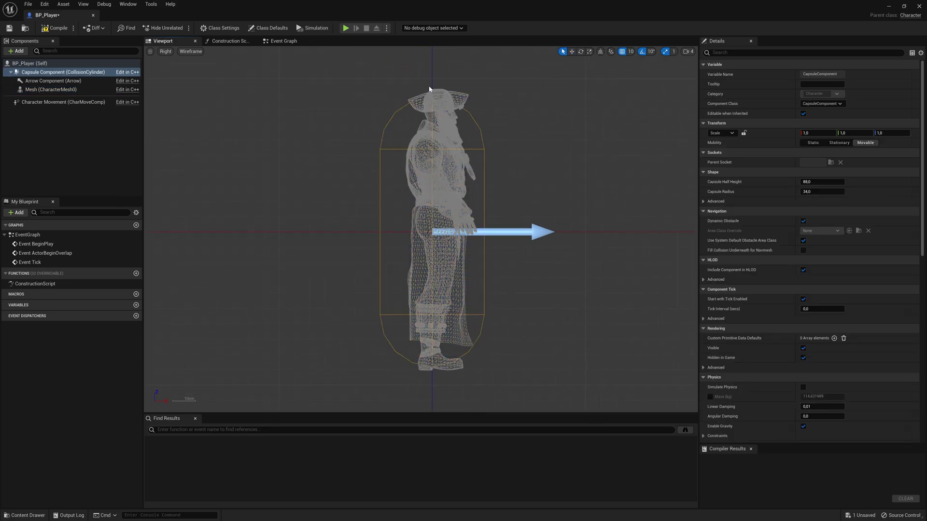
right_drag(607, 273, 611, 268)
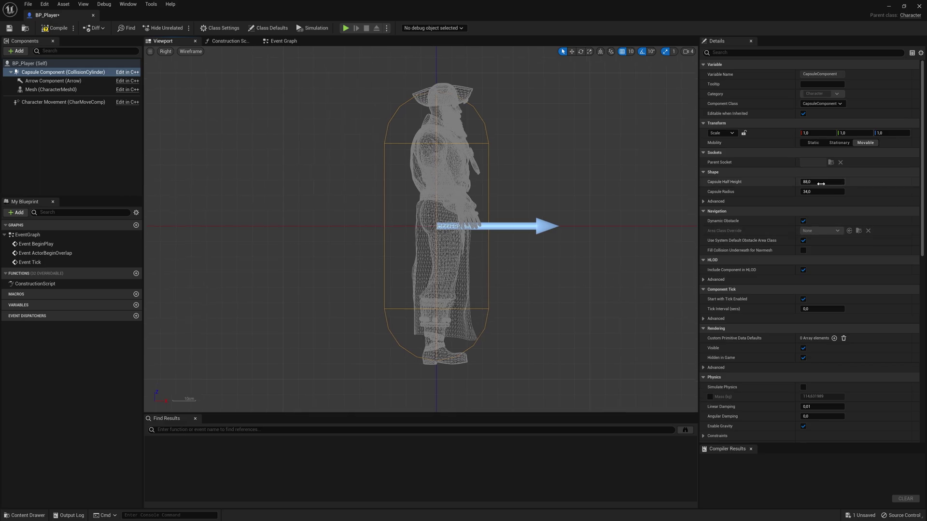
drag(812, 184, 832, 183)
With grid snapping off, lower the pirate mesh to about Z -92.1 so its feet meet the capsule's bottom
right_drag(437, 281, 457, 179)
click(458, 203)
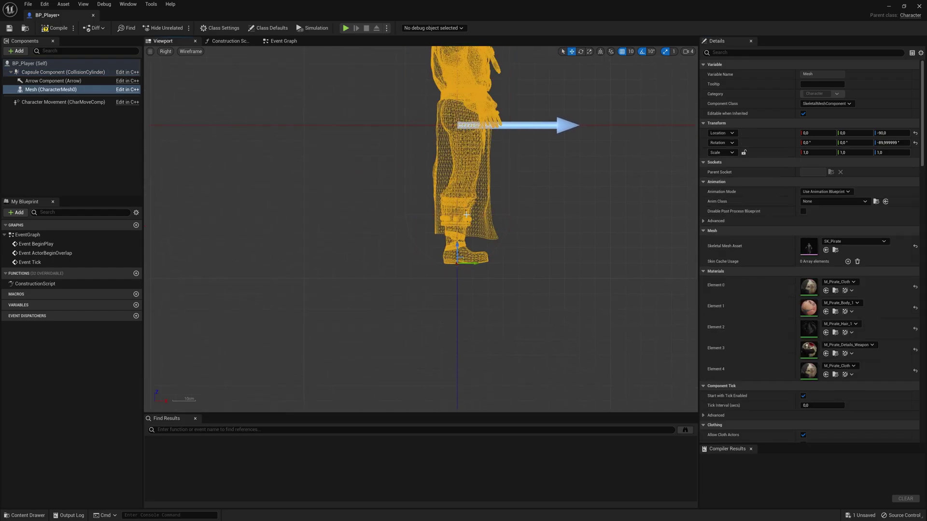
scroll(470, 227, up, 4)
right_drag(480, 216, 487, 187)
key(w)
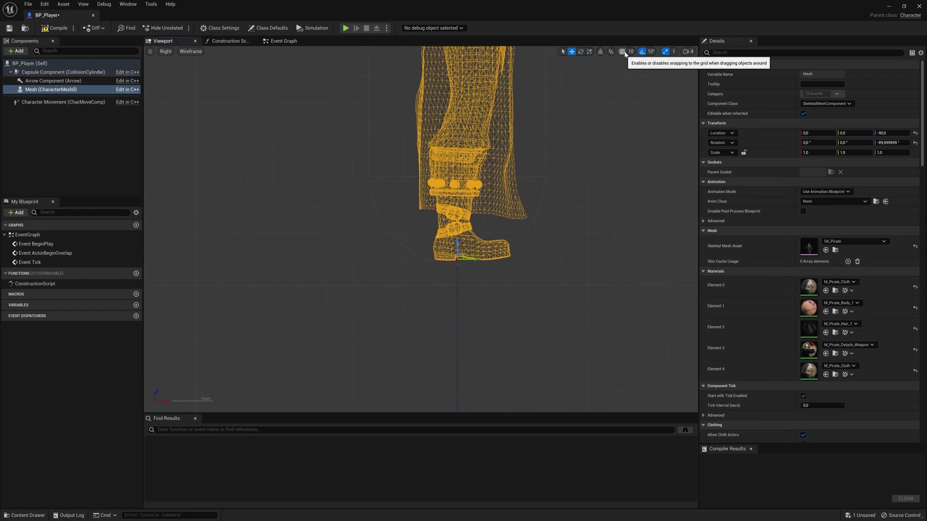
scroll(480, 223, up, 4)
drag(431, 266, 433, 273)
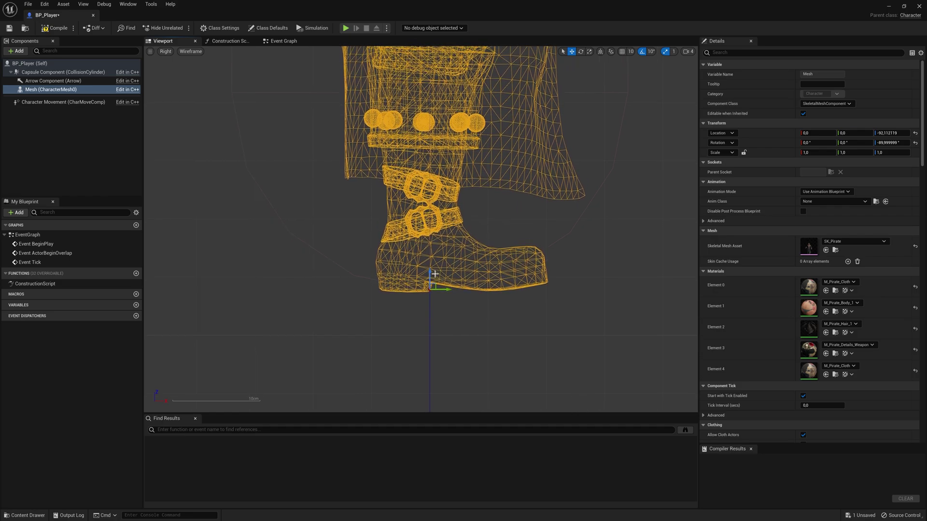
Reduce the Capsule Component's radius to about 22 so it fits closer to the pirate's body
scroll(433, 273, down, 6)
right_drag(495, 134, 486, 143)
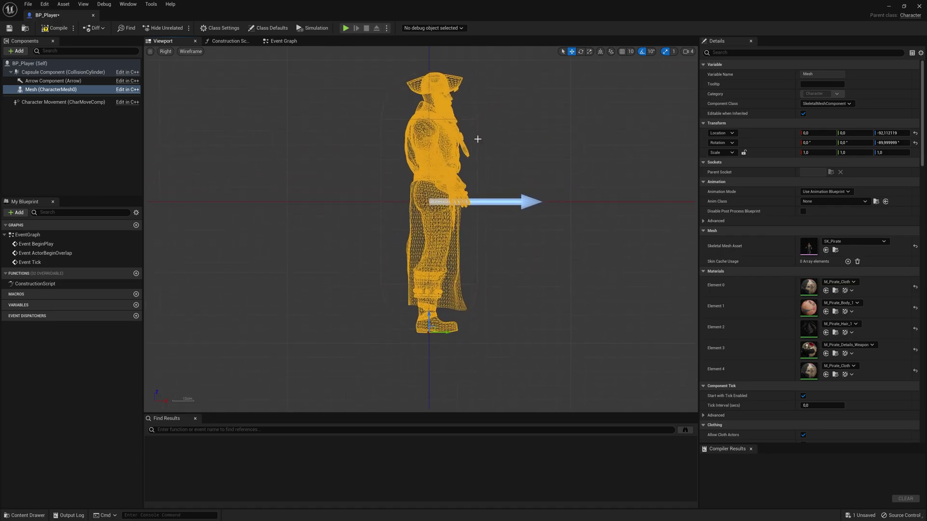
click(476, 137)
drag(827, 182, 795, 192)
key(ctrl+z)
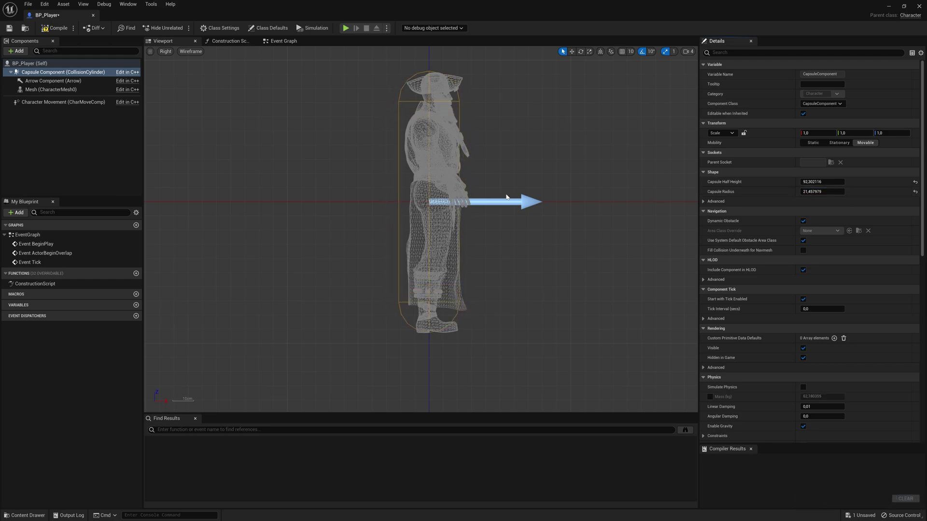
Compile BP_Player, return its viewport to Perspective, and close the blueprint editor
right_drag(535, 172, 511, 185)
click(53, 28)
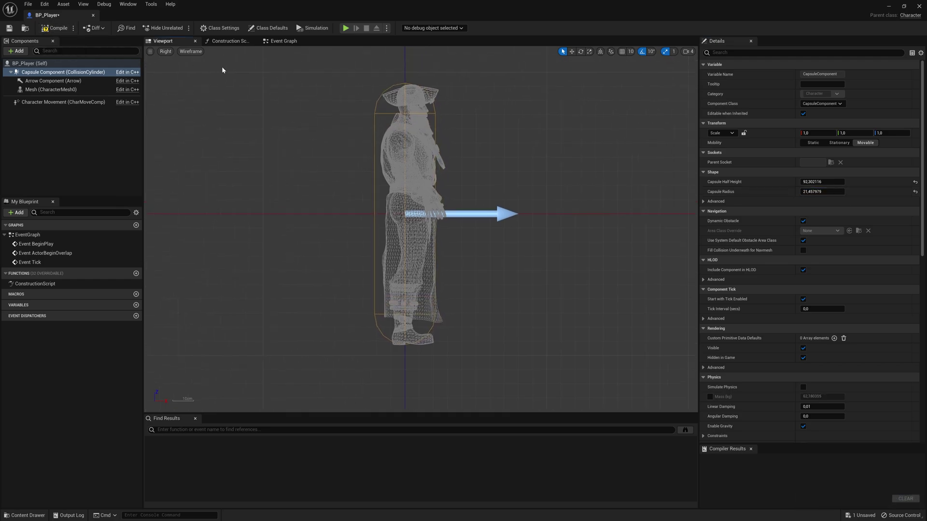
click(165, 51)
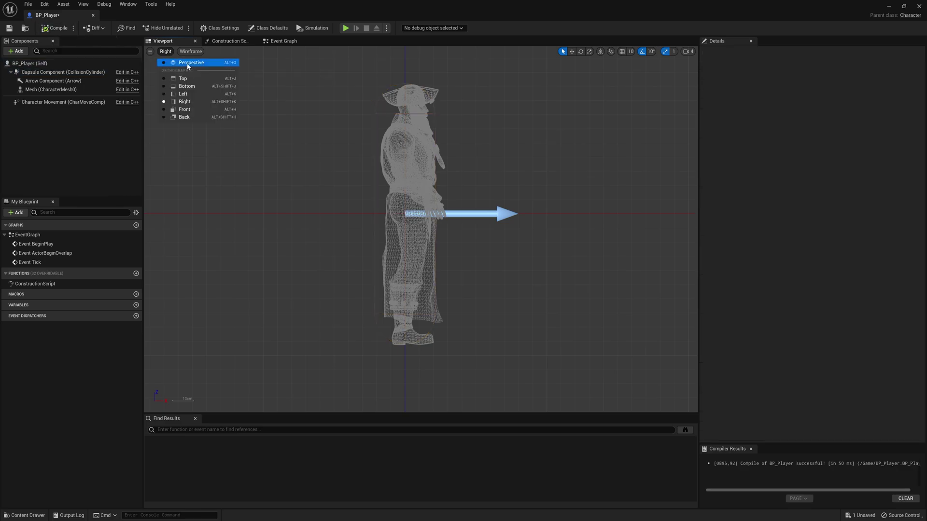
click(191, 63)
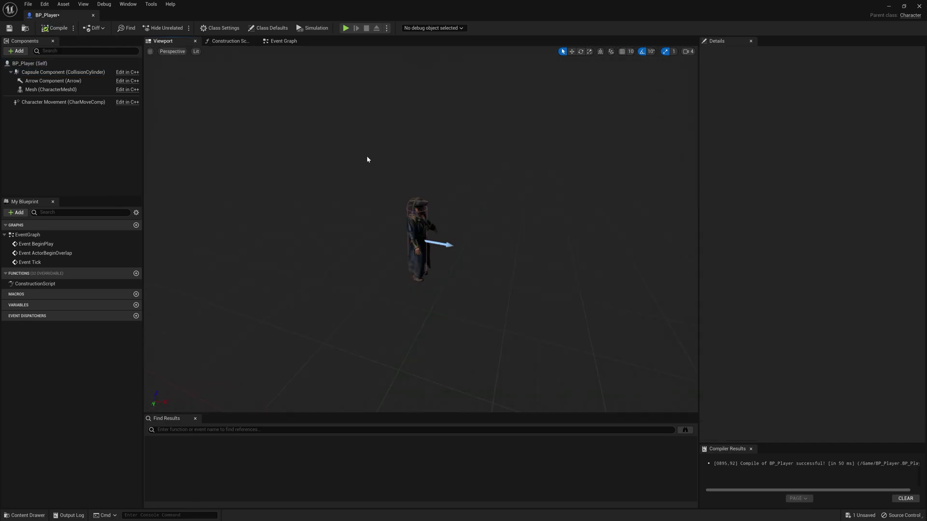
click(54, 89)
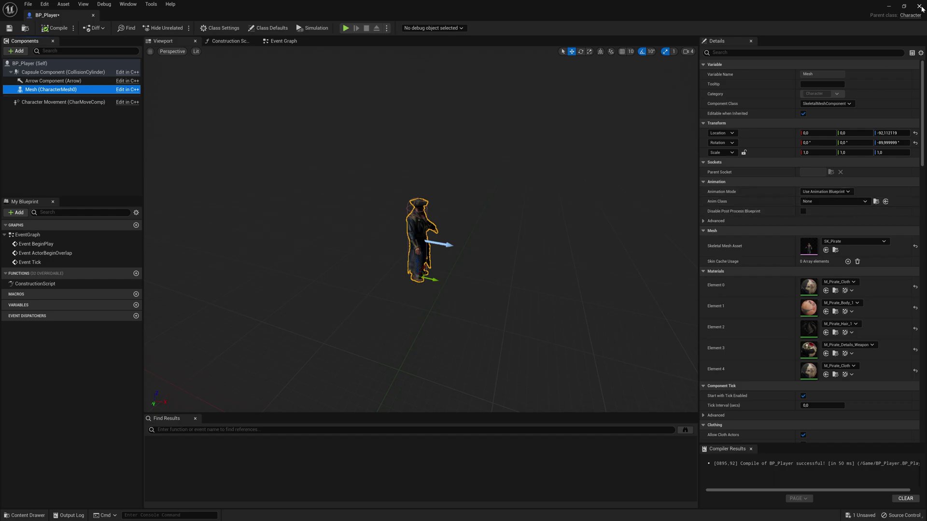
click(920, 6)
Create a Blend Space in the Content folder for SKM_Manny_Skeleton and name it BS_PirateRun
right_click(423, 433)
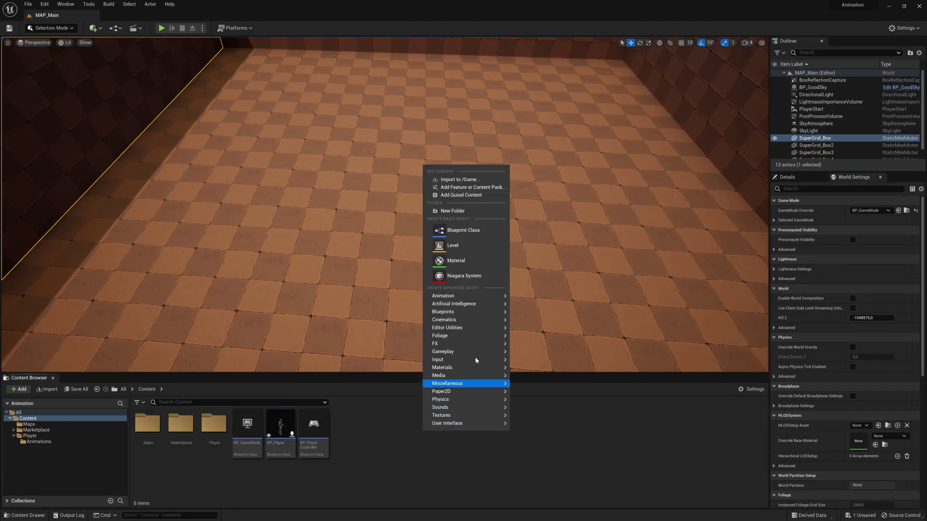
mouse_move(472, 298)
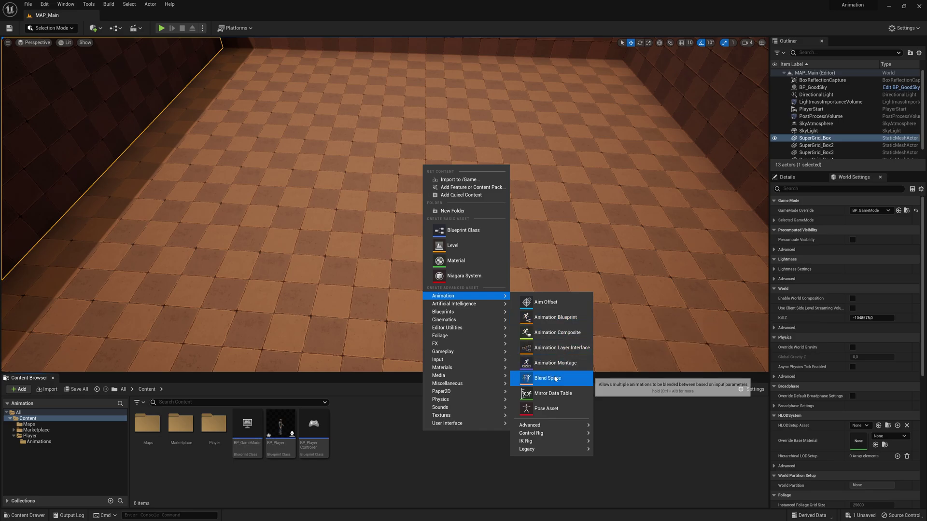
click(521, 379)
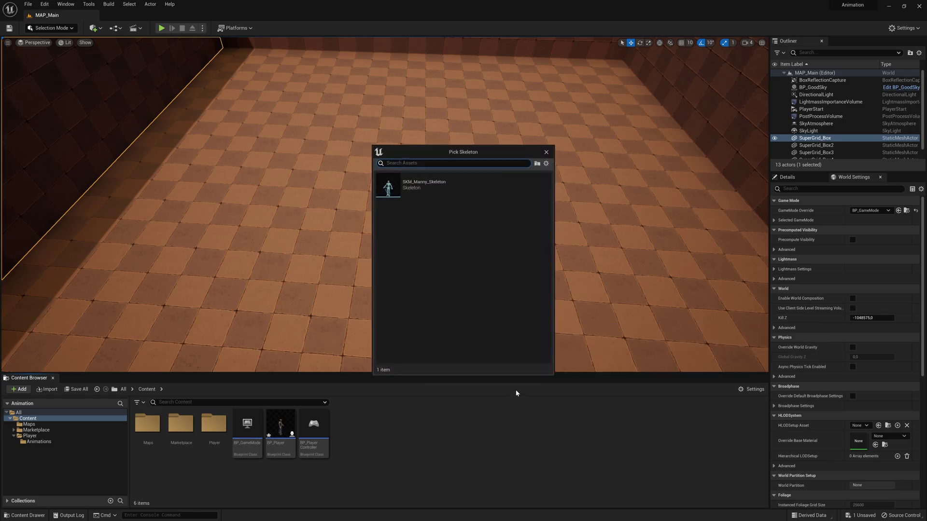
click(415, 190)
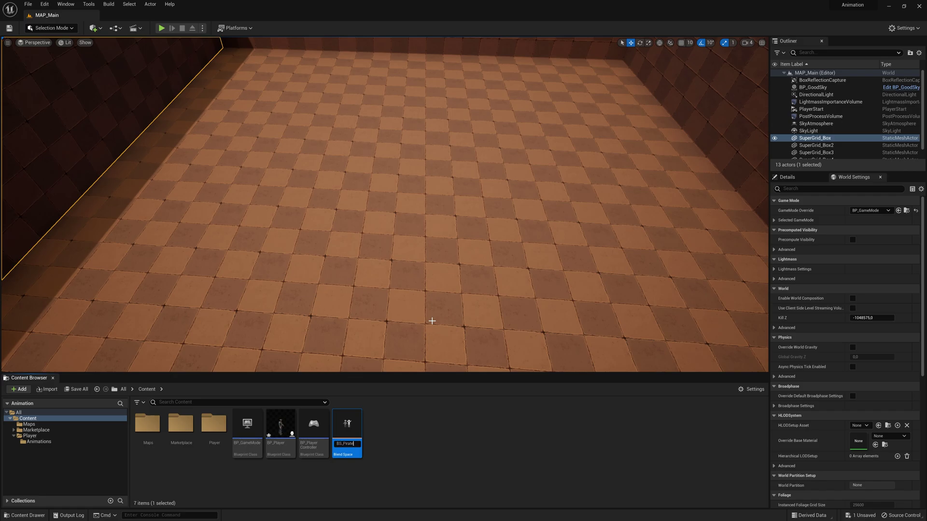
text(BS_PirateRun)
key(Return)
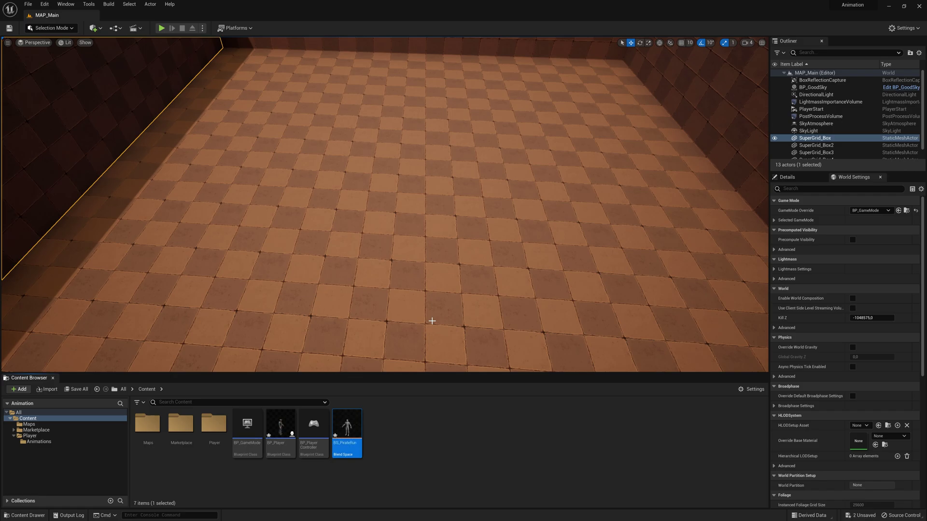
Open BS_PirateRun and name its horizontal axis MovementDirection and its vertical axis MovementSpeed
double_click(351, 432)
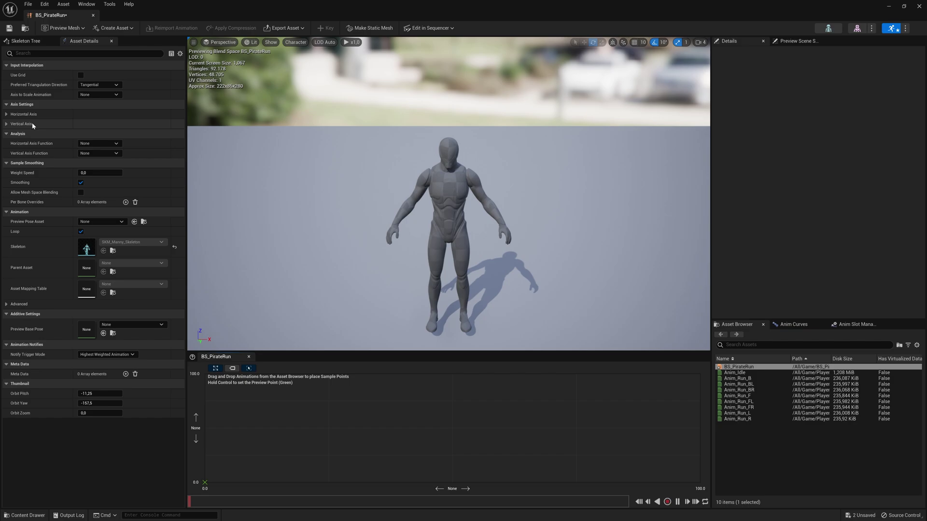
click(6, 123)
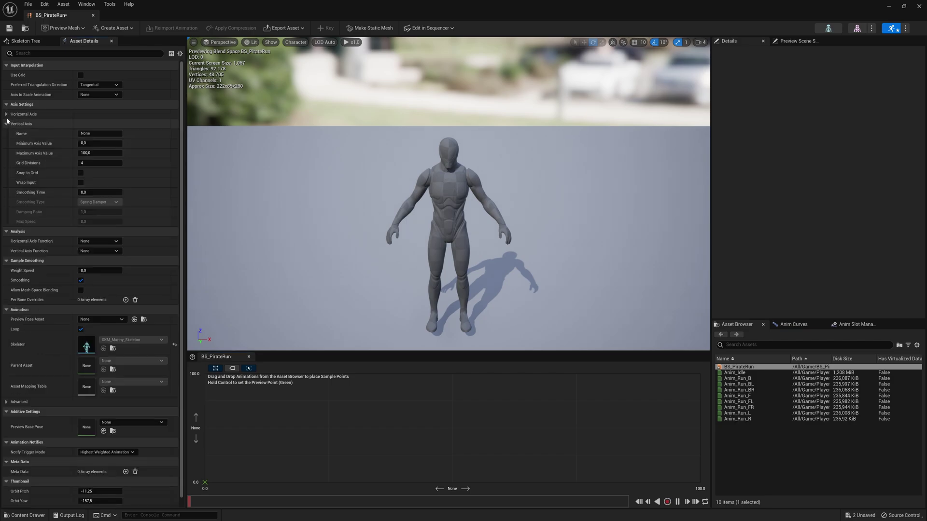
click(7, 115)
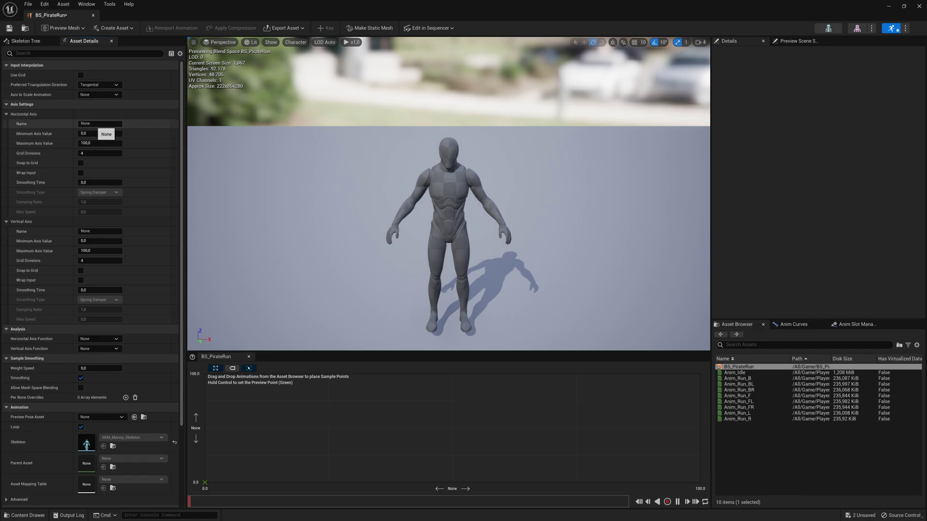
click(96, 123)
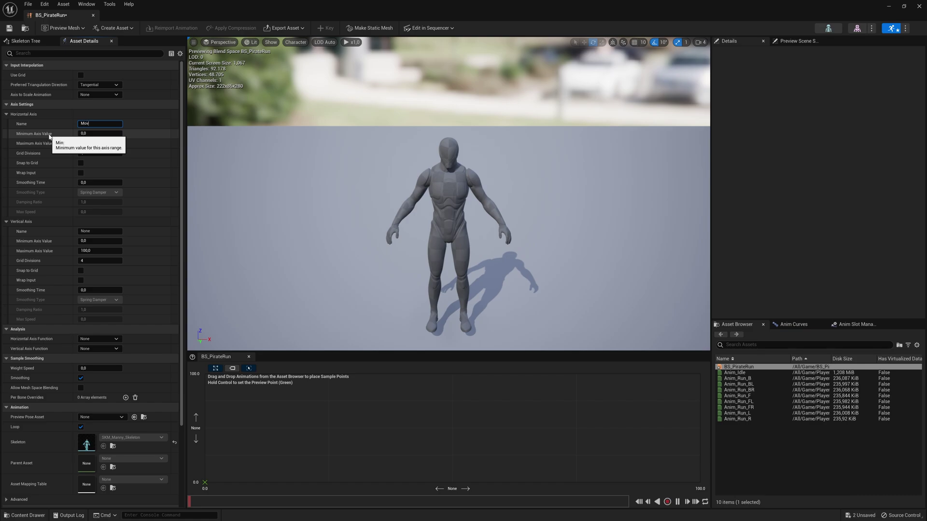
text(MovementDirection)
key(Return)
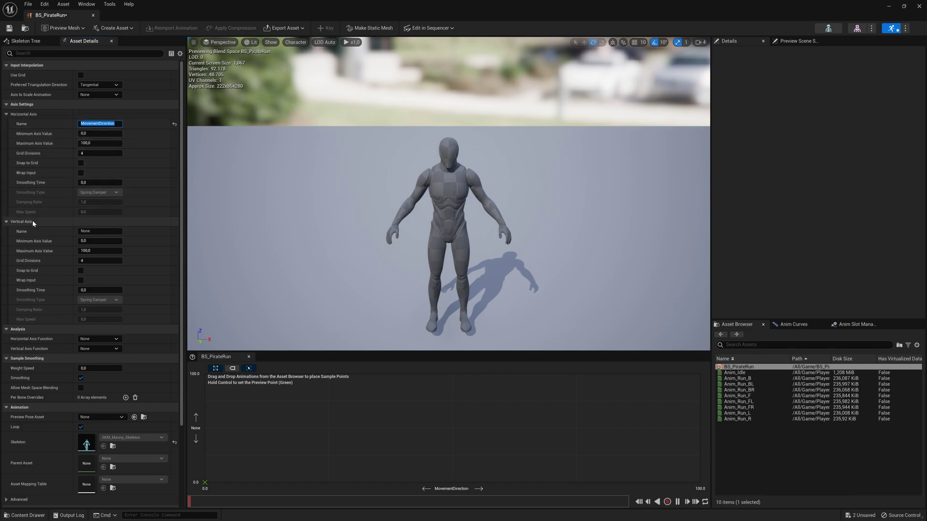
click(100, 231)
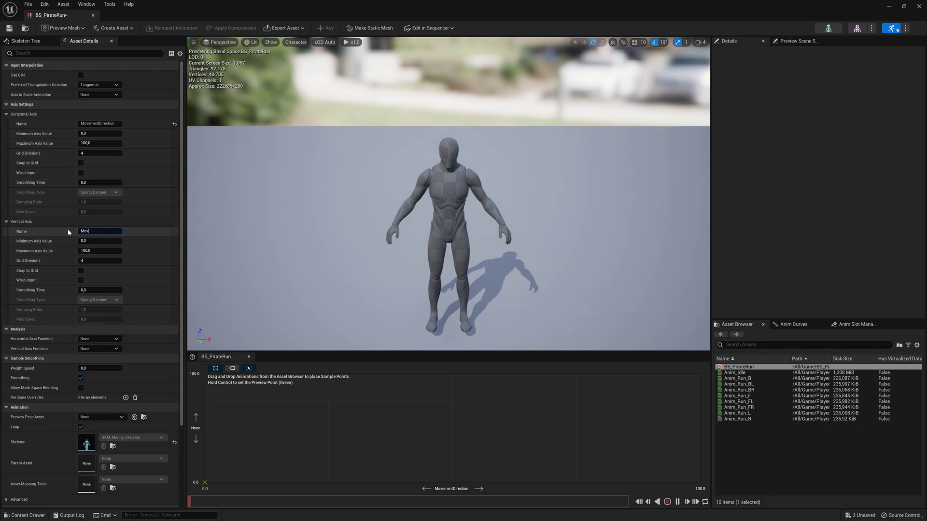
text(MovementSpeed)
key(Return)
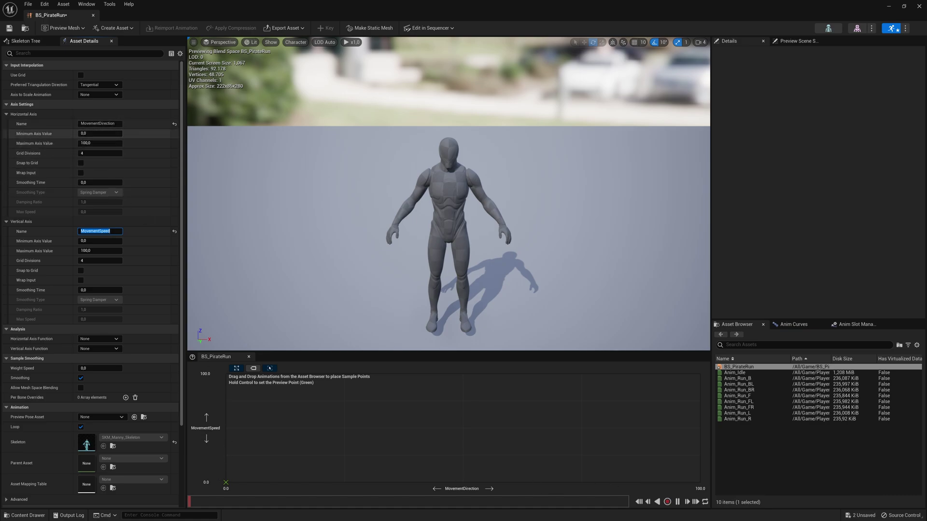
Set the MovementDirection axis range to a minimum of -180 and a maximum of 180
click(89, 133)
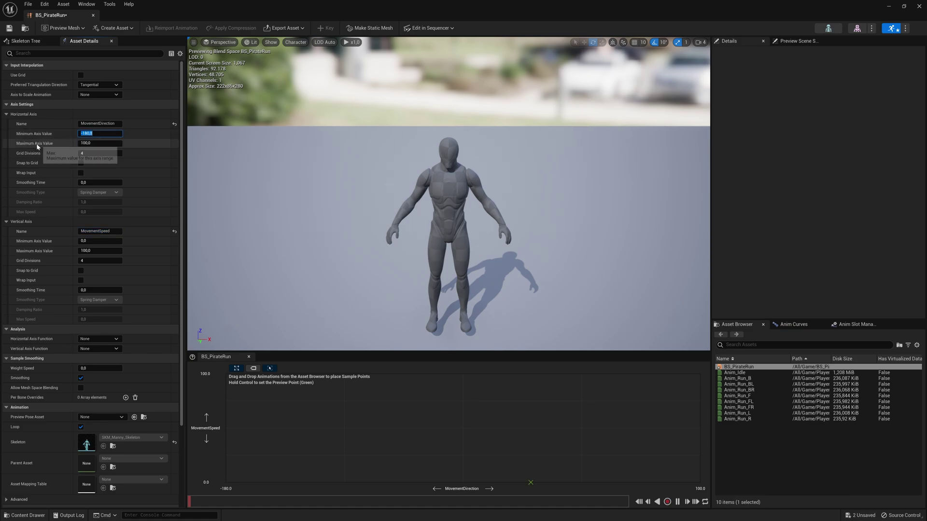
text(18)
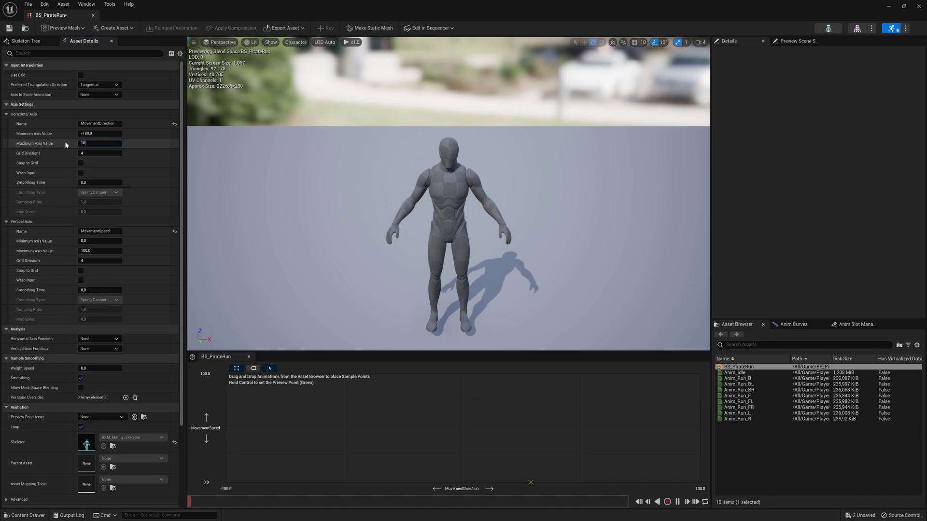
text(0)
key(Return)
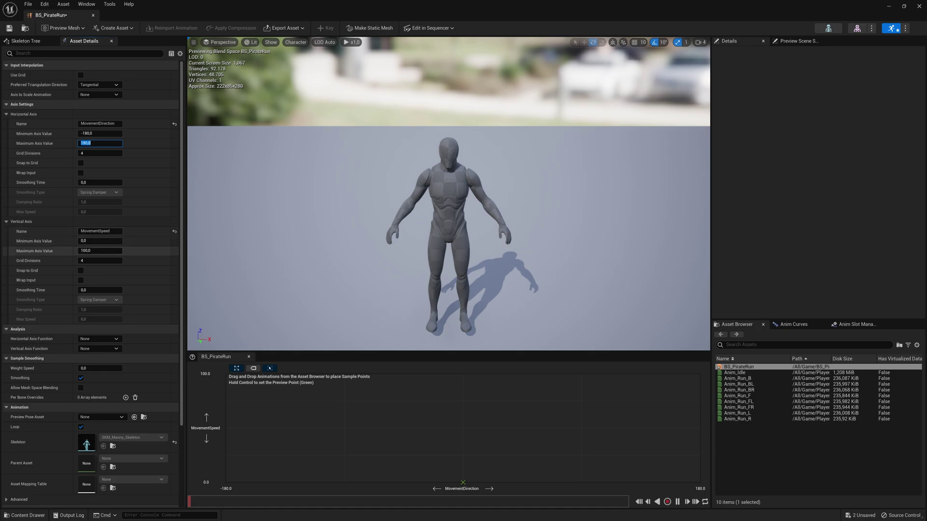
Open BP_Player docked beside the blend space and check the Character Movement component's Max Walk Speed
double_click(203, 14)
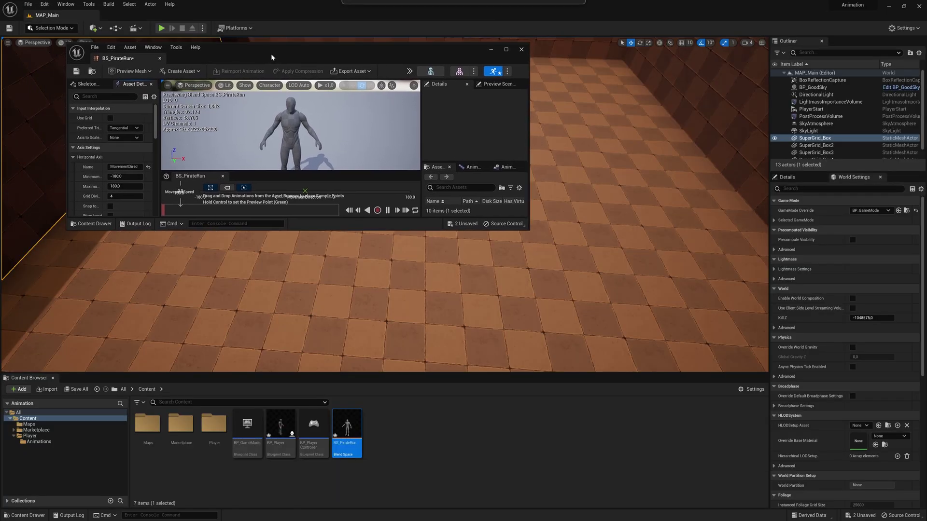
double_click(285, 423)
drag(291, 54, 282, 1)
click(37, 102)
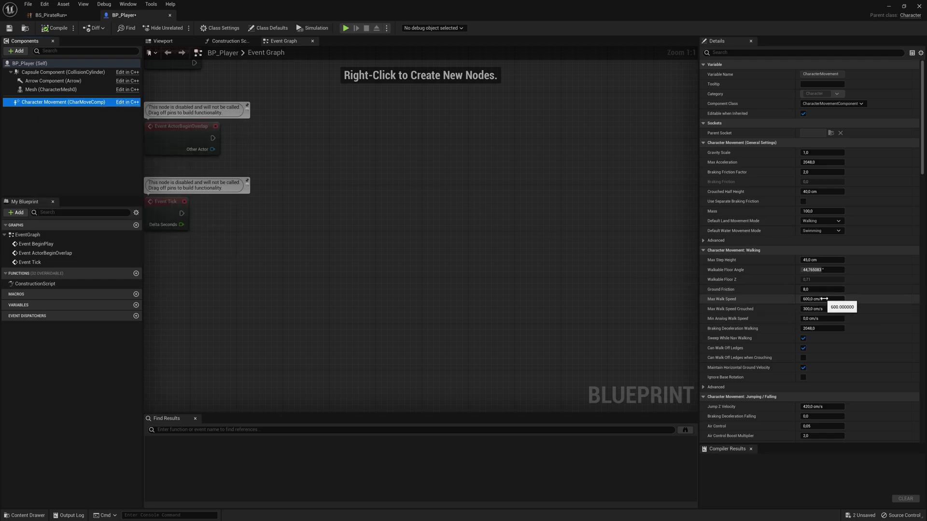
In BS_PirateRun, set the MovementSpeed maximum to 300 and the MovementDirection grid divisions to 8
click(51, 15)
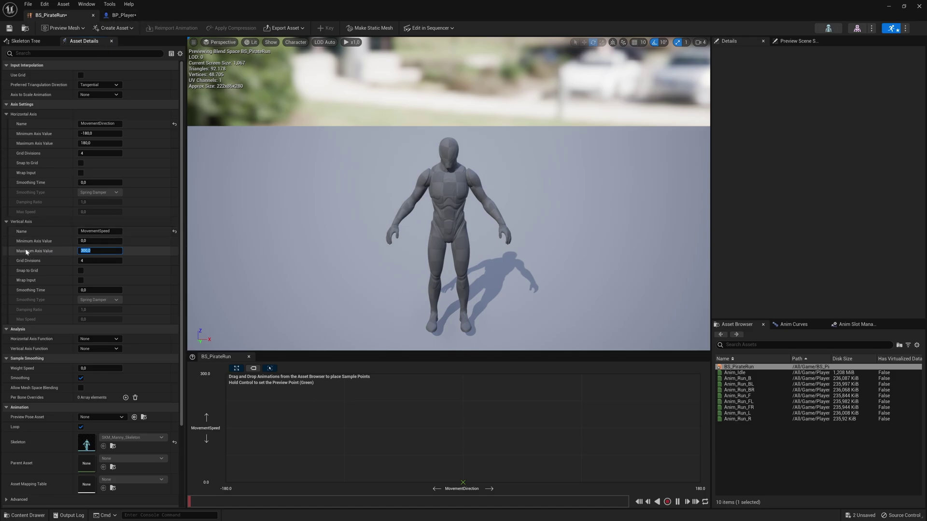
click(58, 183)
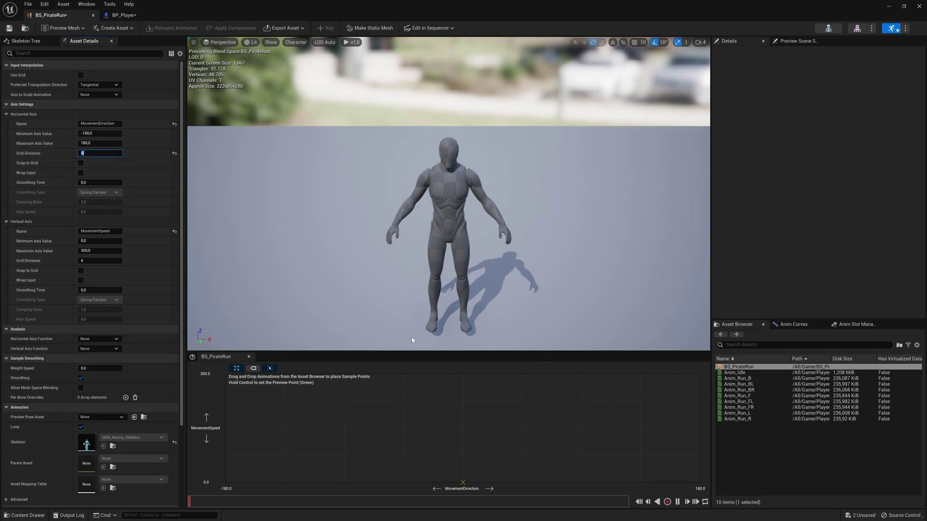
Change the blend space's preview mesh to SK_Pirate
click(65, 30)
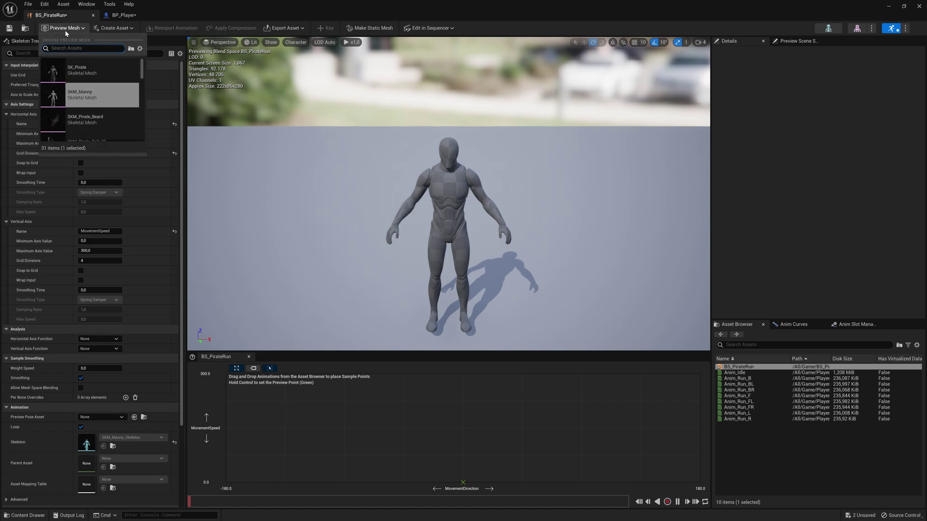
click(92, 70)
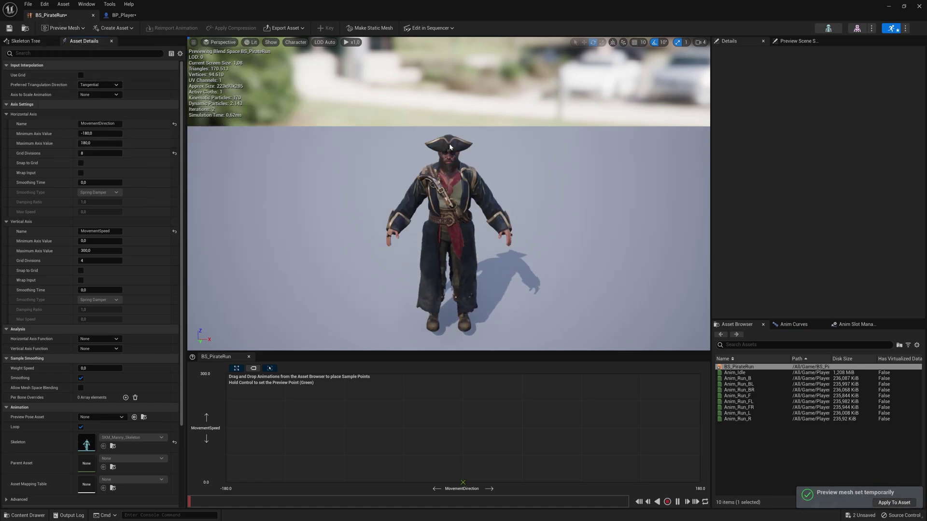
click(786, 445)
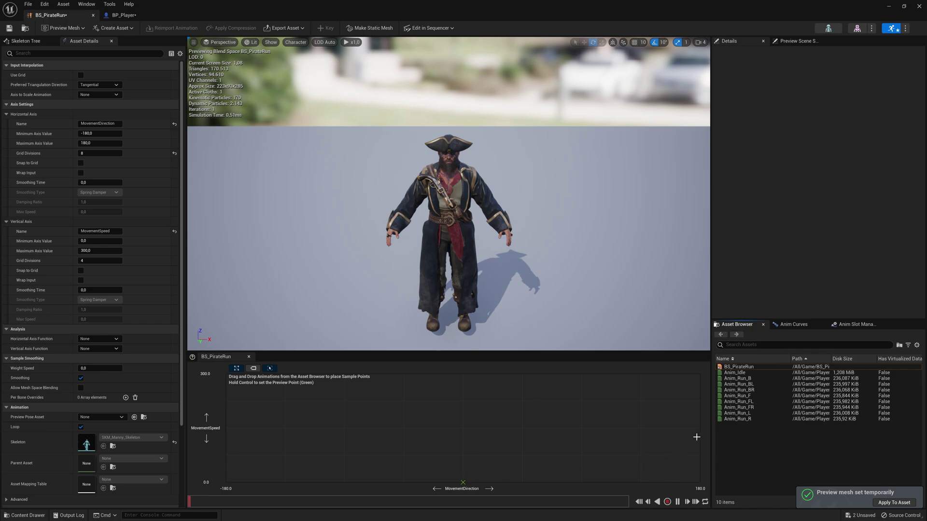
Place Anim_Idle samples at MovementSpeed 0 on all nine MovementDirection grid points from -180 to 180
click(745, 372)
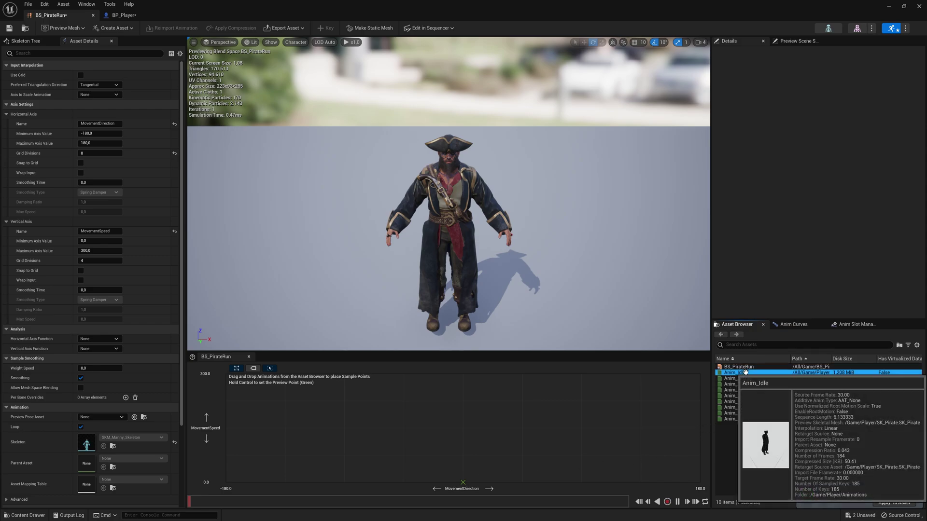
drag(745, 373, 412, 479)
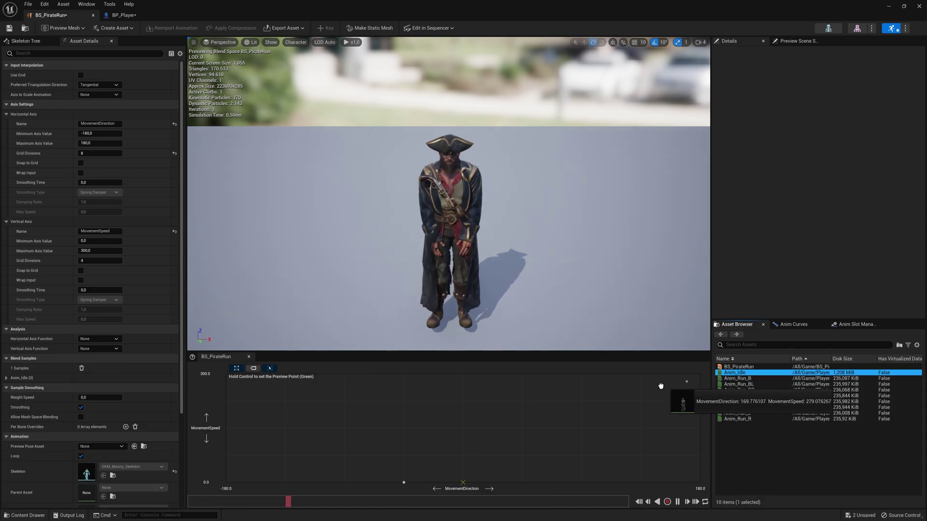
drag(661, 386, 344, 480)
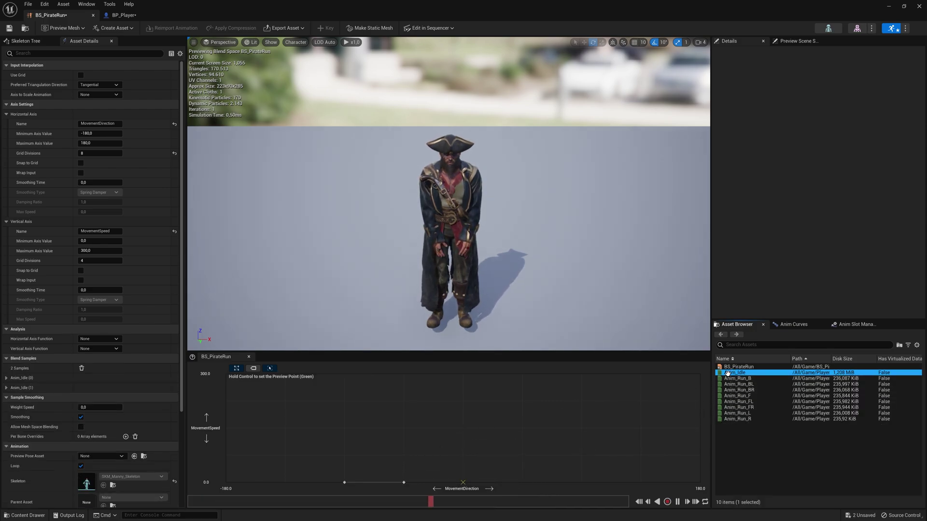
drag(727, 374, 285, 480)
drag(728, 373, 463, 482)
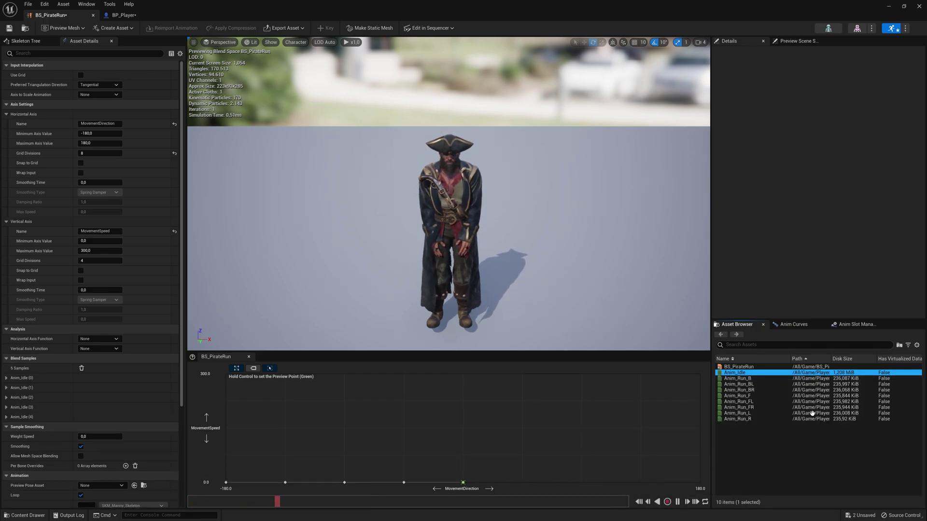
drag(735, 373, 700, 482)
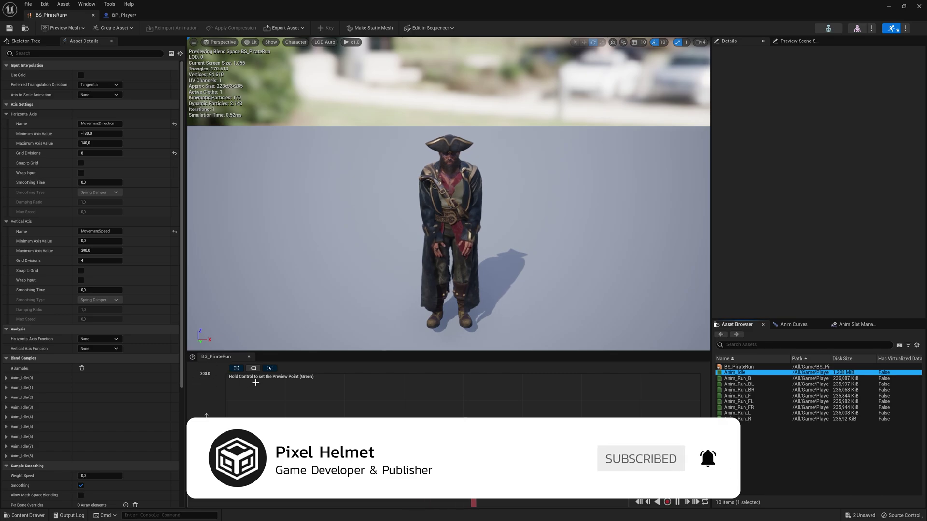
At MovementSpeed 300, place Anim_Run_F at direction 0, Anim_Run_FR at 45 and Anim_Run_FL at -45
click(739, 401)
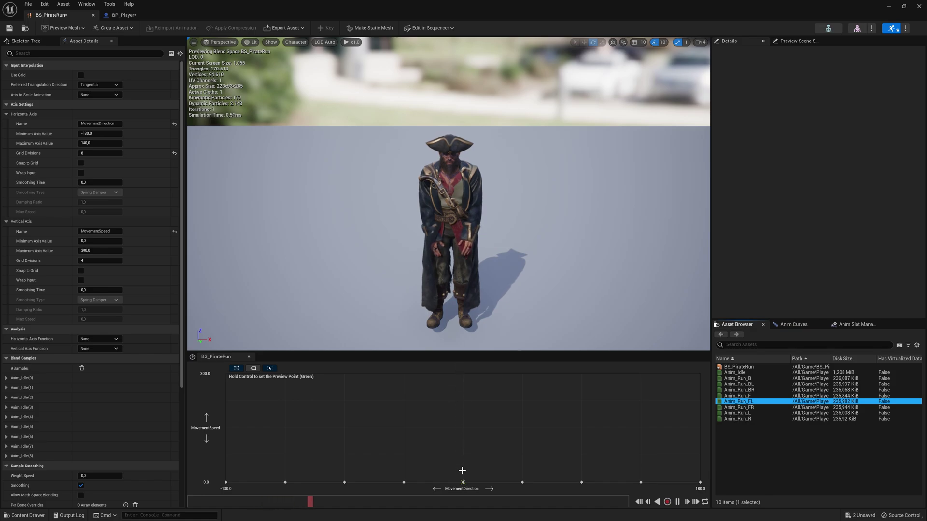
mouse_move(742, 395)
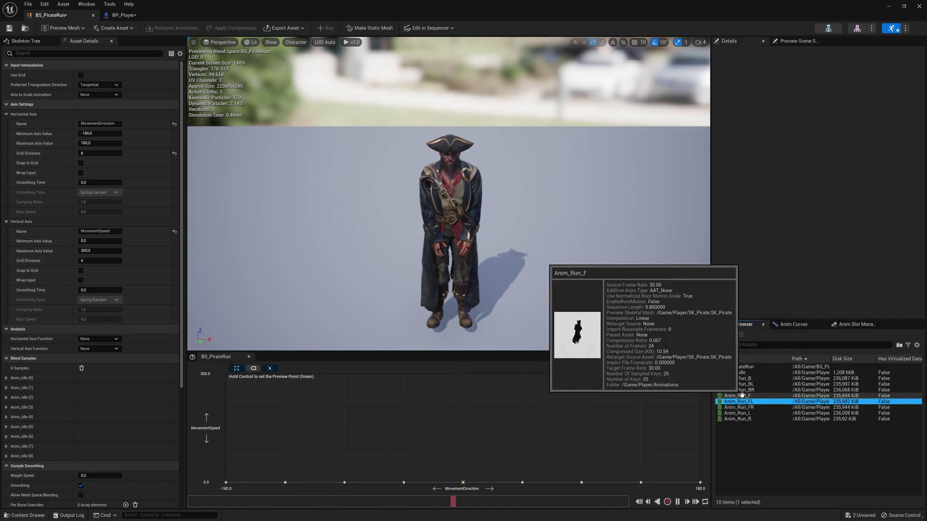
drag(742, 395, 462, 372)
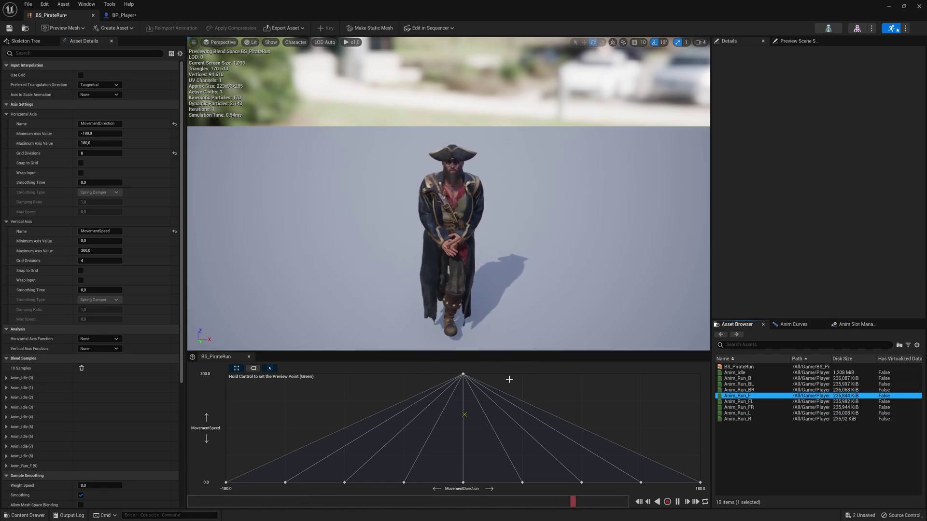
click(753, 407)
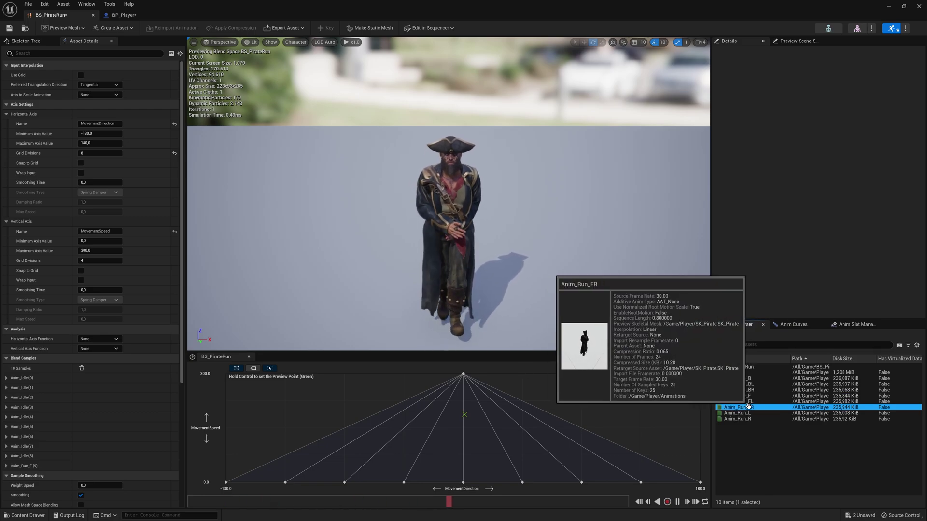
drag(755, 406, 525, 379)
click(739, 401)
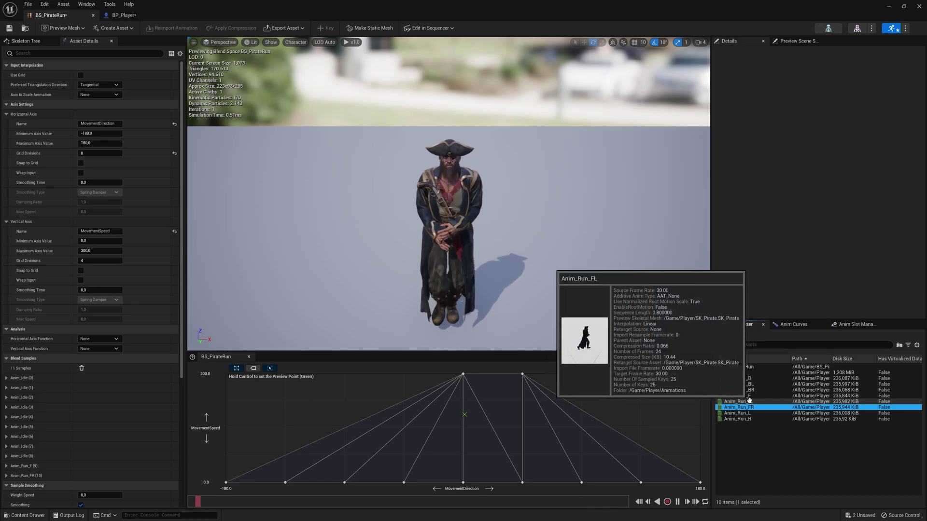
drag(739, 401, 404, 375)
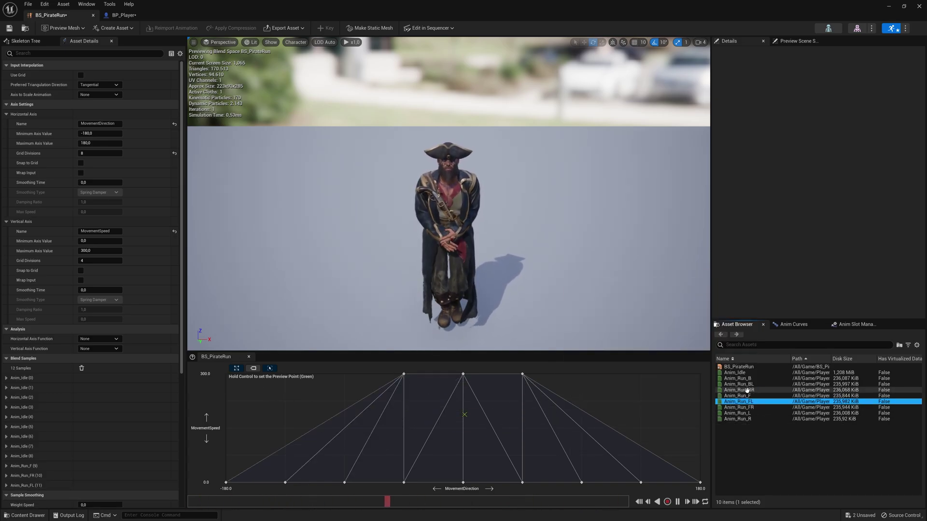
At speed 300, place Anim_Run_L at -90, R at 90, BL at -135, BR at 135 and B at both ends, then show sample names
click(737, 413)
drag(736, 413, 344, 375)
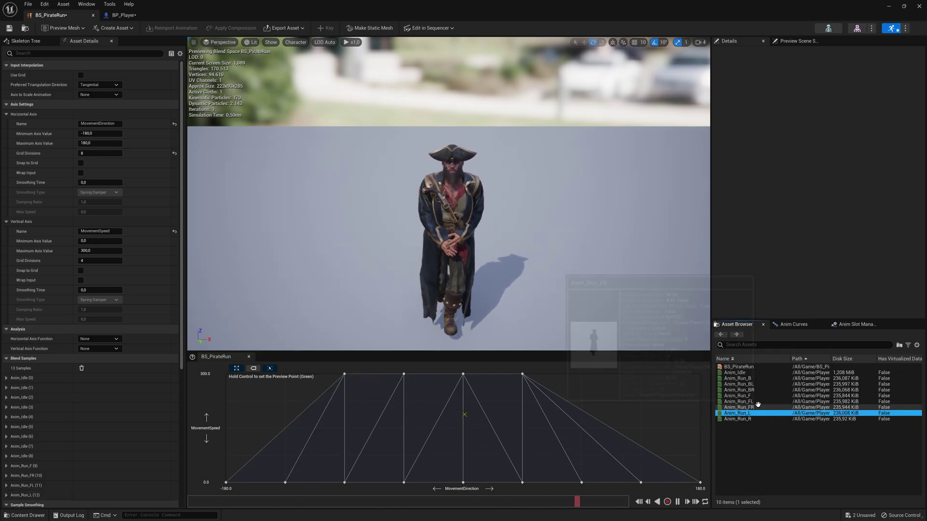
click(737, 419)
drag(625, 402, 582, 375)
drag(739, 385, 640, 374)
drag(738, 378, 226, 374)
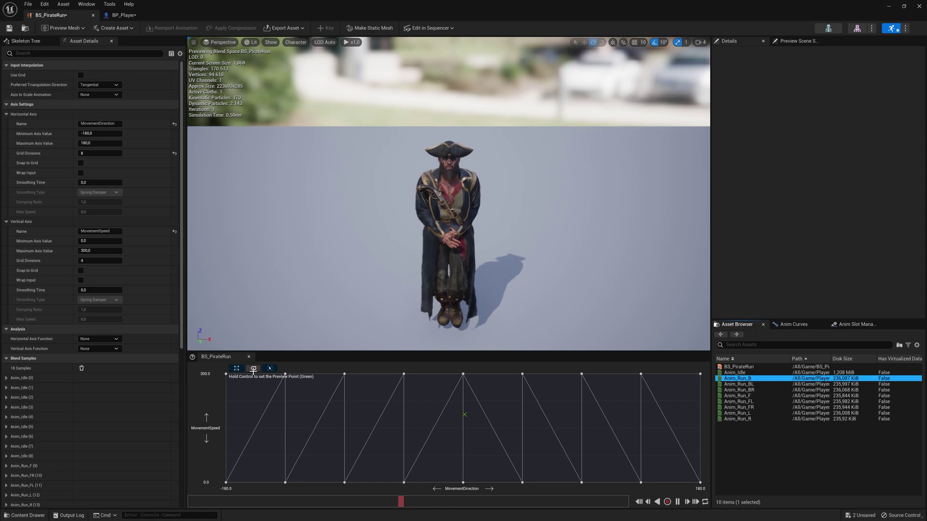
click(253, 368)
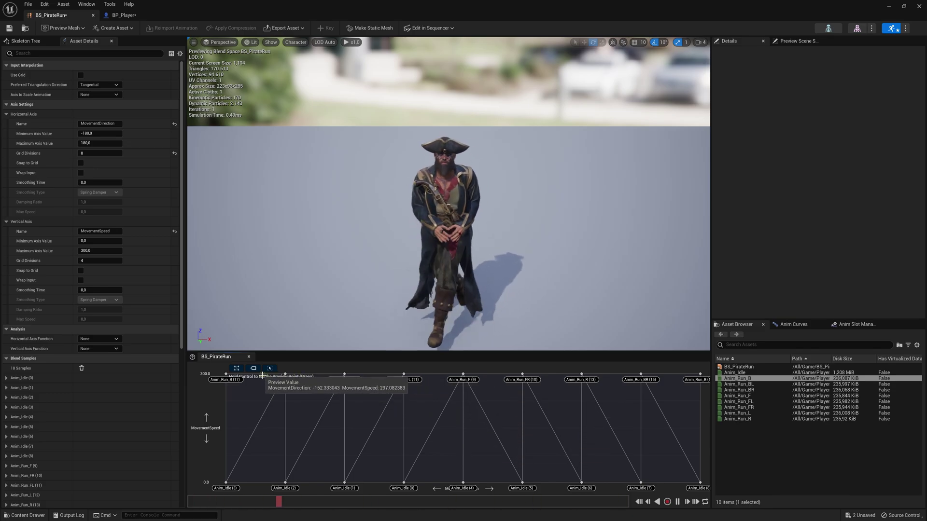
Close the blend space editor window and save all modified assets
click(916, 6)
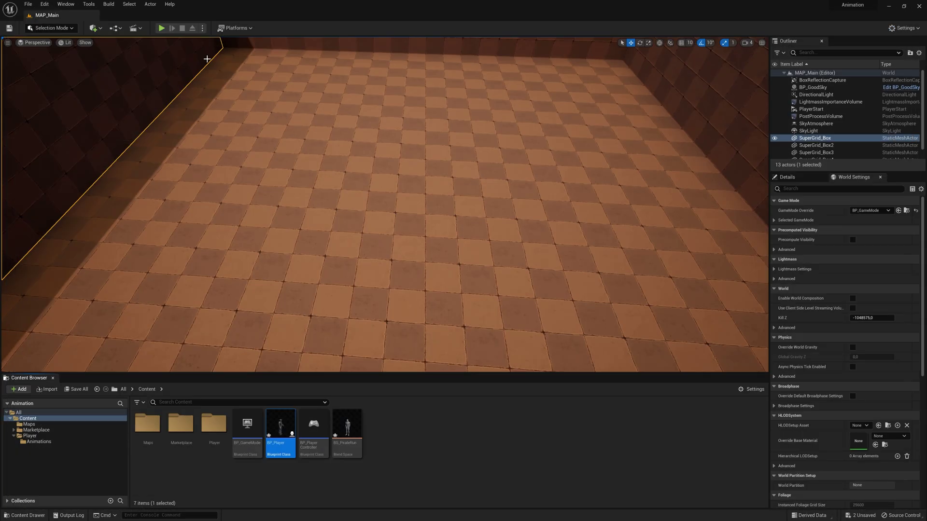
click(29, 5)
click(53, 86)
Create an Animation Blueprint for SKM_Manny_Skeleton in the Content folder, name it AnimBP_Player, and open it
right_click(405, 425)
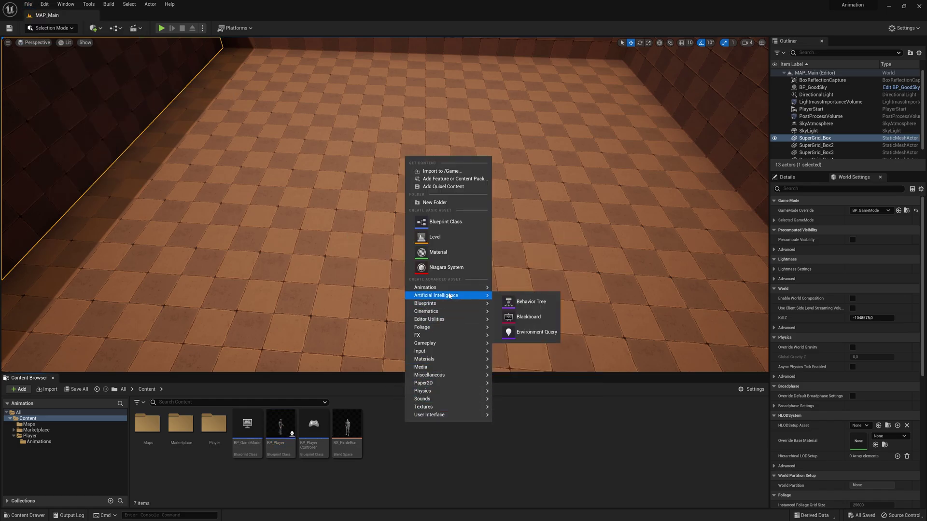
mouse_move(435, 289)
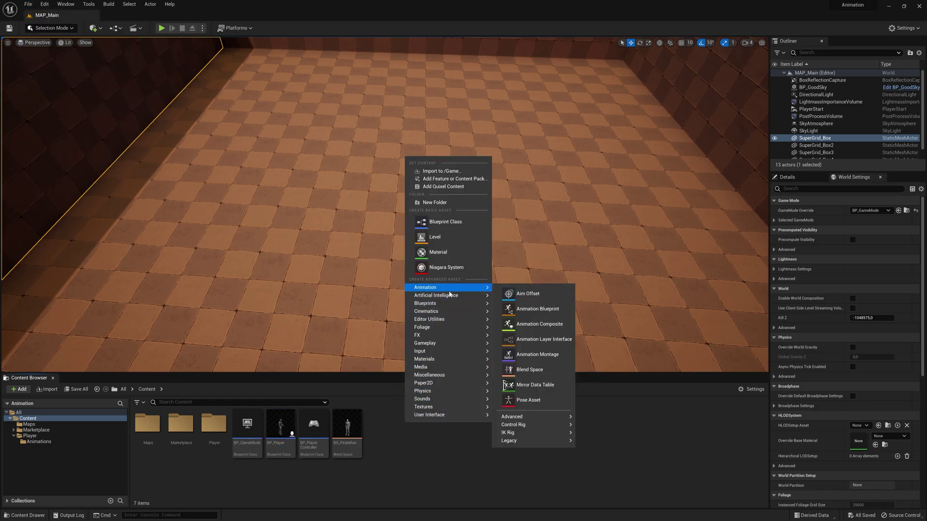
click(528, 310)
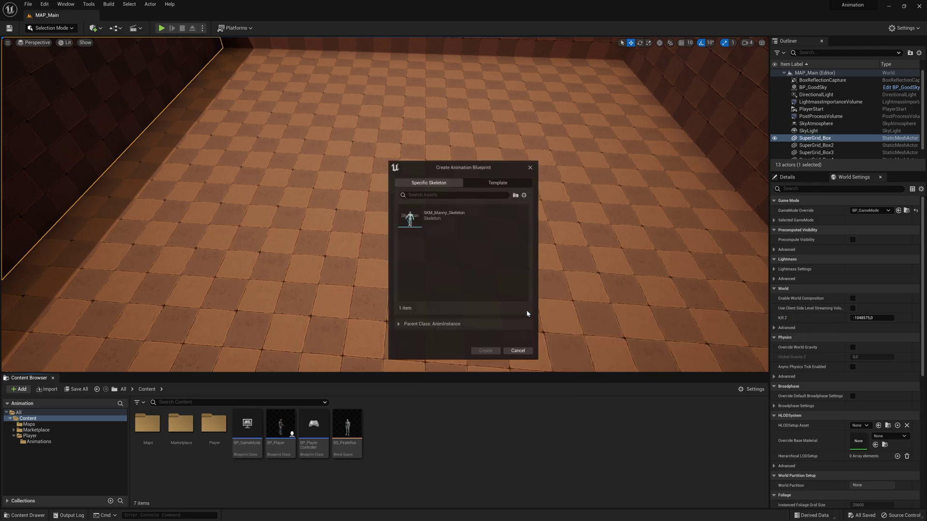
click(440, 214)
click(486, 356)
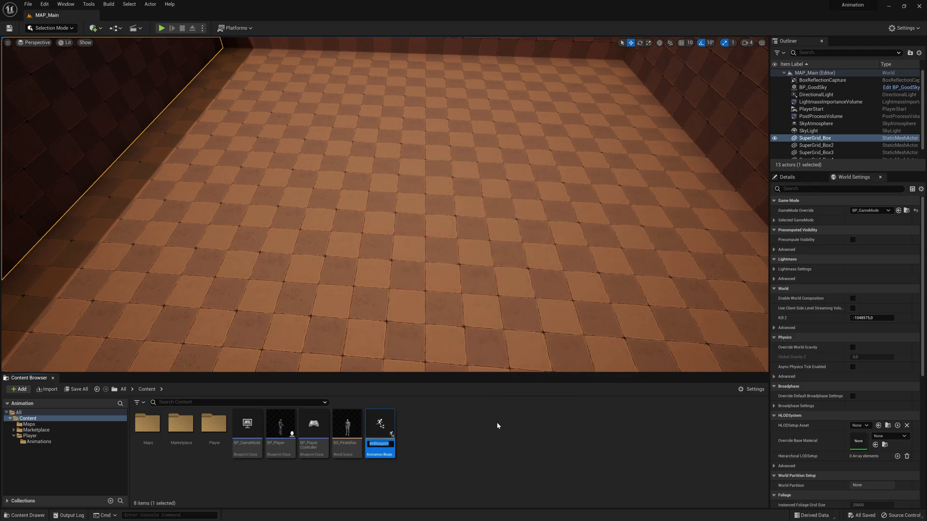
text(AnimBP_Player)
key(Return)
double_click(253, 425)
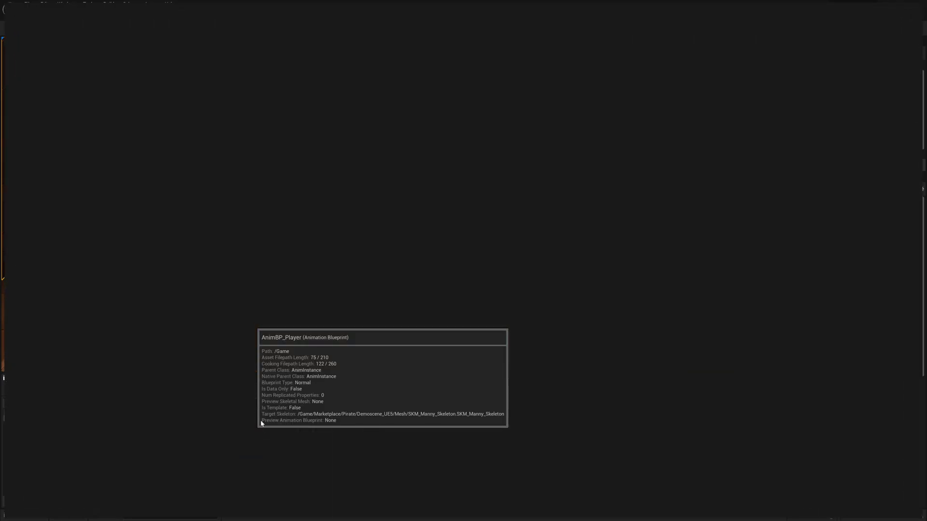
Add a State Machine node to the AnimGraph and name it Locomotion
right_drag(431, 262, 467, 241)
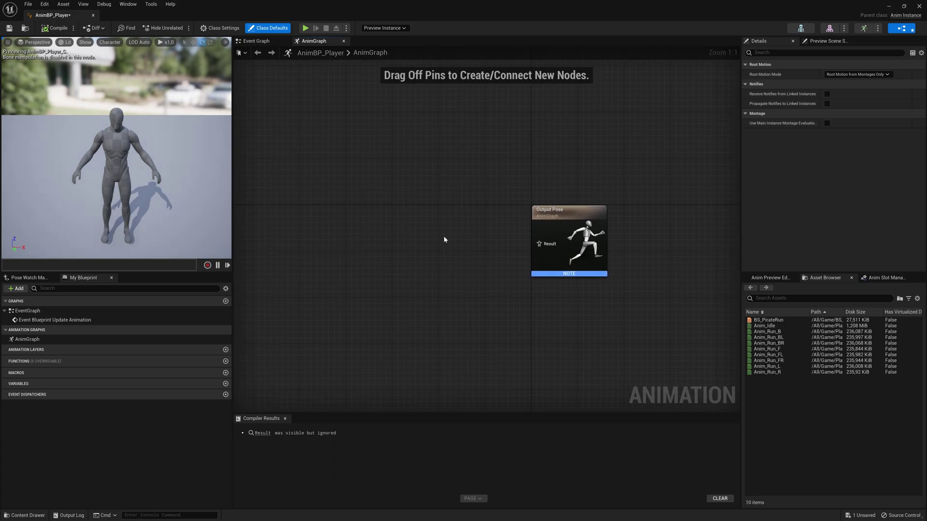
right_click(444, 240)
text(state machine)
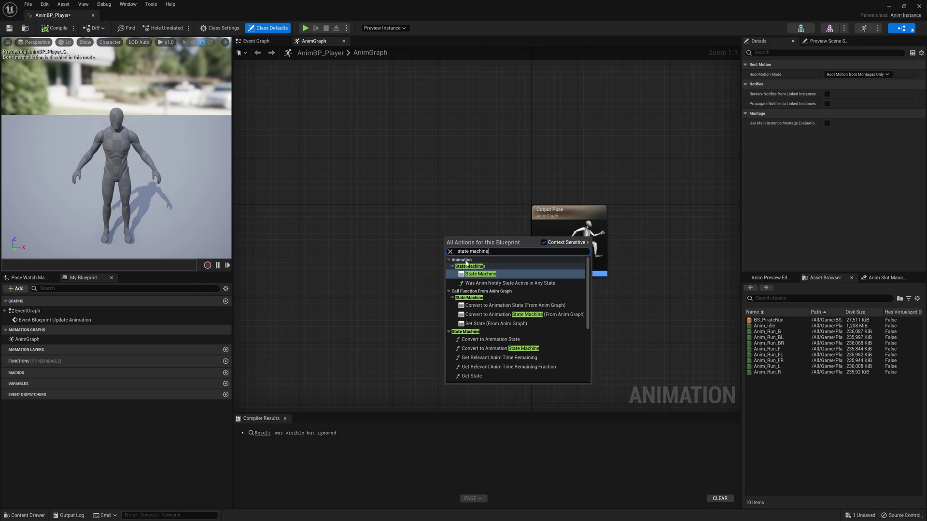
click(480, 274)
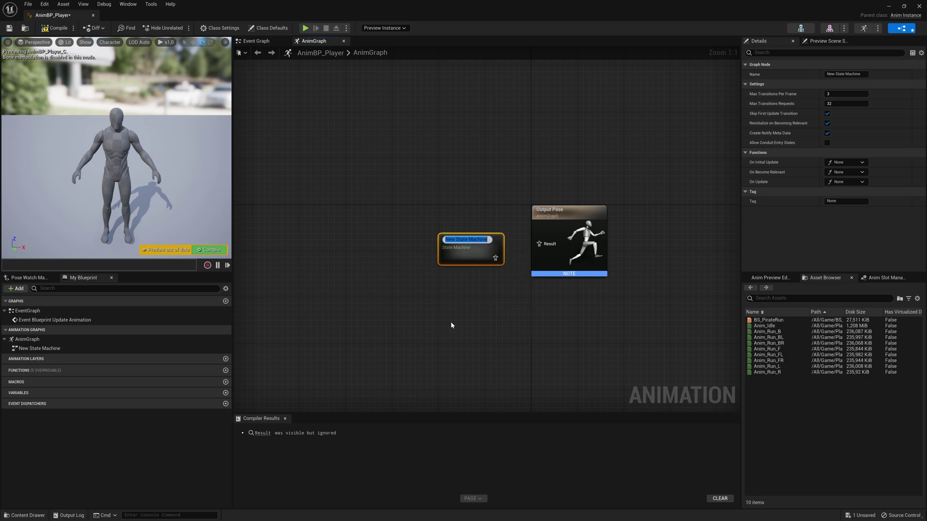
text(Locomotion)
key(Return)
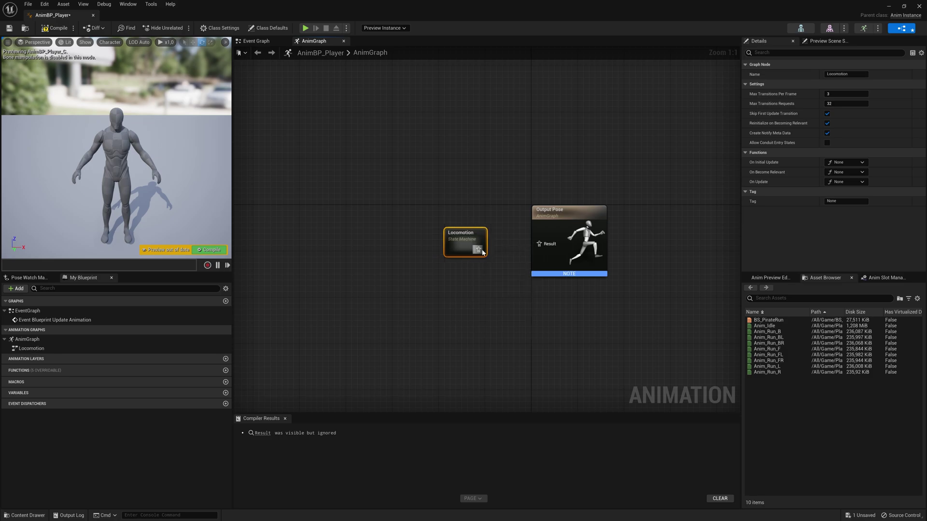
Connect the Locomotion state machine to the Output Pose result and place it close beside that node
drag(542, 246, 542, 245)
drag(474, 244, 508, 240)
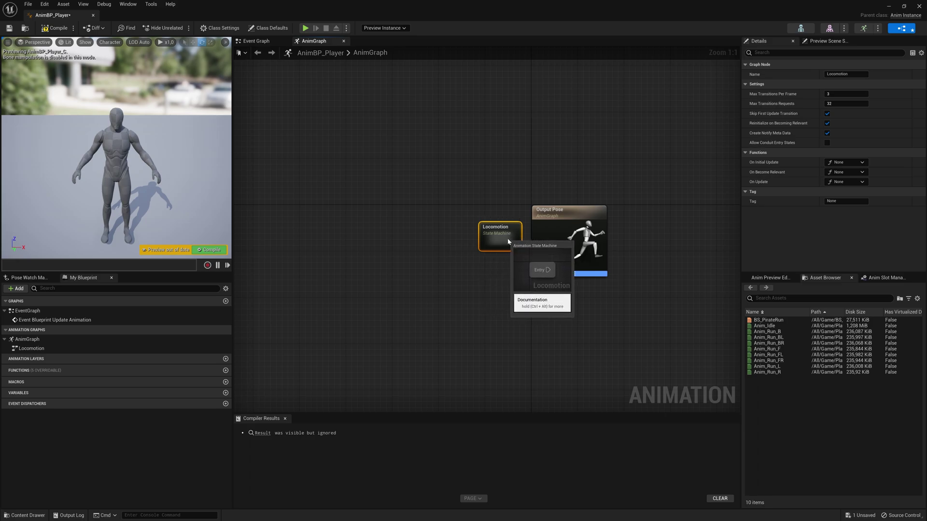
click(486, 216)
right_drag(486, 216, 383, 183)
drag(383, 179, 501, 265)
click(502, 266)
right_drag(460, 271, 546, 298)
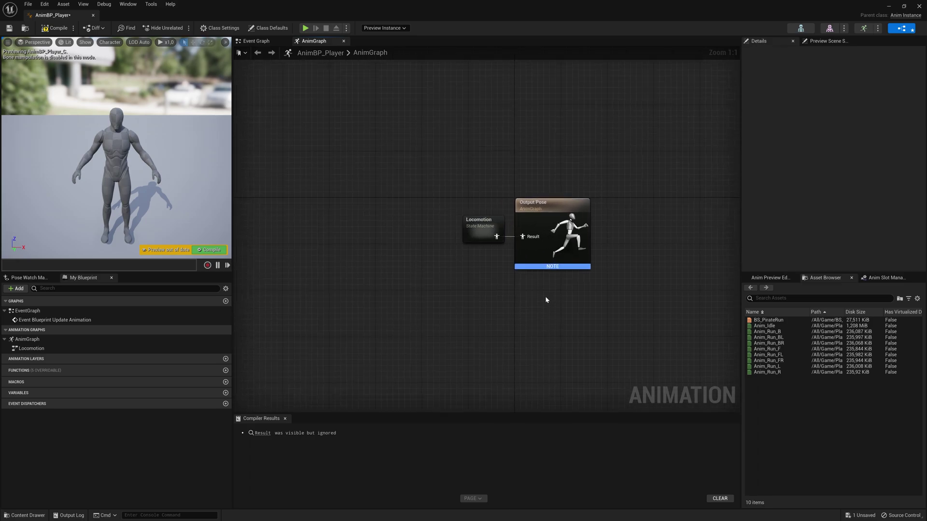
Inside the Locomotion state machine, add a state named Idle/Move from Entry and align it with the Entry node
mouse_move(478, 224)
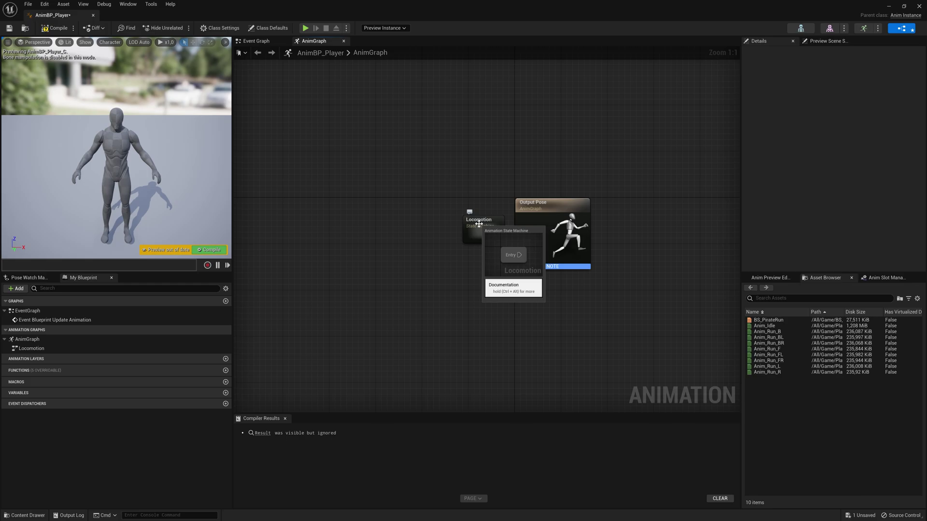
double_click(479, 224)
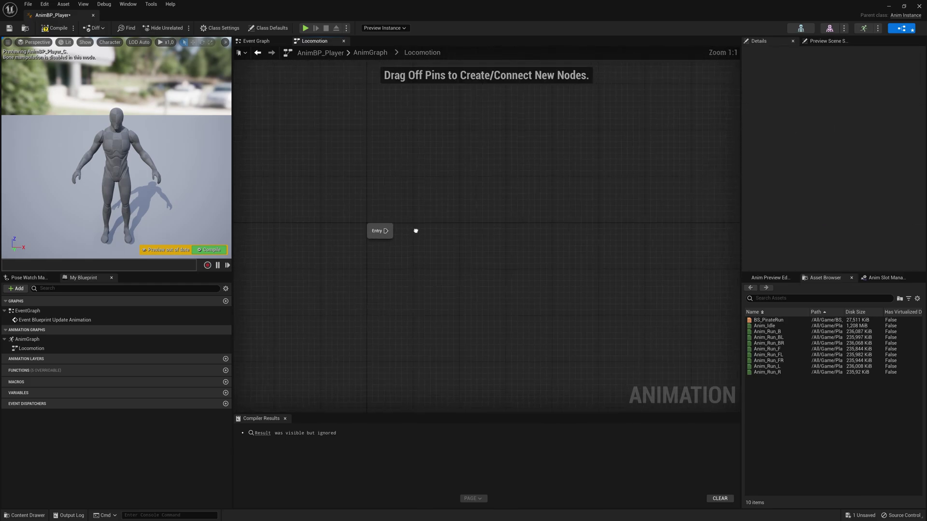
right_drag(416, 230, 408, 232)
drag(413, 233, 413, 233)
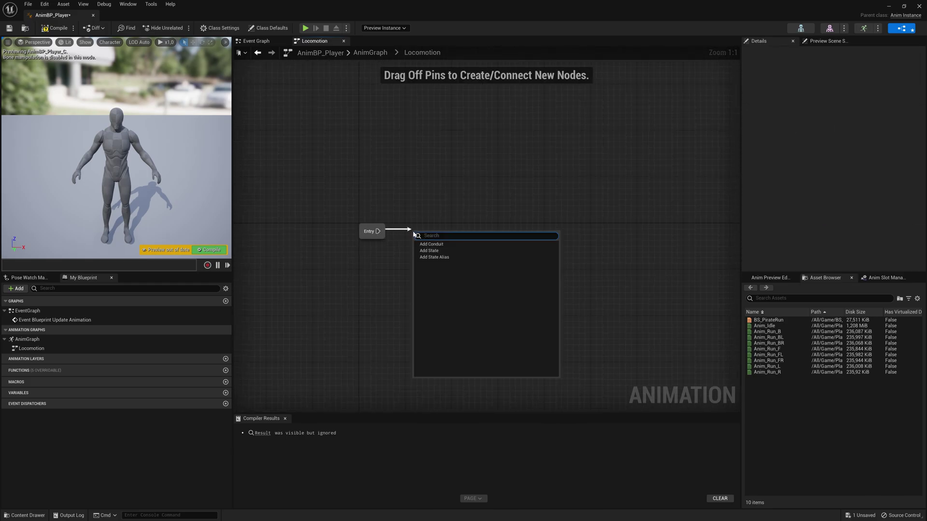
click(429, 251)
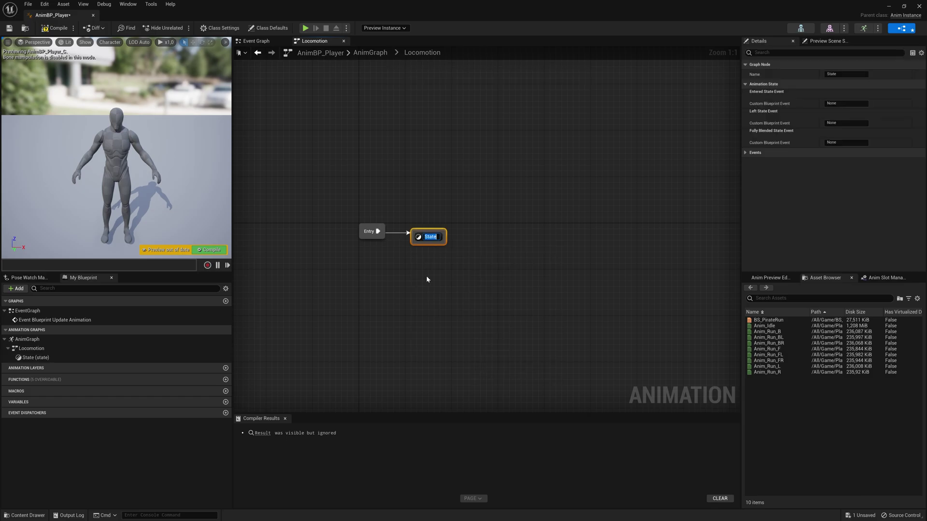
text(Idle/Move)
key(Return)
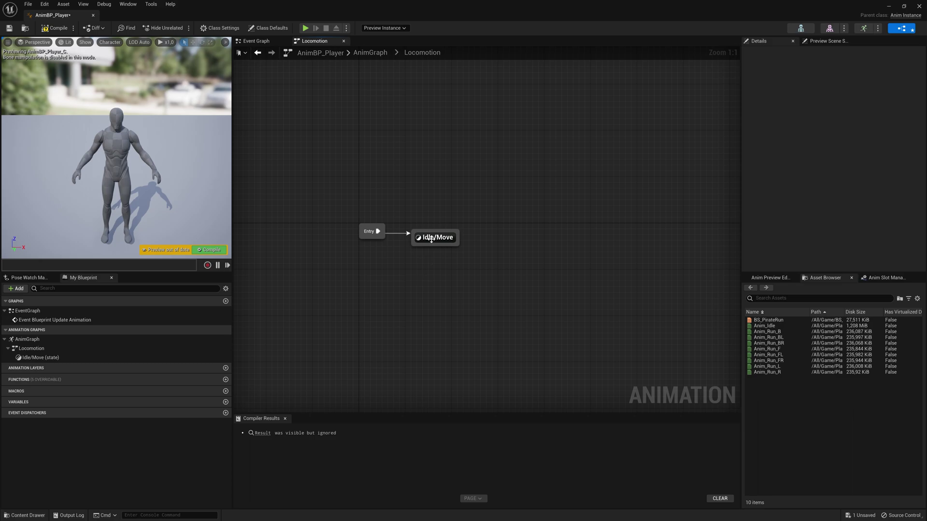
drag(436, 237, 437, 232)
In the Idle/Move state, add the BS_PirateRun blend space, connect it to Output Animation Pose, then compile and save
double_click(437, 231)
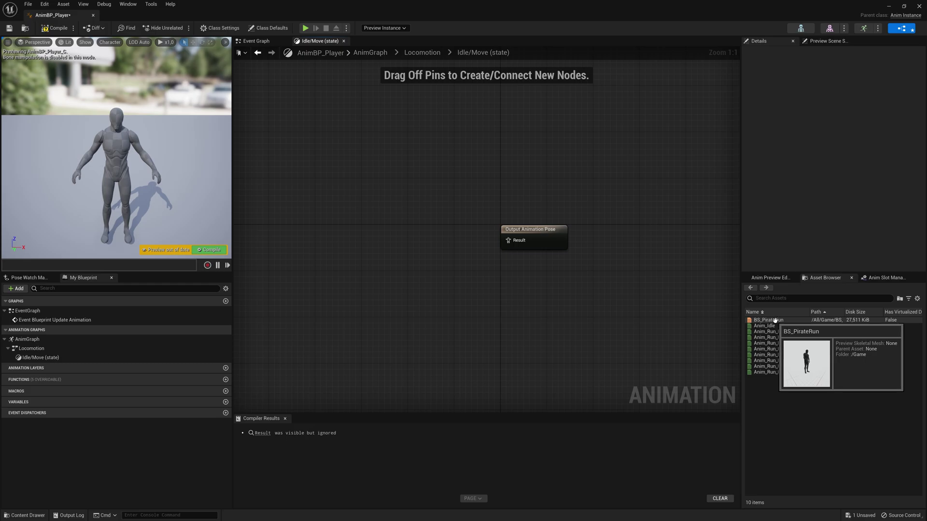
drag(773, 320, 409, 222)
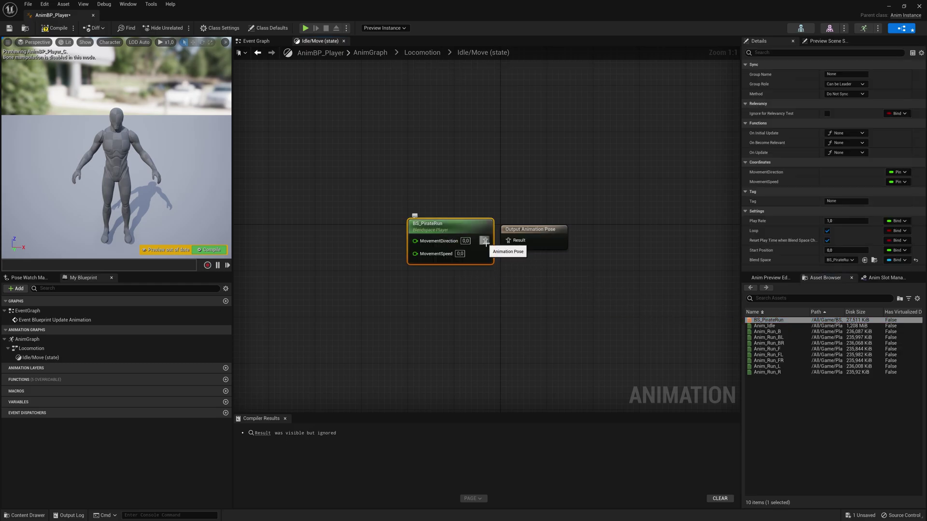
click(55, 28)
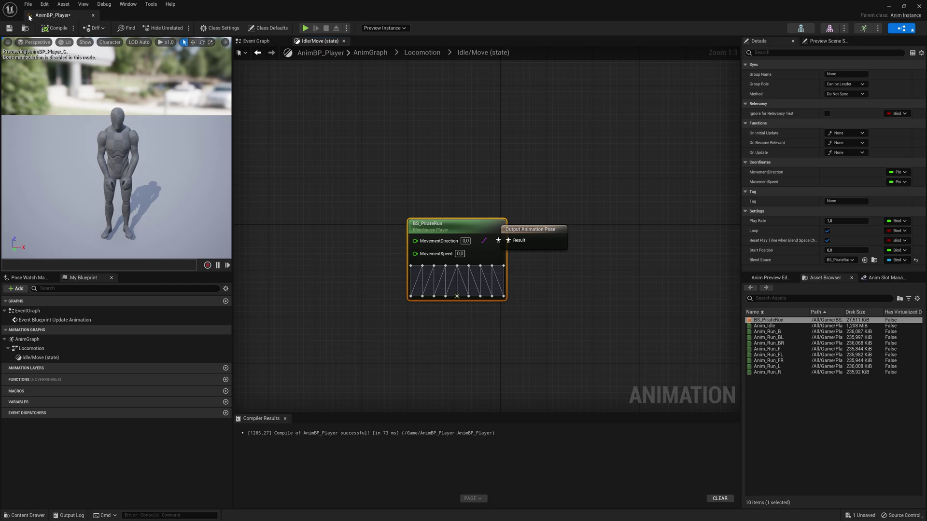
click(28, 4)
click(46, 41)
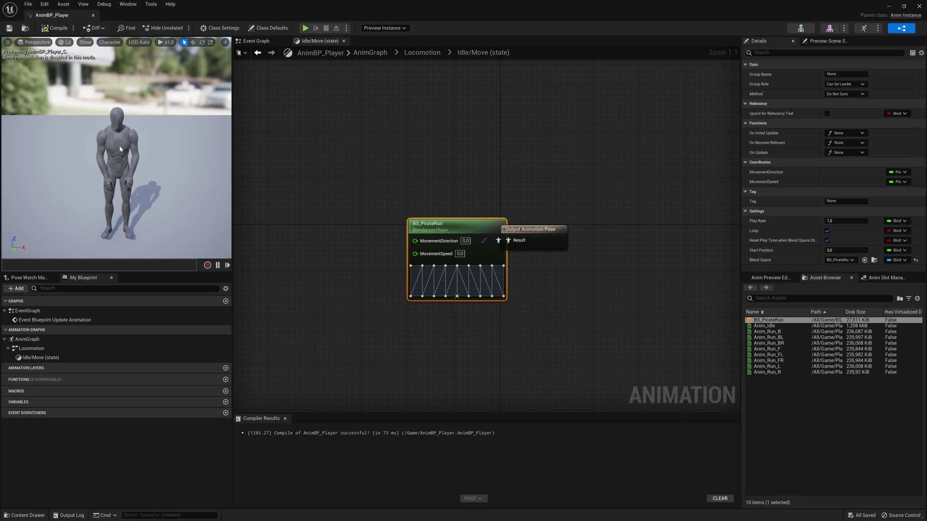
Move the BS_PirateRun node farther away from the Output Animation Pose node
scroll(119, 149, up, 3)
scroll(123, 179, down, 3)
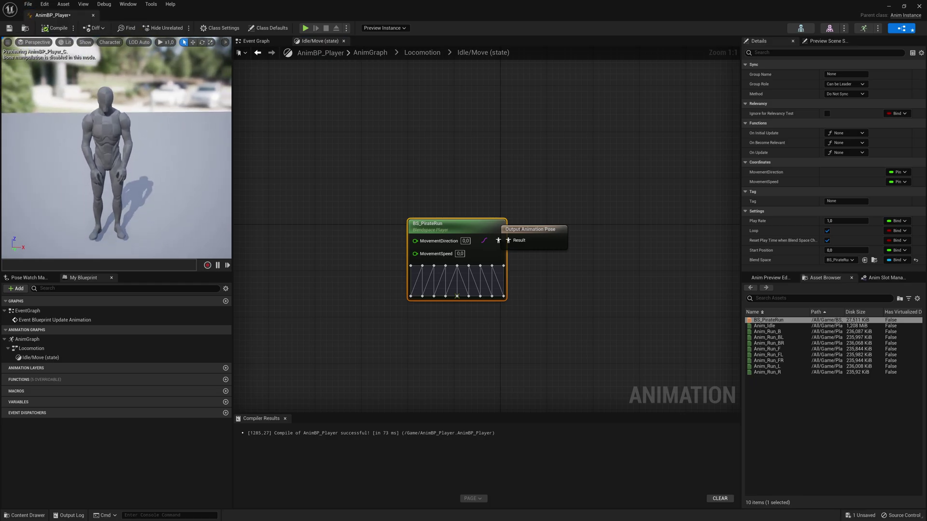
drag(469, 234, 451, 235)
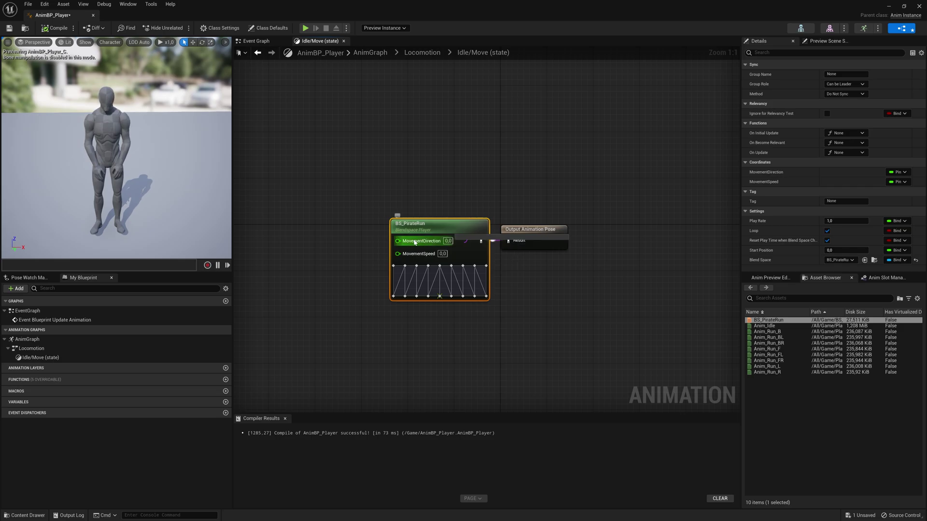
click(516, 363)
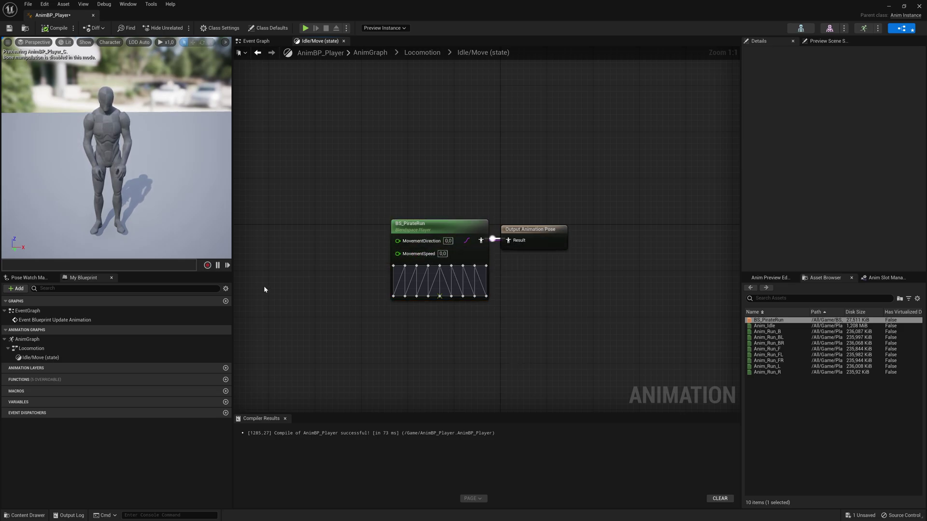
In the Event Graph, add Event Blueprint Initialize Animation and place it above the Event Blueprint Update Animation node
click(27, 312)
double_click(25, 312)
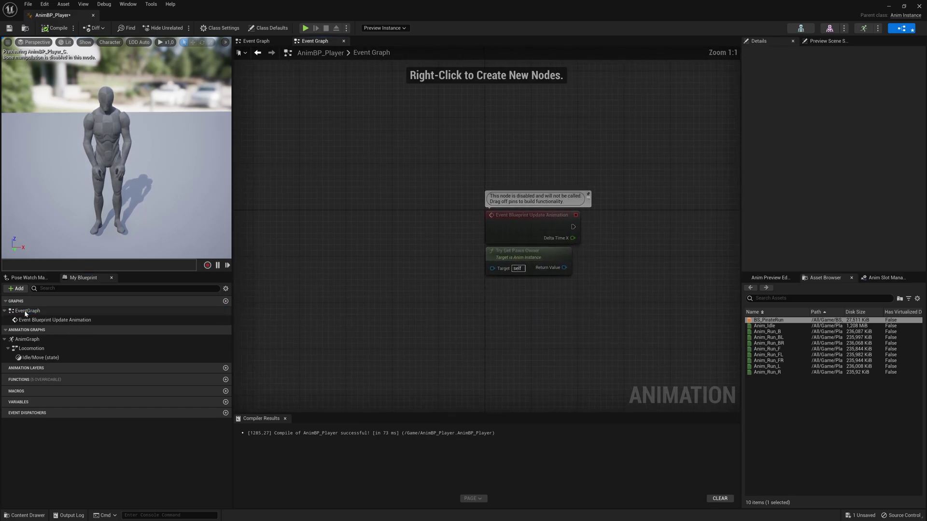
right_drag(519, 289, 389, 258)
right_drag(370, 120, 380, 220)
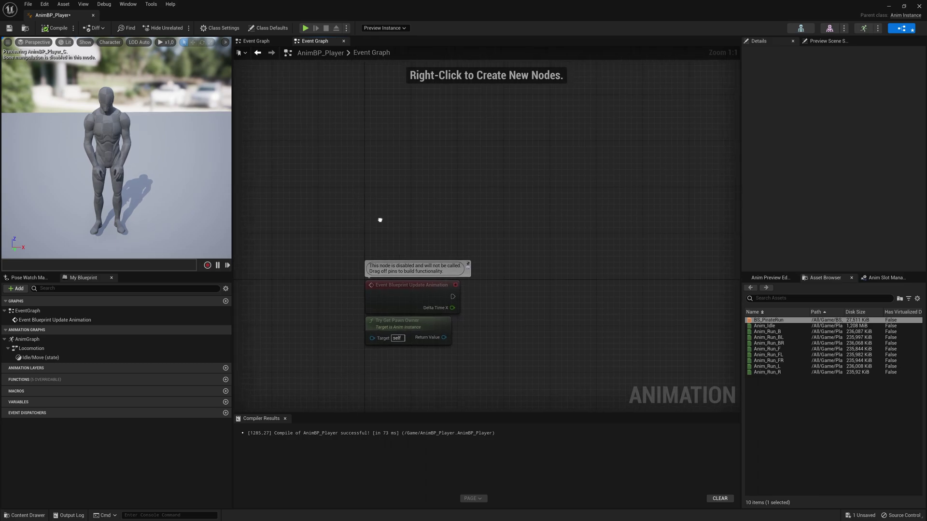
right_click(376, 174)
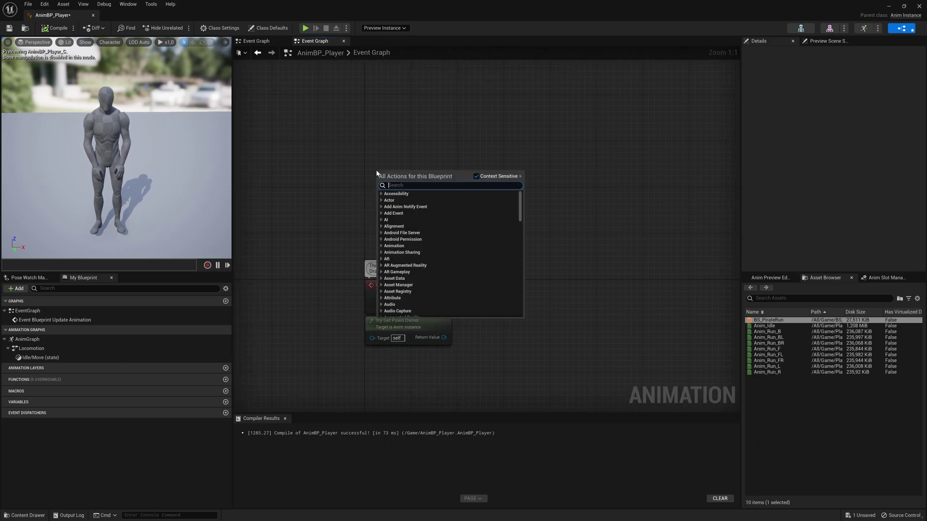
text(initiali)
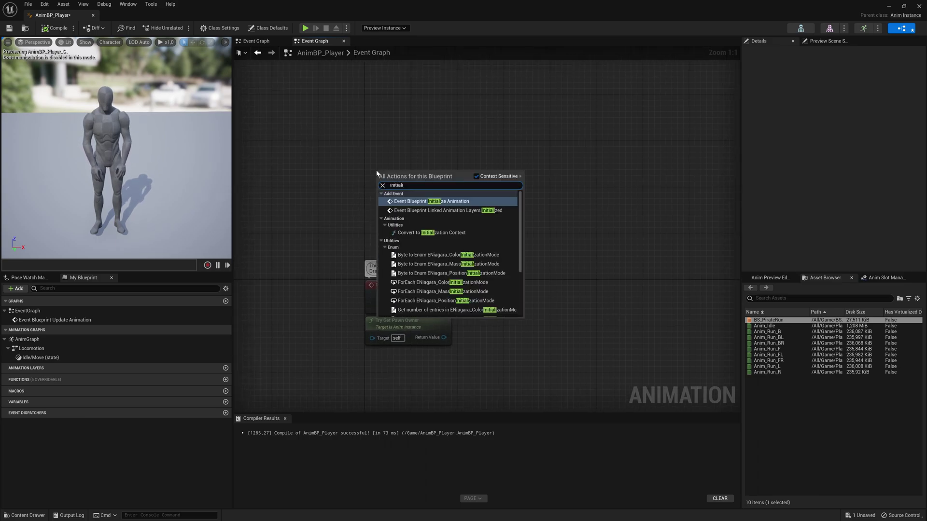
click(462, 203)
drag(411, 176, 401, 147)
click(373, 123)
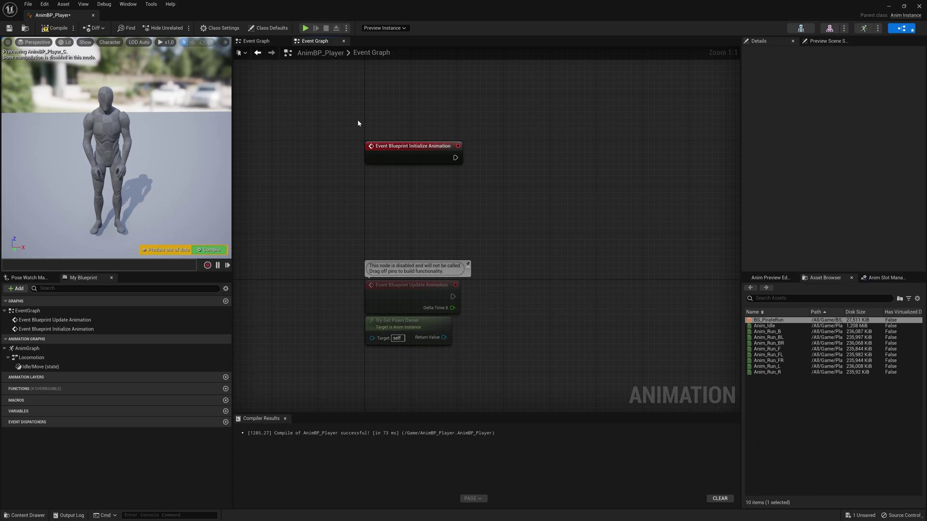
Move Try Get Pawn Owner beneath the Initialize Animation event and connect its Return Value to a new Is Valid macro executed by that event
right_drag(471, 157, 470, 198)
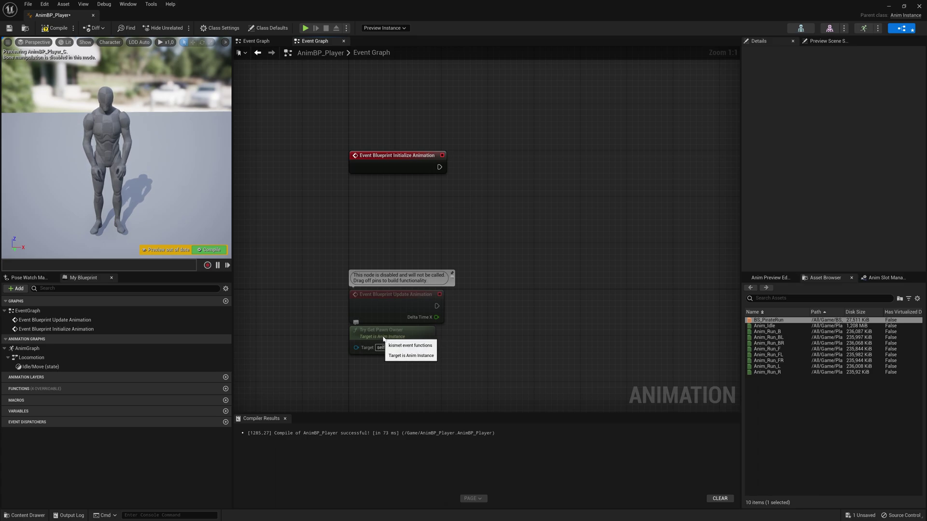
drag(383, 340, 393, 194)
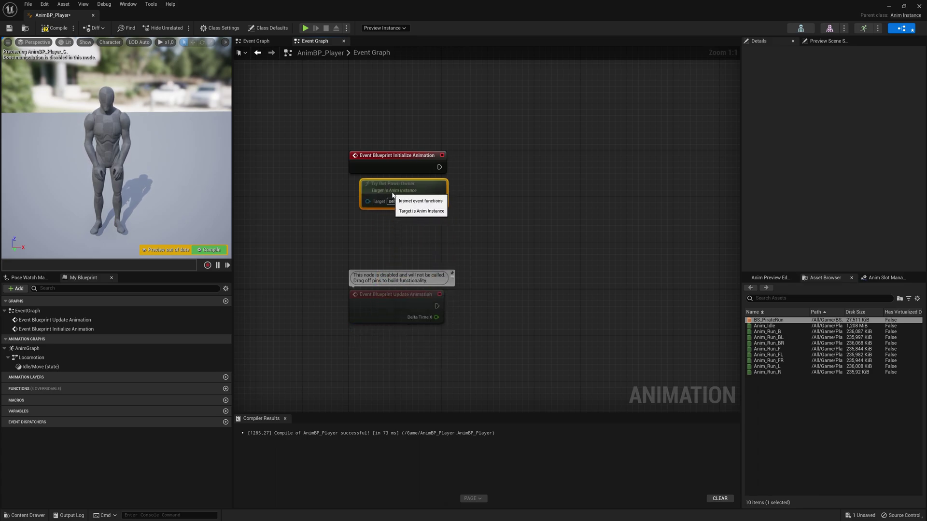
click(454, 200)
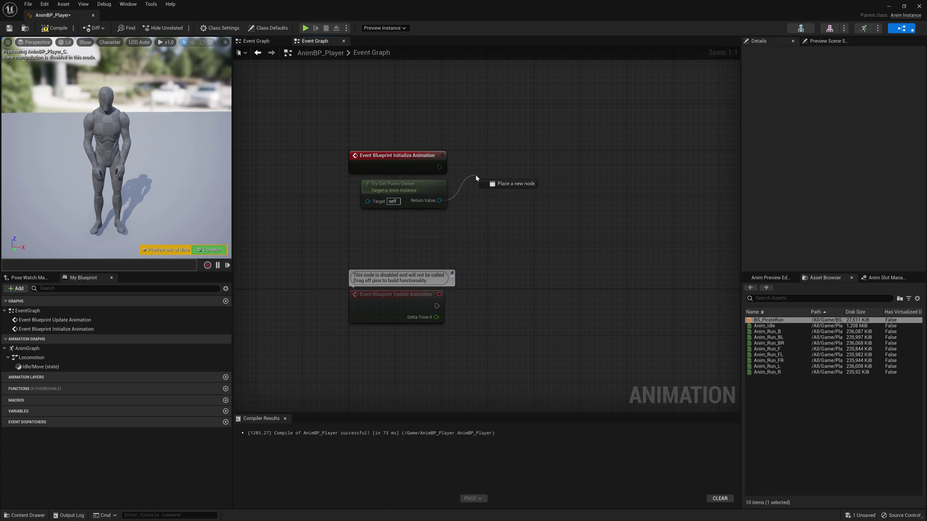
drag(477, 178, 476, 178)
text(is val)
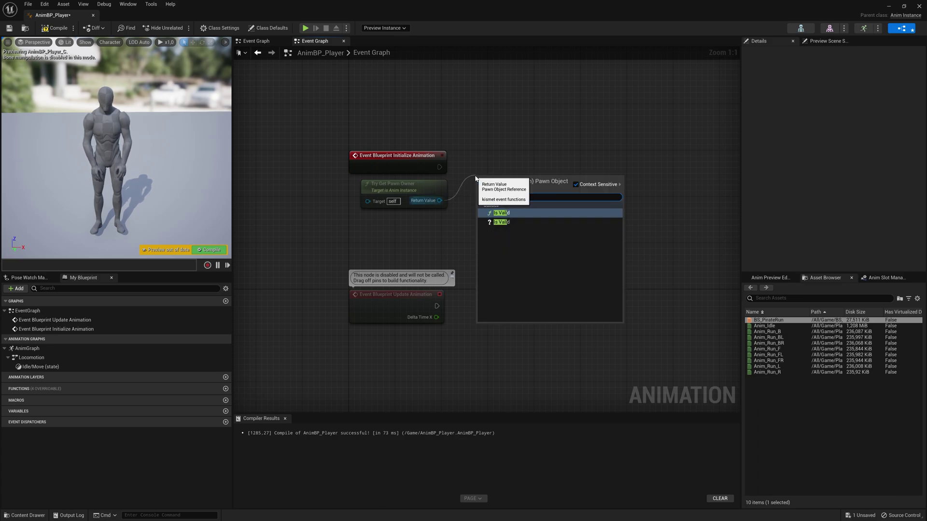
click(501, 222)
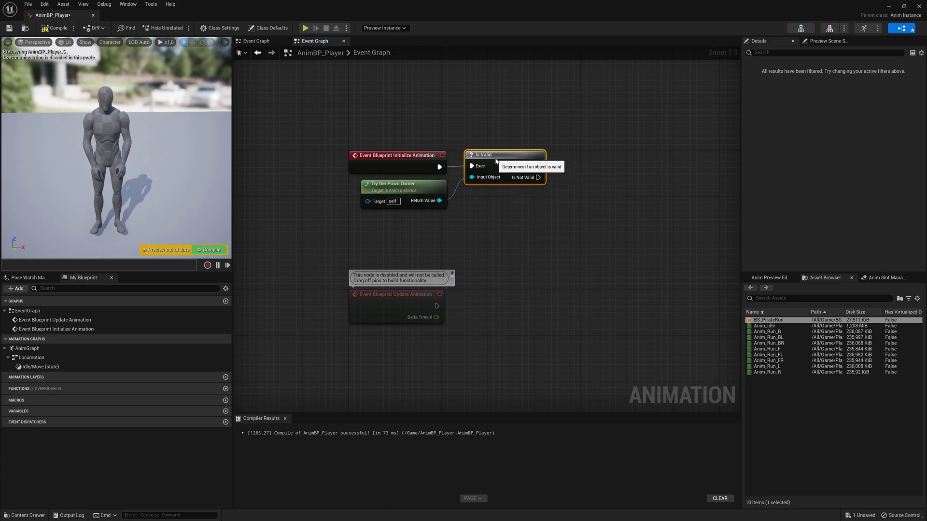
Straighten the execution connection between Event Blueprint Initialize Animation and the Is Valid node
right_drag(518, 130, 478, 130)
drag(277, 135, 502, 171)
key(q)
click(542, 195)
right_drag(445, 240, 468, 241)
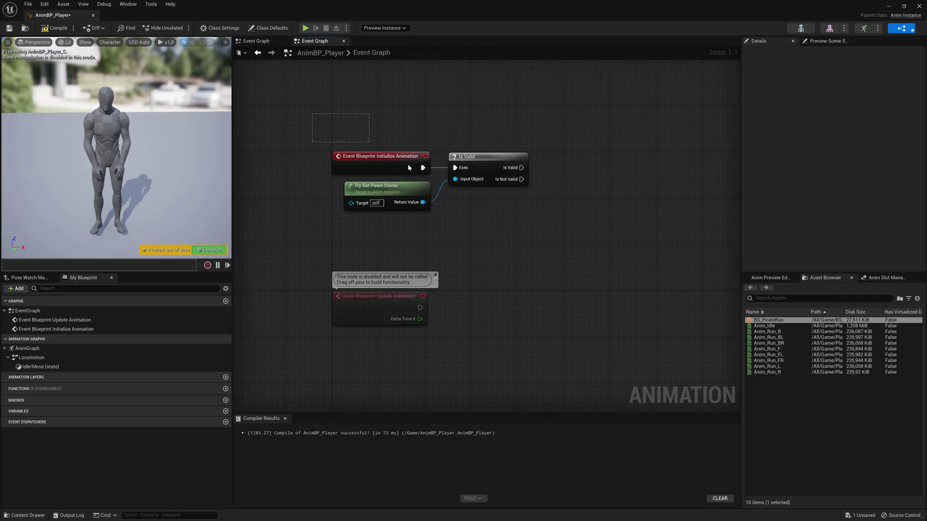
drag(408, 167, 543, 227)
drag(329, 222, 440, 180)
mouse_move(464, 214)
right_down()
mouse_move(446, 214)
mouse_move(450, 208)
right_up()
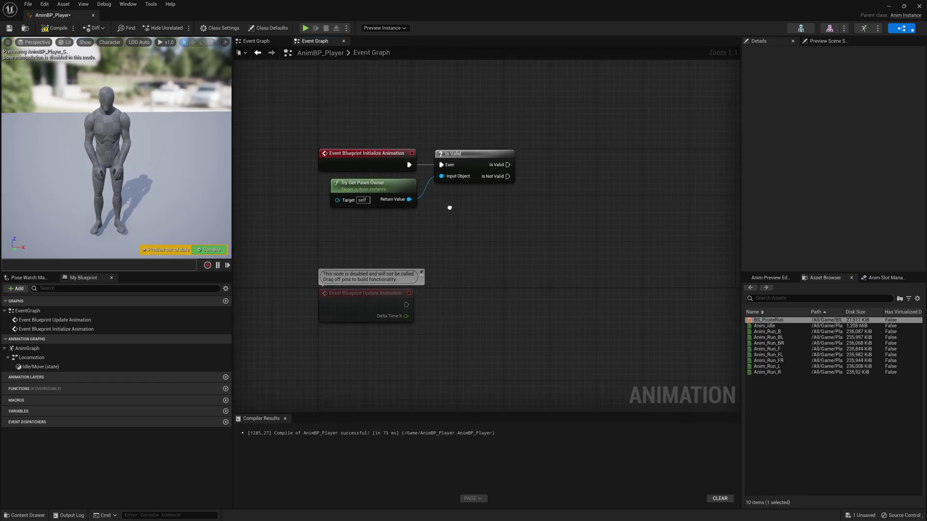
drag(322, 179, 343, 188)
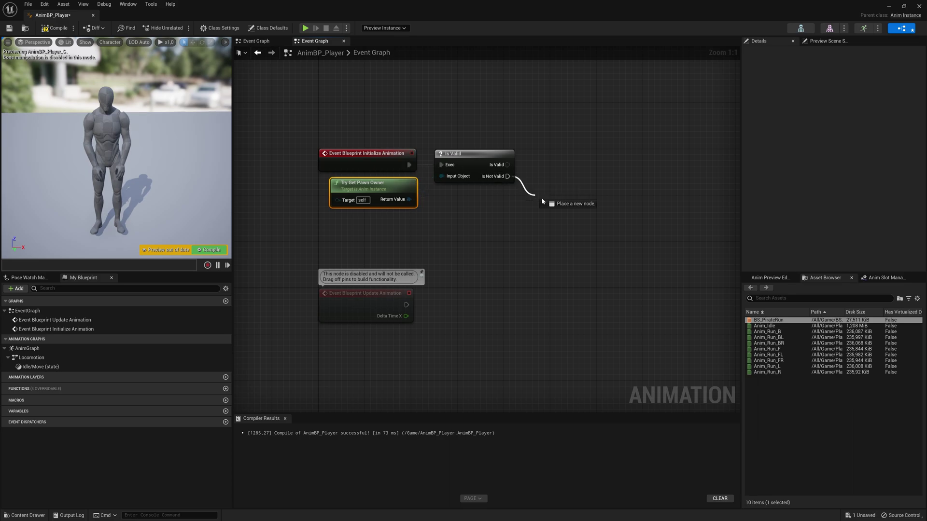
drag(529, 195, 529, 195)
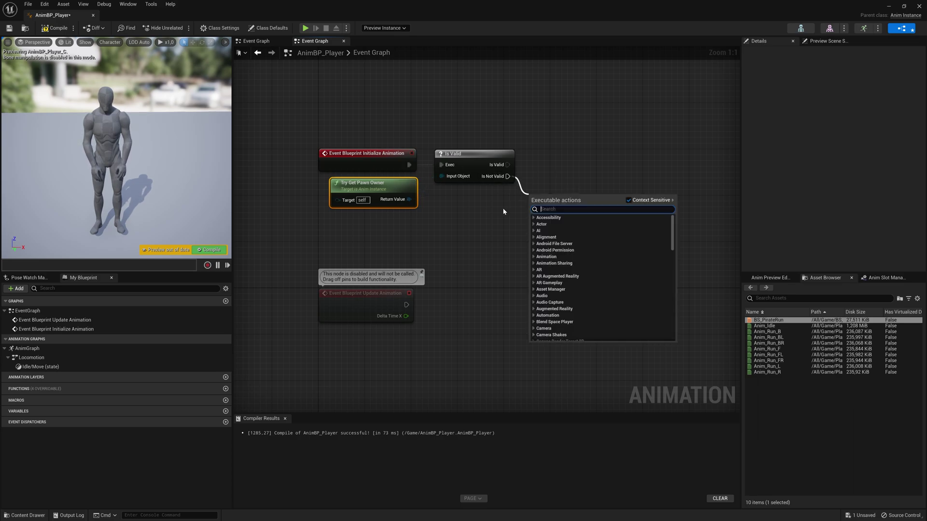
click(502, 208)
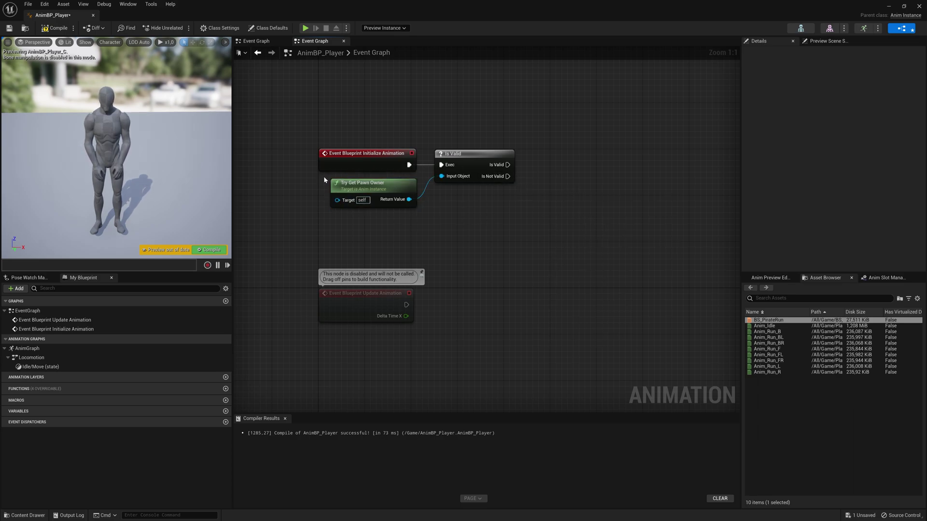
drag(324, 176, 430, 214)
click(512, 196)
drag(506, 168, 599, 164)
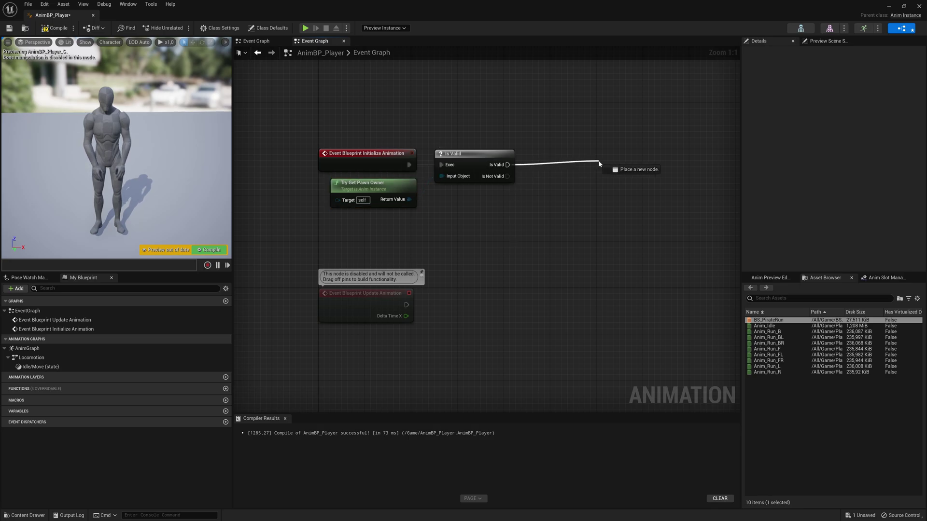
right_drag(488, 218, 466, 210)
drag(259, 230, 549, 352)
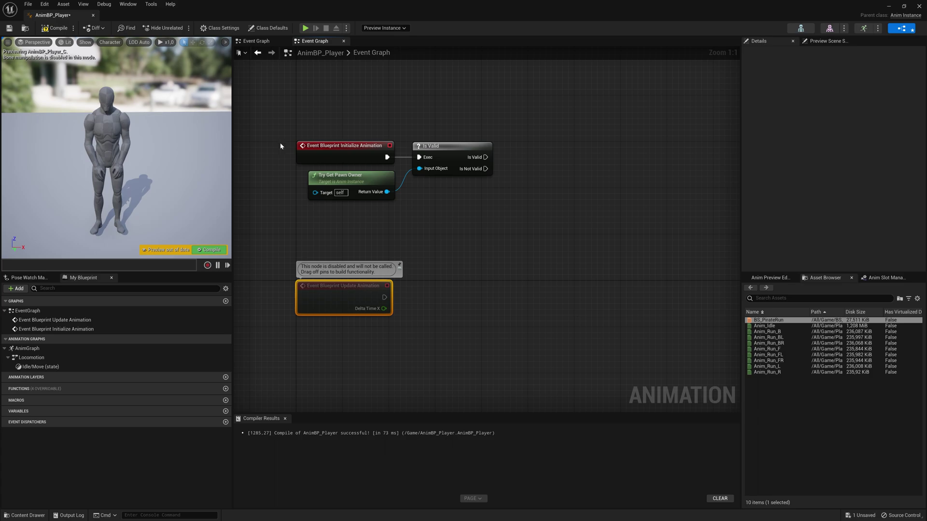
drag(280, 116, 539, 221)
click(525, 223)
right_drag(478, 213, 435, 195)
drag(279, 233, 627, 356)
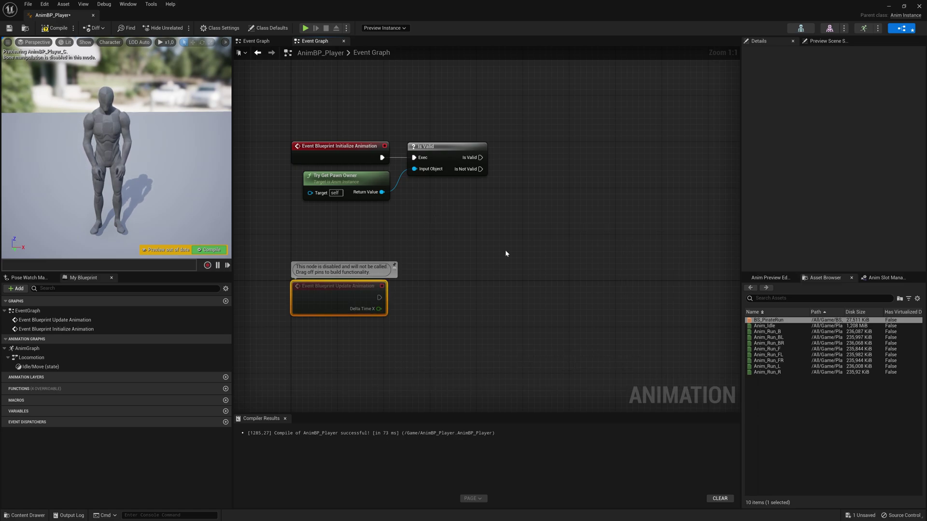
right_drag(426, 203, 407, 218)
right_drag(456, 254, 472, 256)
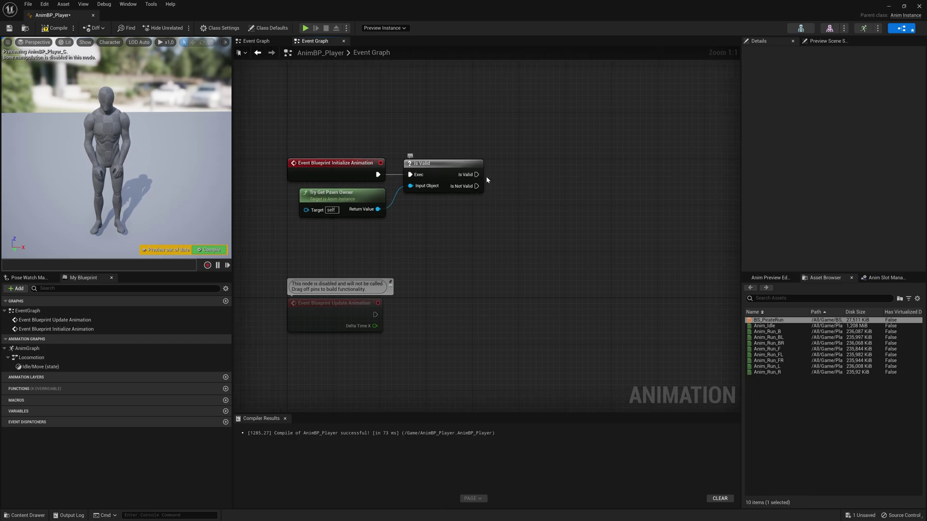
click(333, 201)
shift+click(427, 169)
click(416, 227)
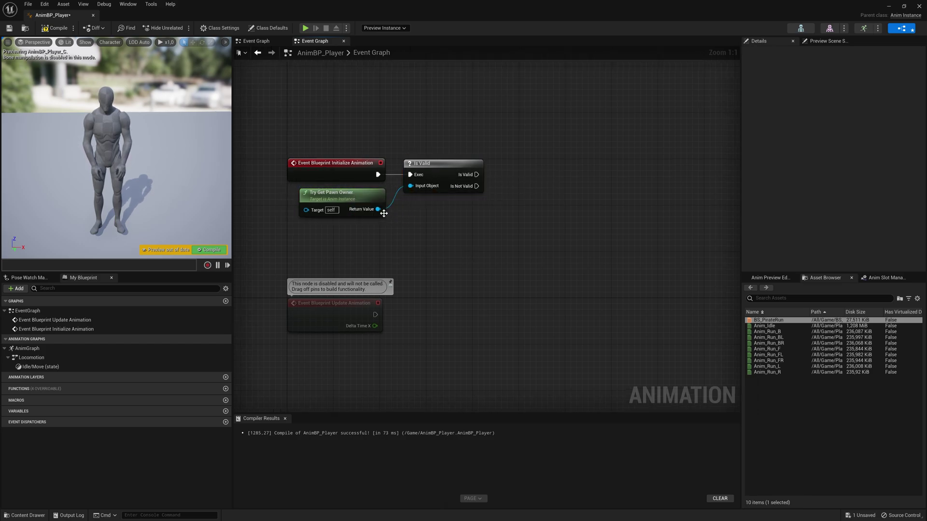
Promote the Return Value of Try Get Pawn Owner to a variable named PlayerPawn
right_click(379, 210)
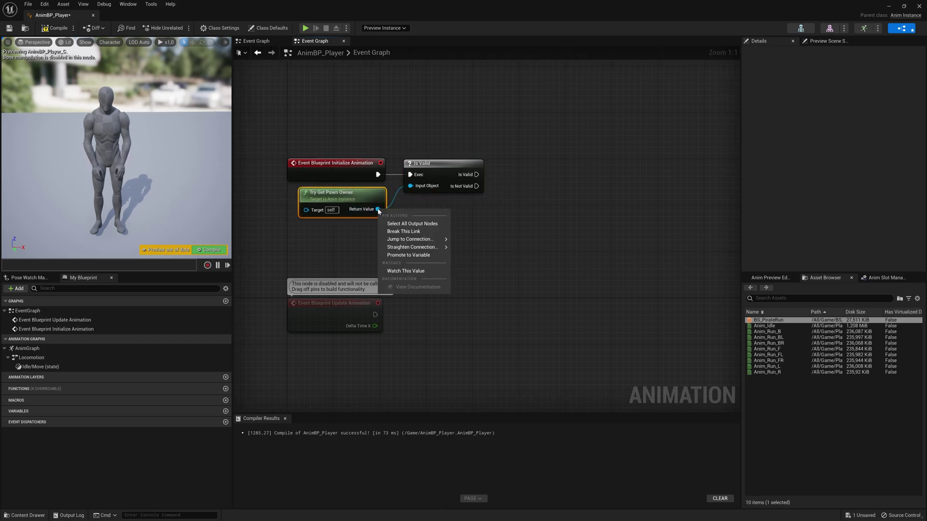
click(413, 254)
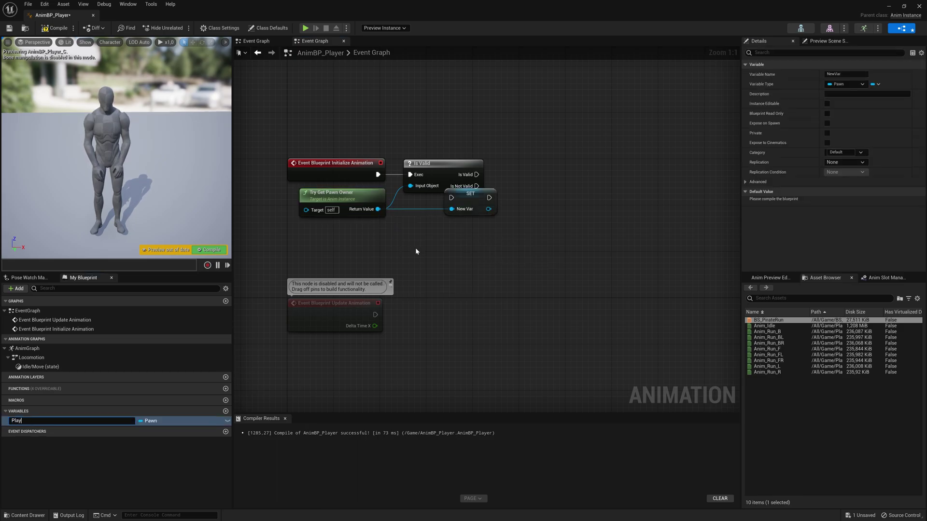
text(PlayerPawn)
key(Return)
Place the Set Player Pawn node beside the Is Valid macro and execute it from the Is Valid output
drag(469, 194, 531, 171)
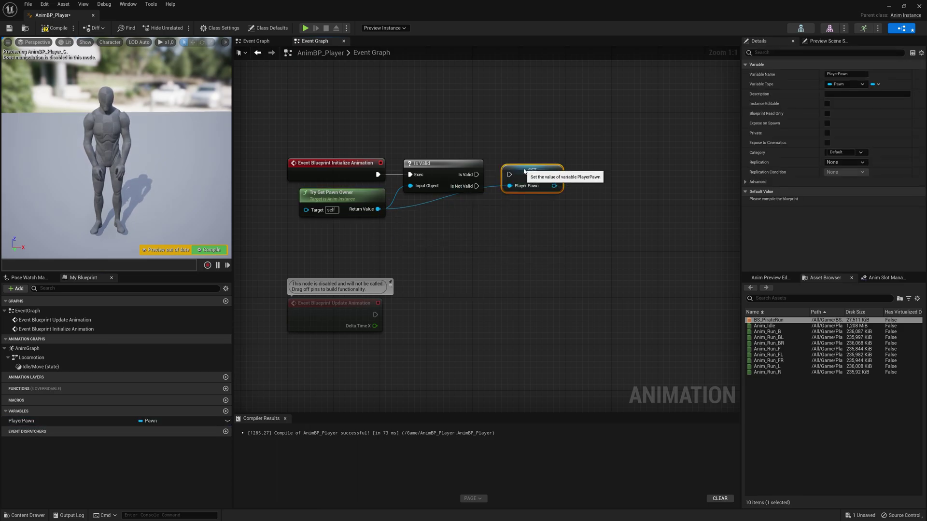
drag(475, 175, 529, 175)
click(494, 155)
click(554, 198)
right_drag(529, 203, 445, 208)
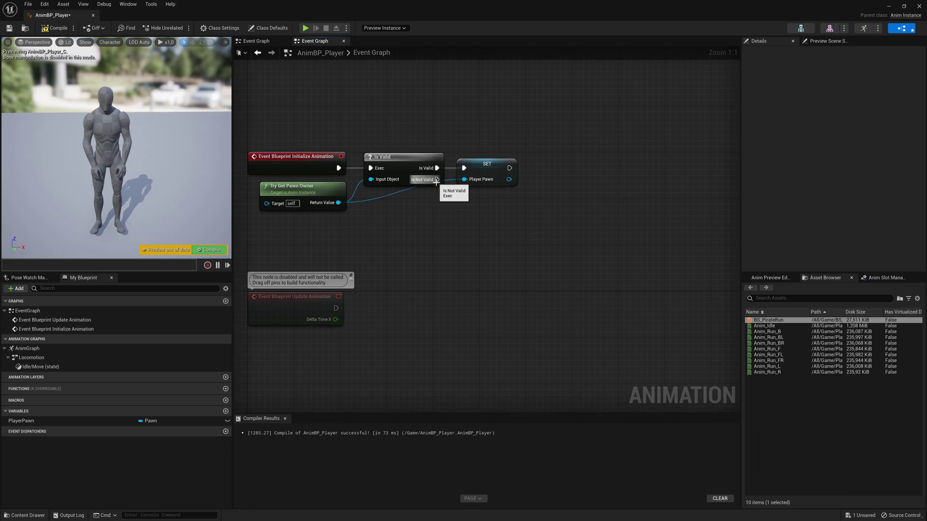
Add a Delay node executed from the macro's Is Not Valid output and set its Duration to 0,5
drag(436, 179, 453, 209)
text(delay)
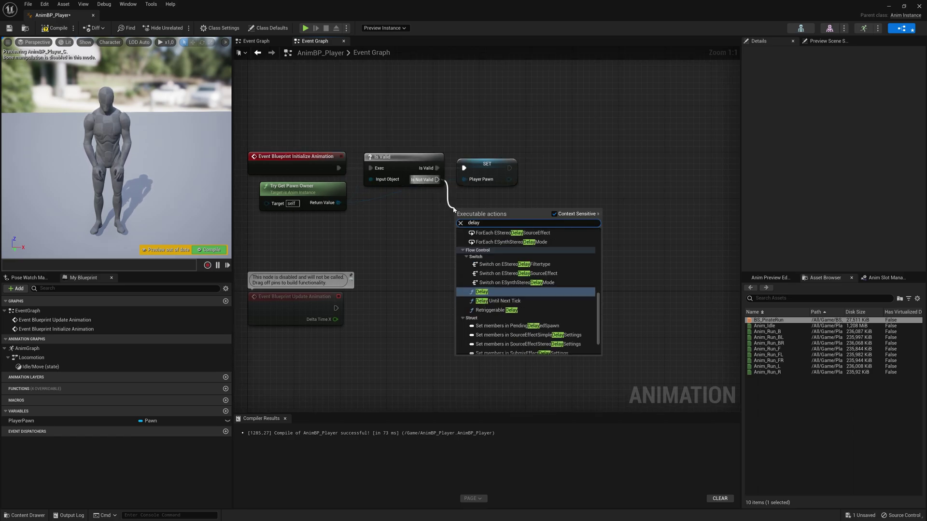
click(482, 292)
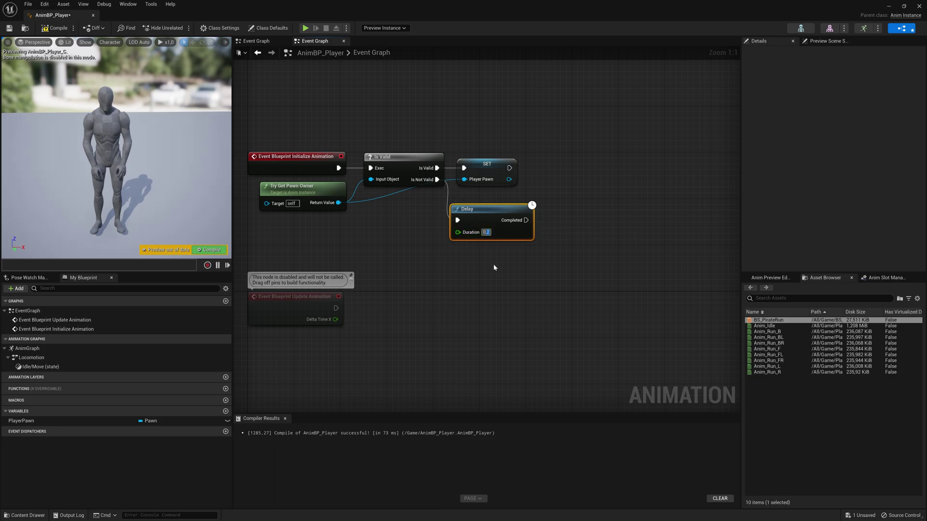
click(496, 289)
right_drag(494, 256, 505, 277)
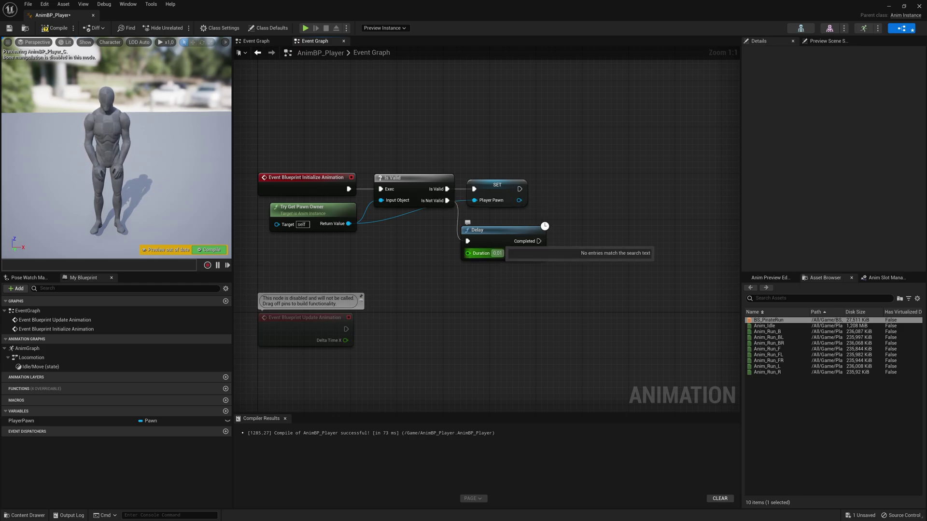
right_drag(504, 277, 499, 266)
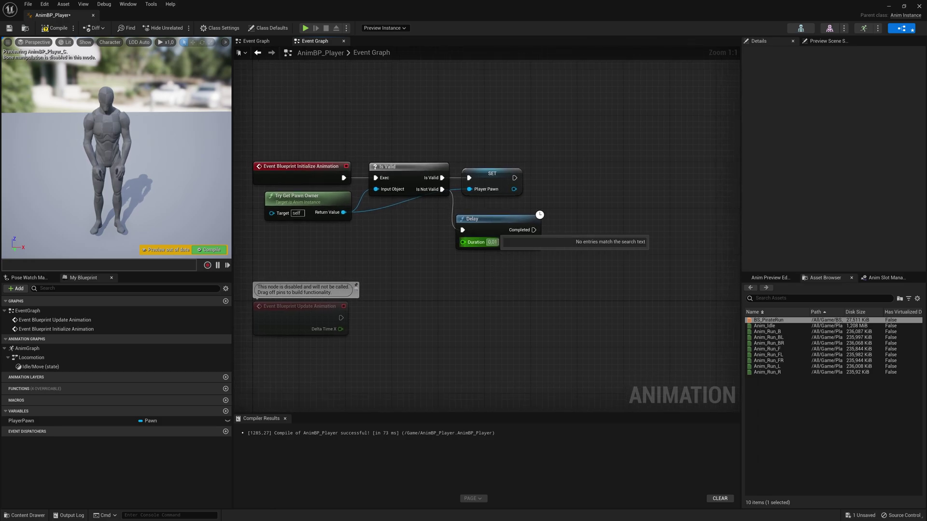
text(0,5)
key(Return)
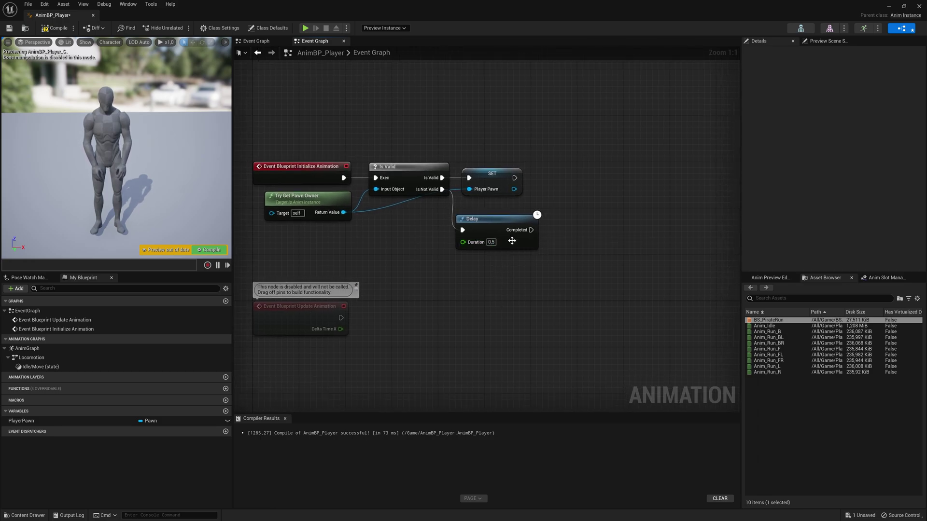
Move the Delay node above the Is Valid macro and loop its Completed output back into the macro's Exec input
drag(502, 222, 413, 132)
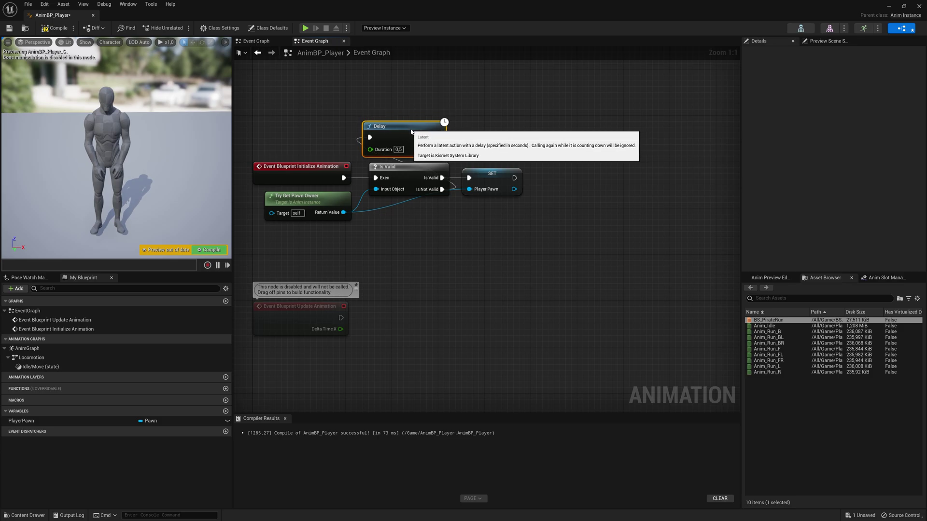
drag(444, 137, 376, 177)
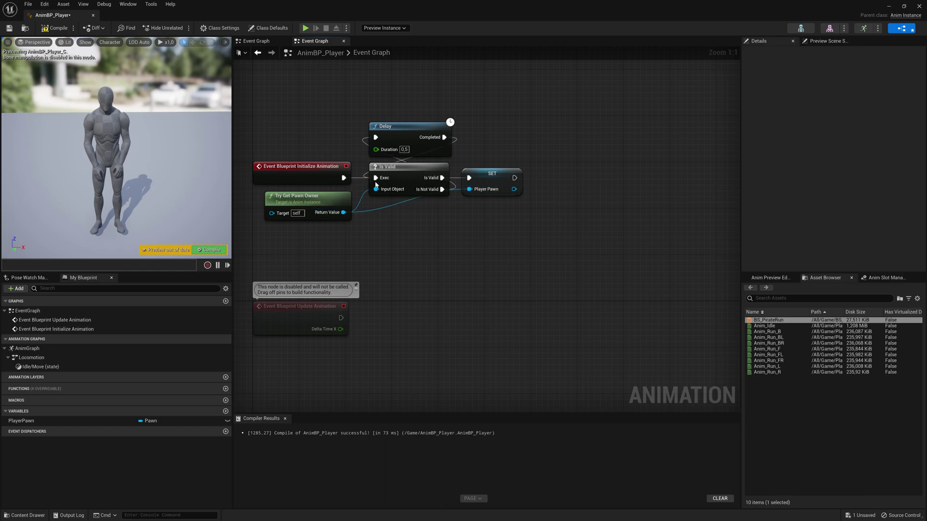
Add a PlayerPawn getter, convert it to a validated Get, and execute it from Event Blueprint Update Animation
right_drag(423, 256, 487, 224)
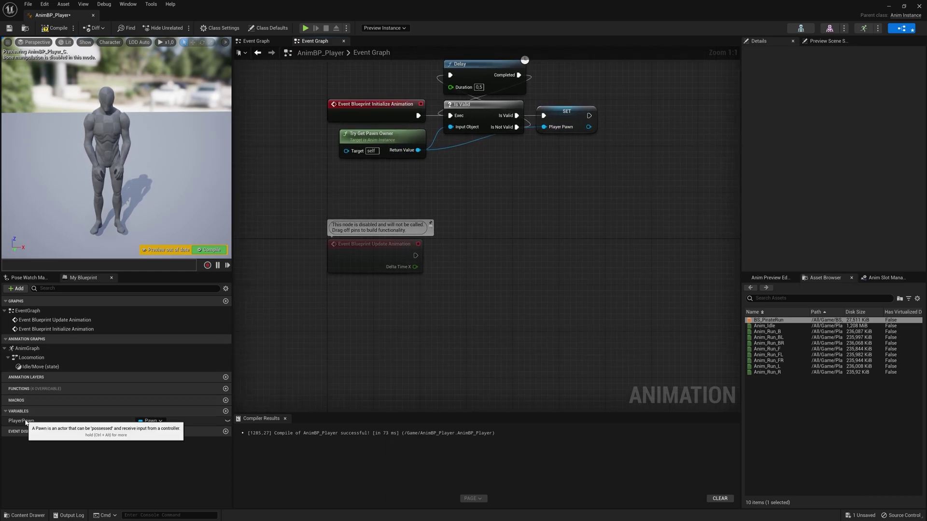
ctrl+drag(25, 421, 409, 295)
right_click(407, 295)
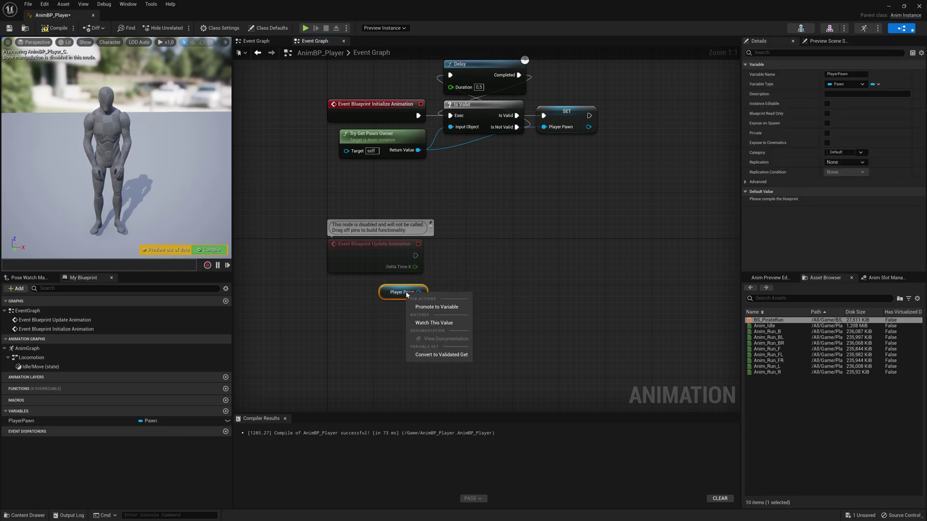
click(432, 355)
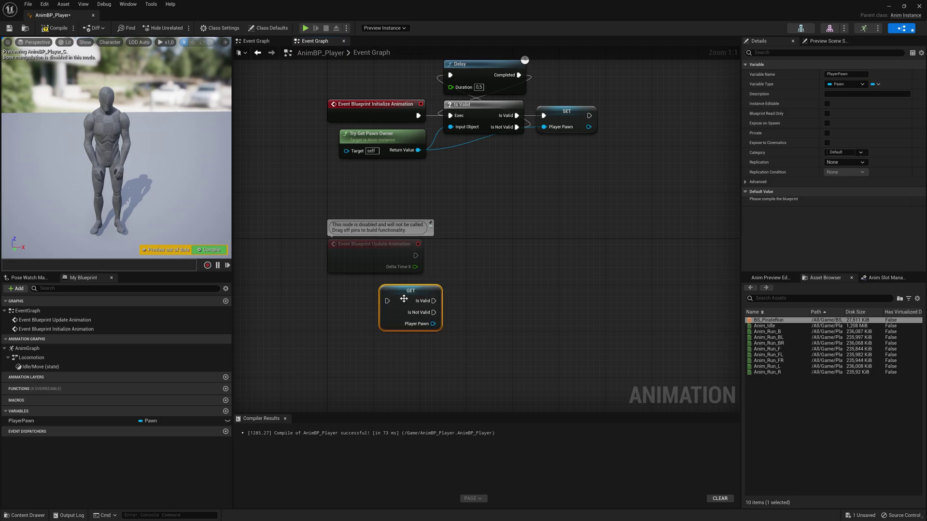
drag(414, 290, 415, 256)
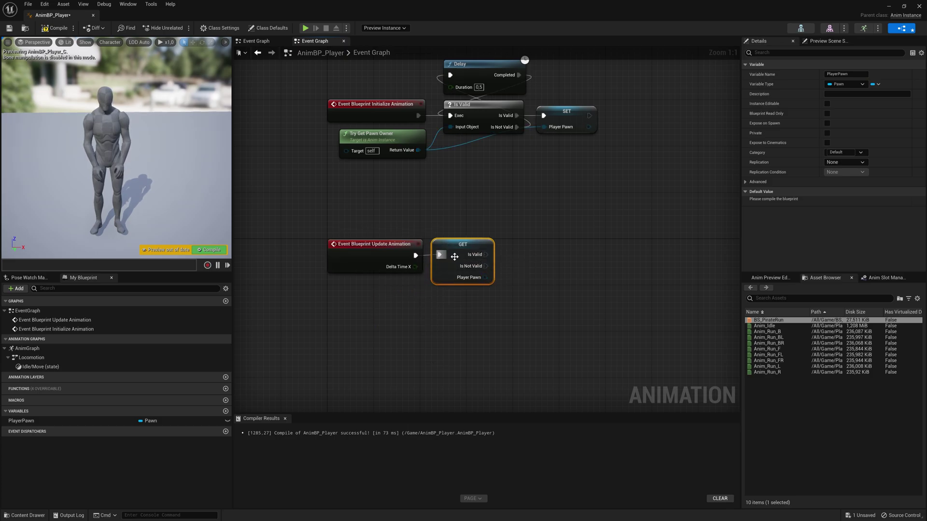
Add a Get Velocity node with its Target connected to the Player Pawn output of the validated Get
drag(485, 255, 560, 255)
click(543, 247)
right_drag(531, 241, 488, 212)
drag(442, 247, 467, 261)
text(get veloc)
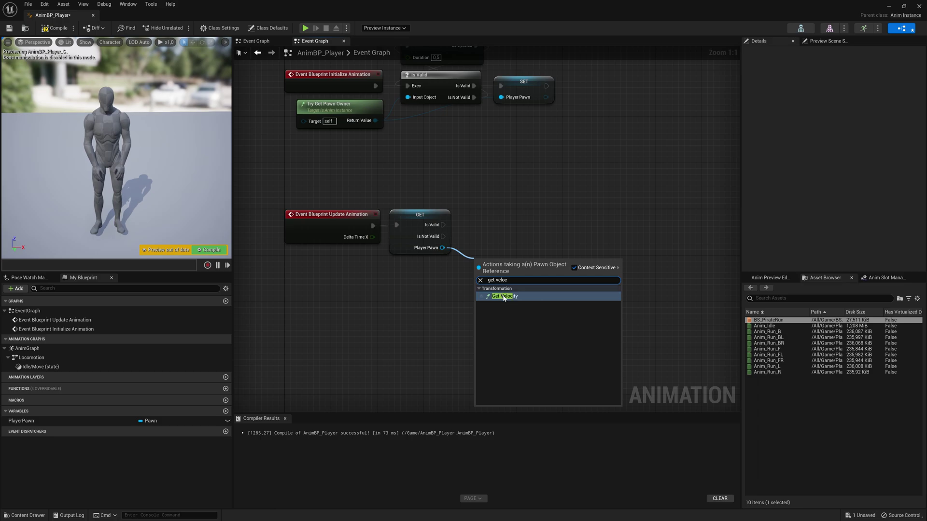
key(Return)
click(450, 218)
right_drag(451, 218, 437, 193)
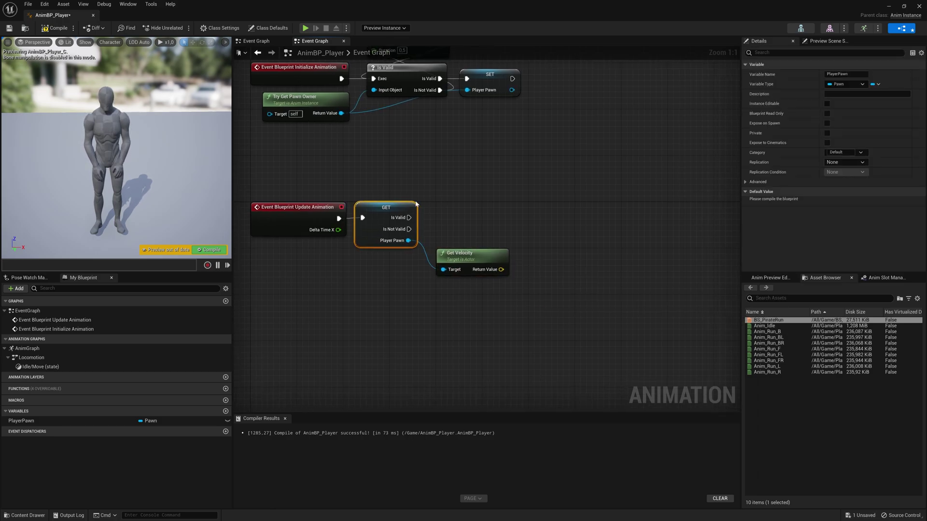
Examine the MovementDirection and MovementSpeed inputs of BS_PirateRun in the Idle/Move state against the Get Velocity output in the Event Graph
double_click(38, 368)
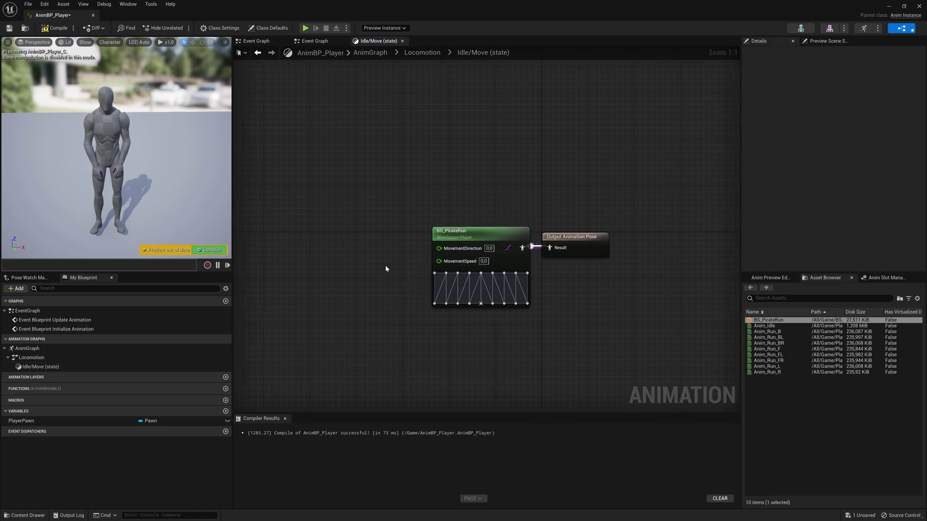
drag(439, 248, 354, 220)
click(345, 206)
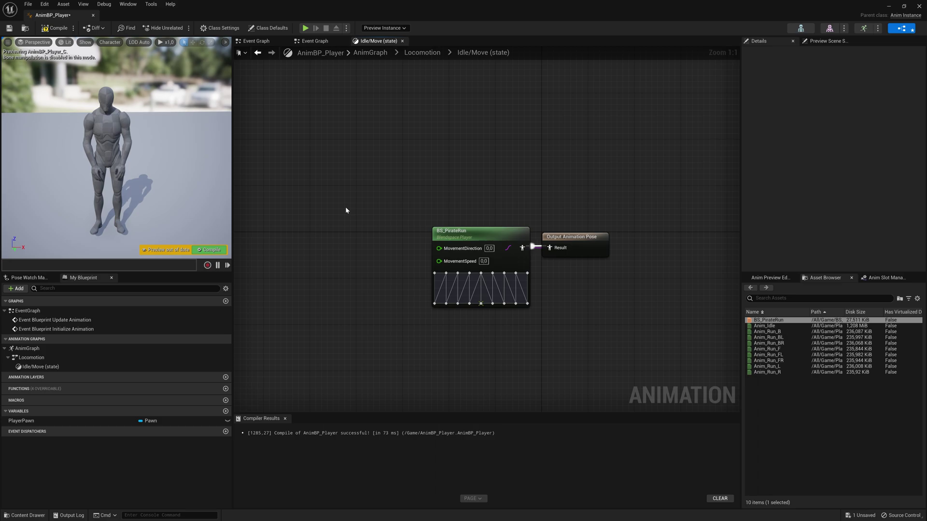
click(313, 42)
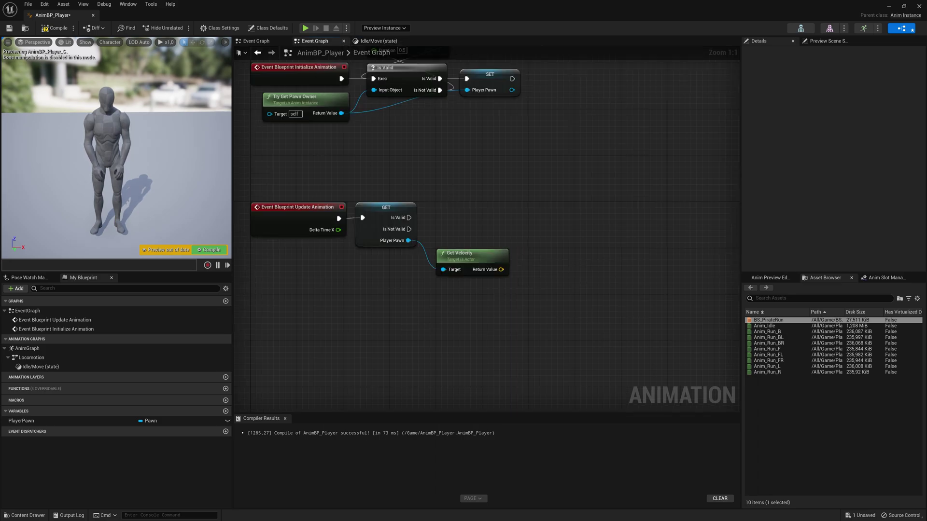
right_drag(468, 253, 453, 247)
drag(453, 247, 447, 241)
click(445, 212)
right_drag(446, 215, 421, 204)
right_drag(473, 272, 442, 261)
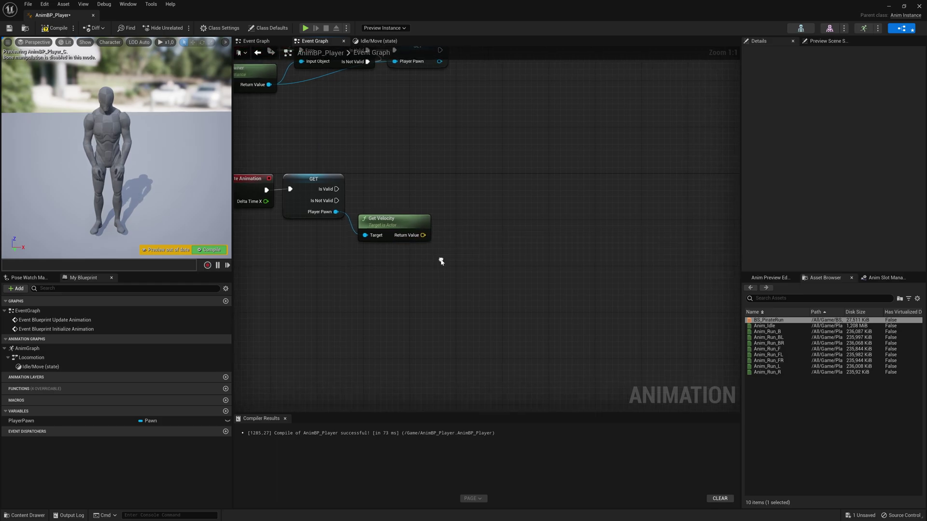
drag(423, 236, 462, 230)
click(440, 223)
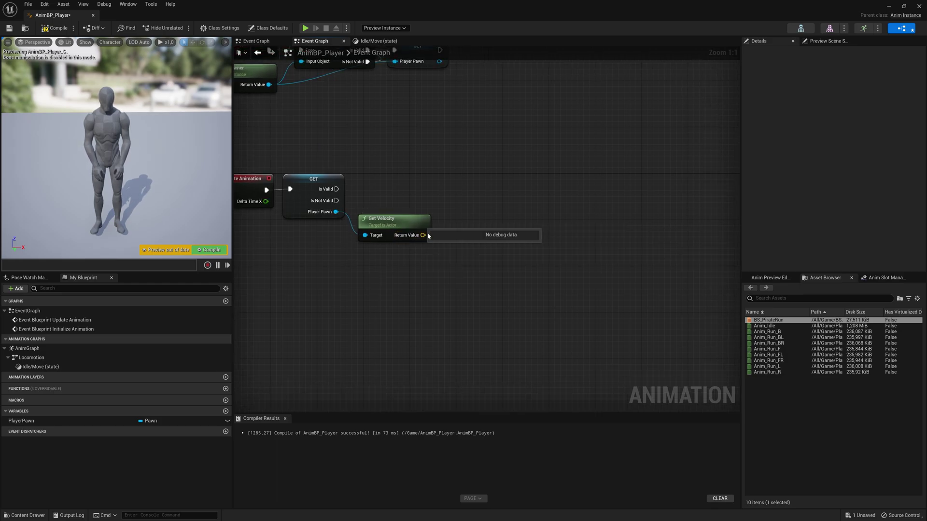
click(391, 42)
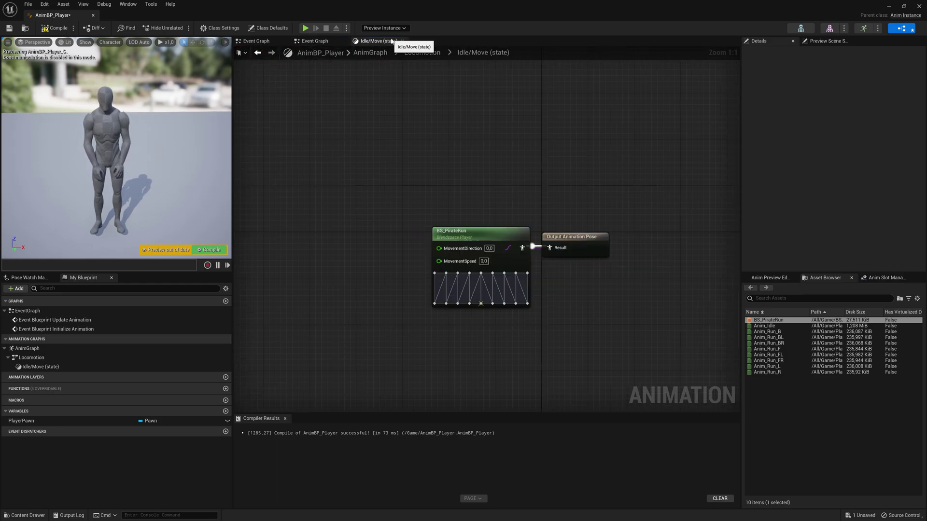
drag(438, 262, 364, 288)
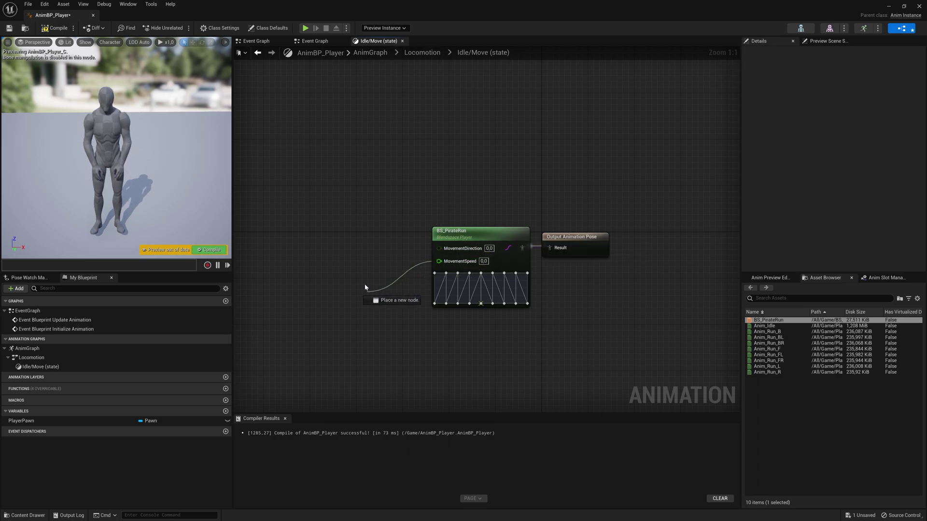
key(Escape)
click(326, 43)
Add a Vector Length node in the Event Graph fed by the Return Value of Get Velocity
right_drag(385, 185, 404, 190)
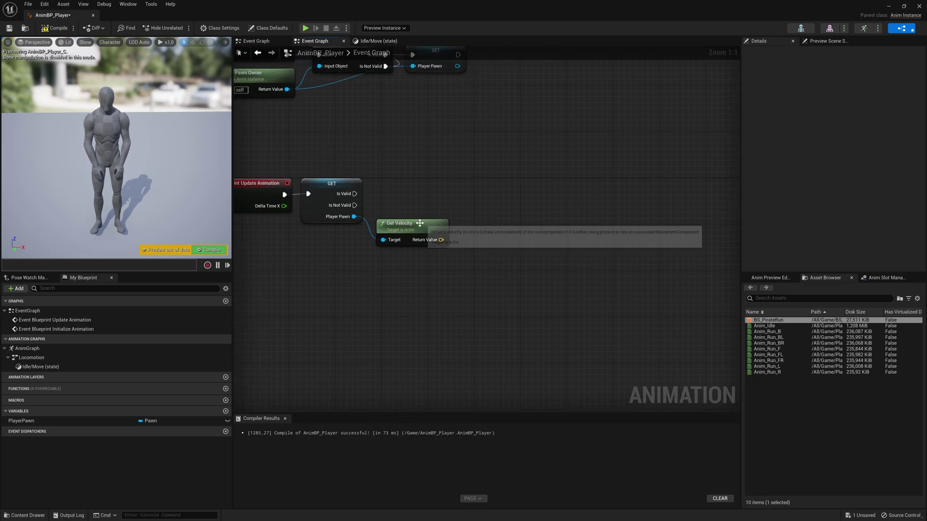
drag(439, 240, 469, 240)
text(vect)
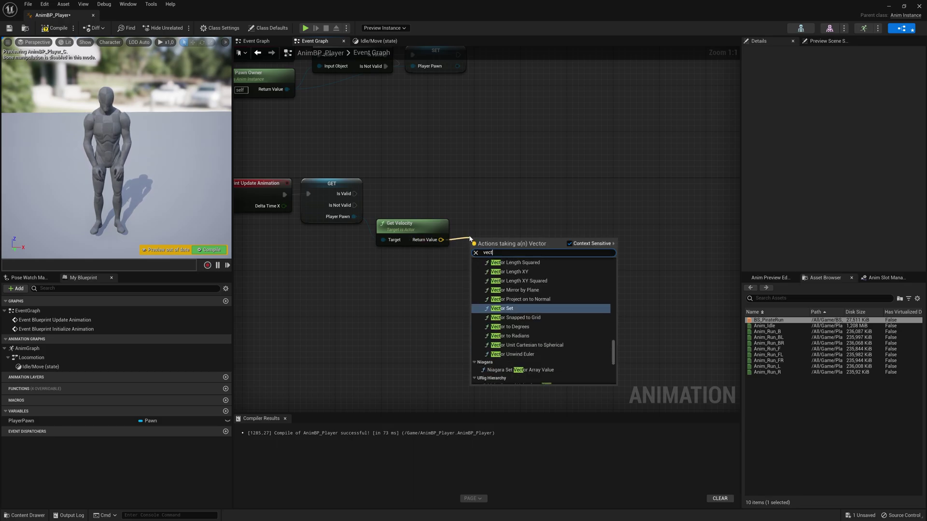
text(or length)
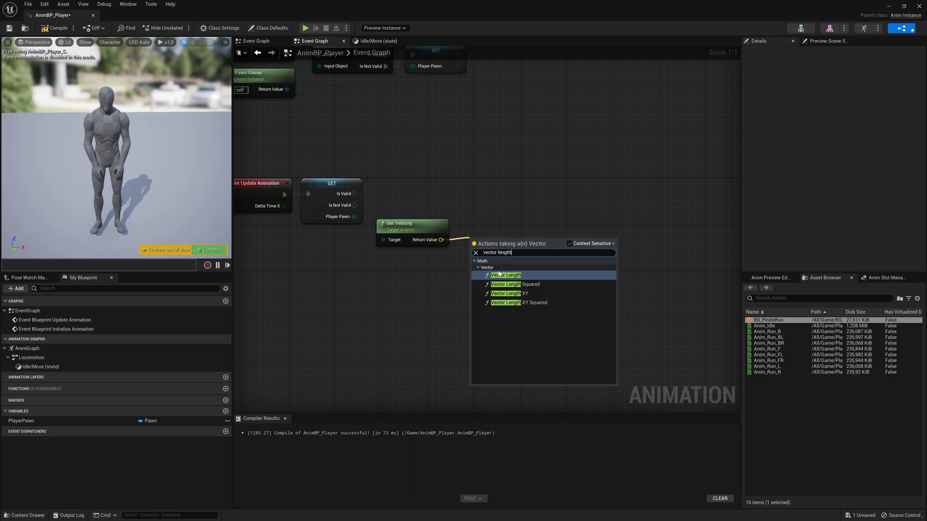
key(Return)
click(531, 228)
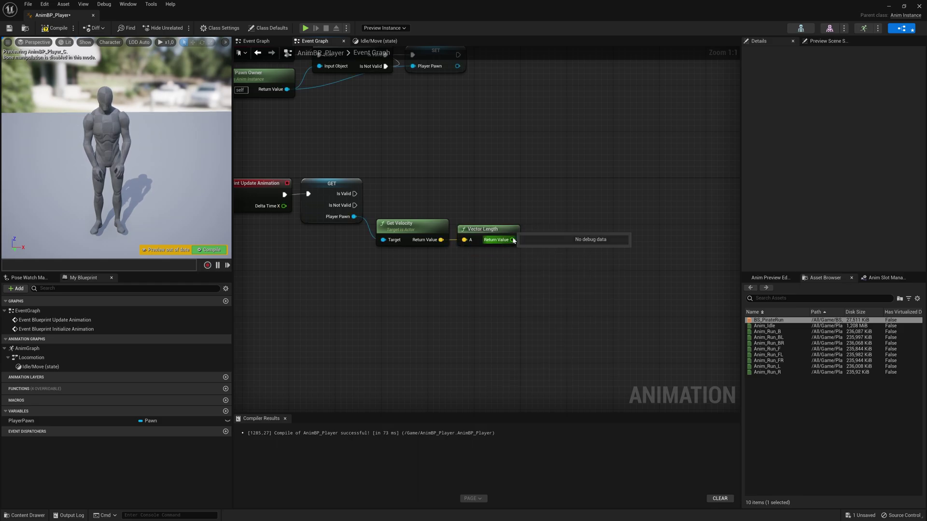
Promote the Vector Length result to a variable named MovementSpeed and execute its Set node from the validated Get's Is Valid output
right_click(511, 239)
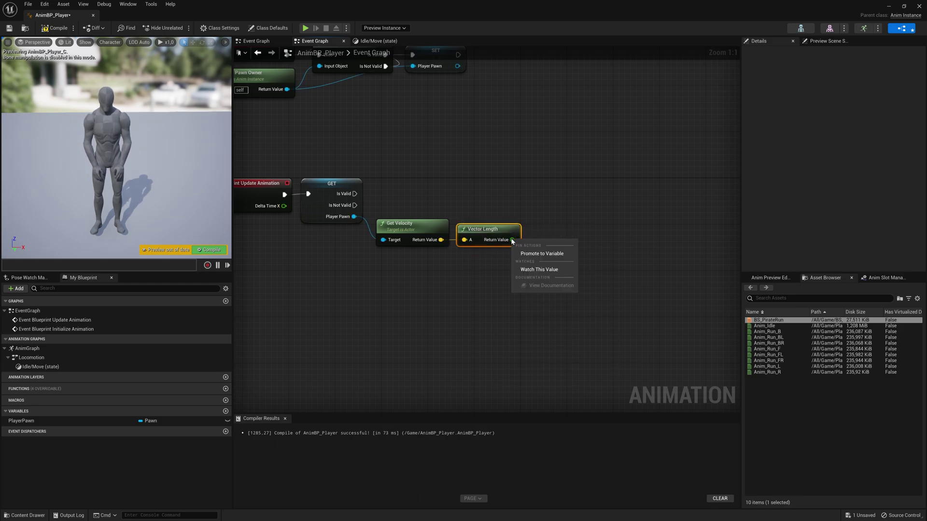
click(534, 251)
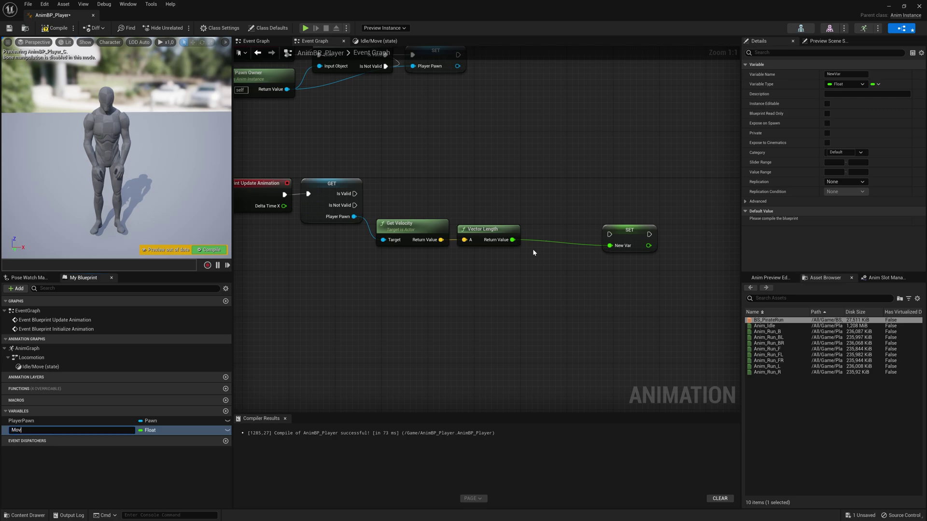
text(MovementSpeed)
key(Return)
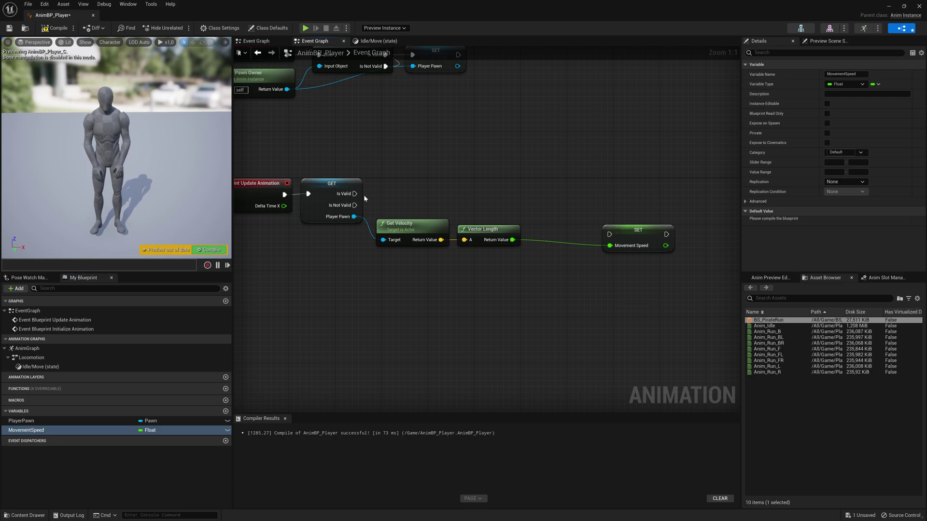
drag(355, 194, 581, 199)
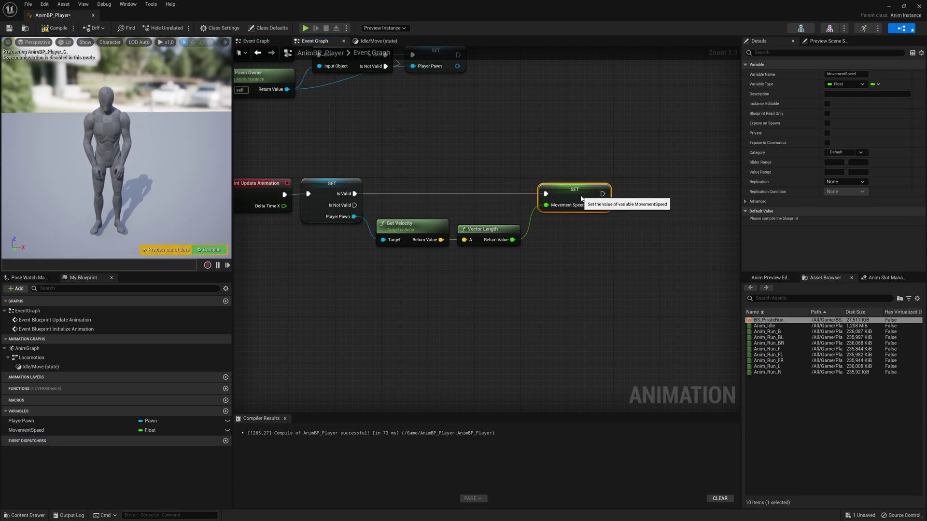
click(568, 170)
Add a Calculate Direction node with its Velocity input fed by the Return Value of Get Velocity
right_drag(521, 278, 456, 265)
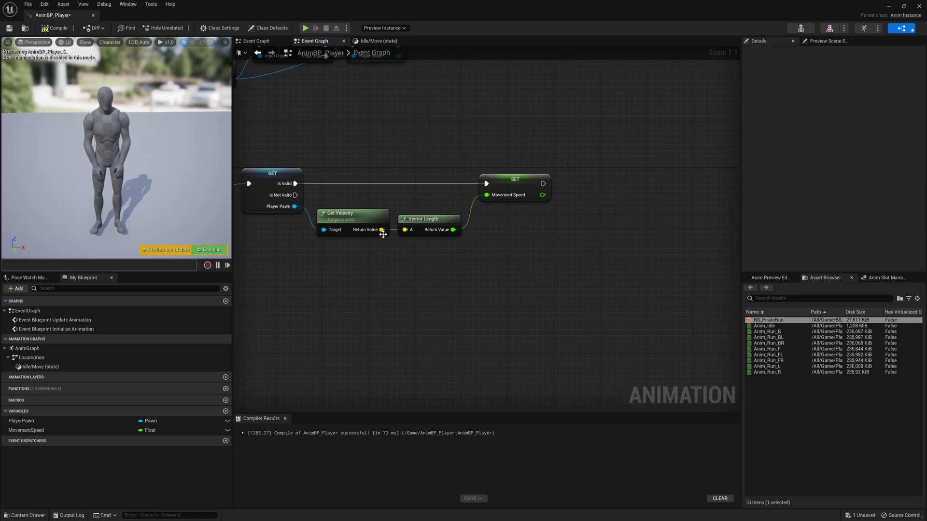
drag(382, 230, 405, 259)
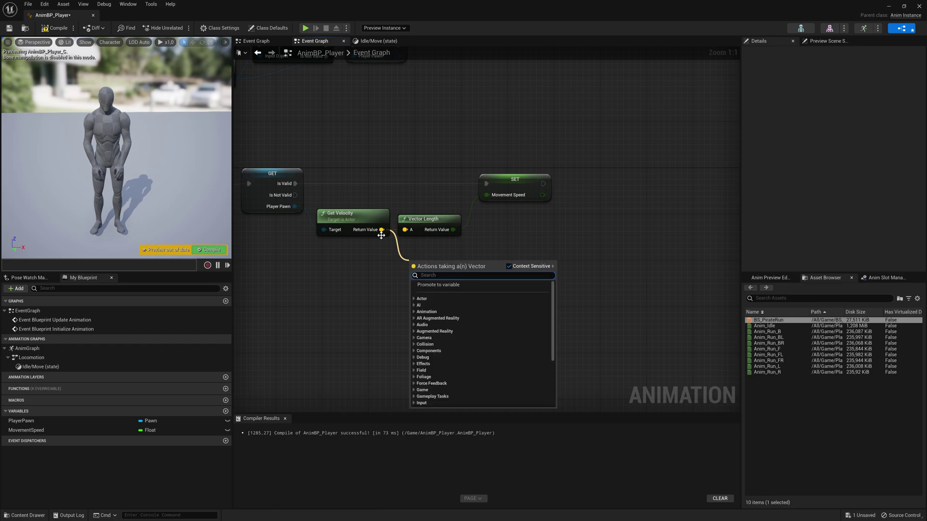
text(calculat)
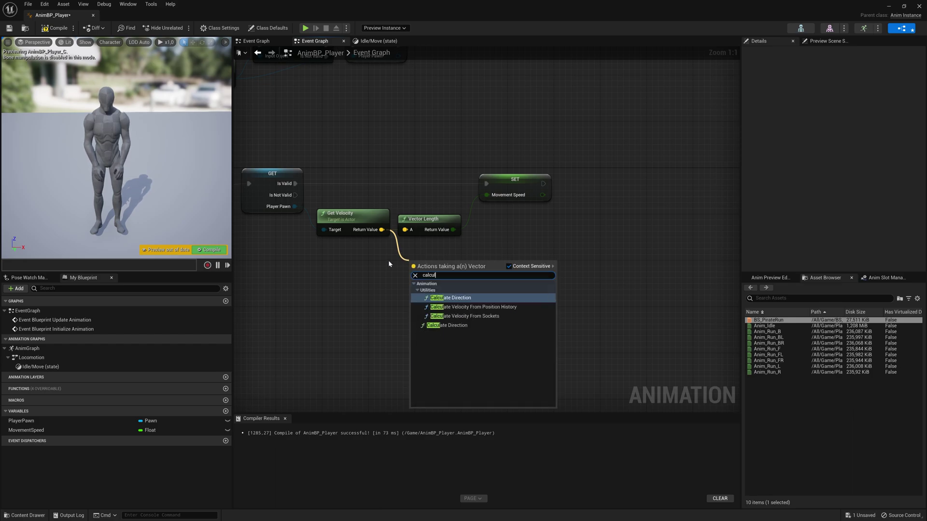
click(461, 298)
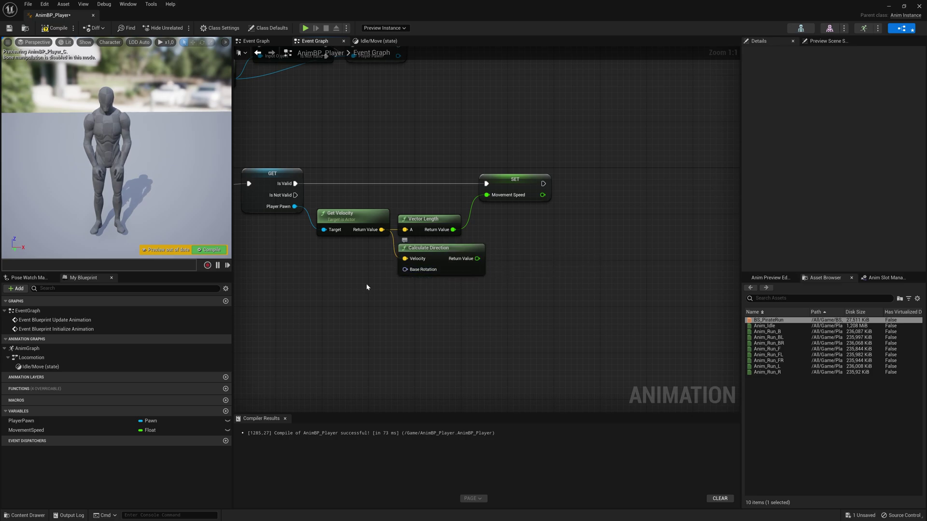
Add a Get Actor Rotation node targeting Player Pawn and connect its Return Value to Calculate Direction's Base Rotation
right_drag(305, 221, 390, 212)
drag(380, 198, 390, 244)
text(get actor rotati)
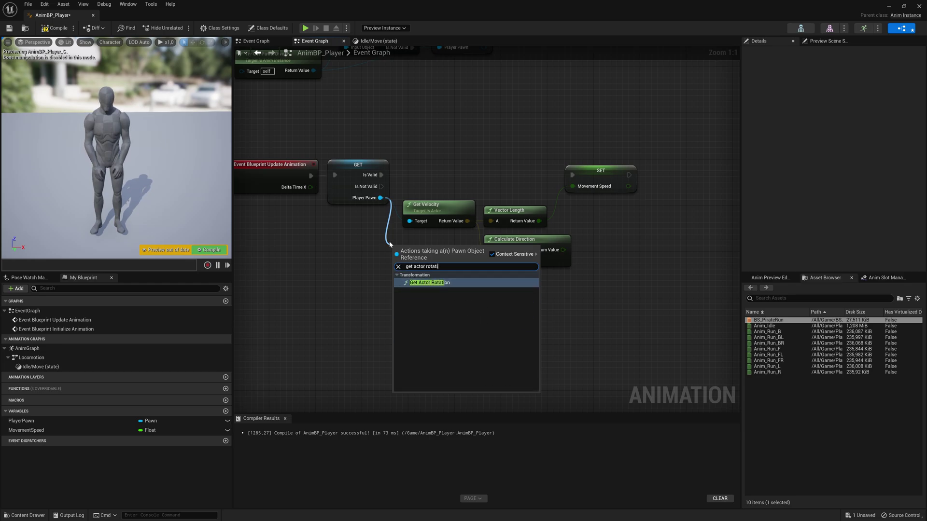
click(446, 283)
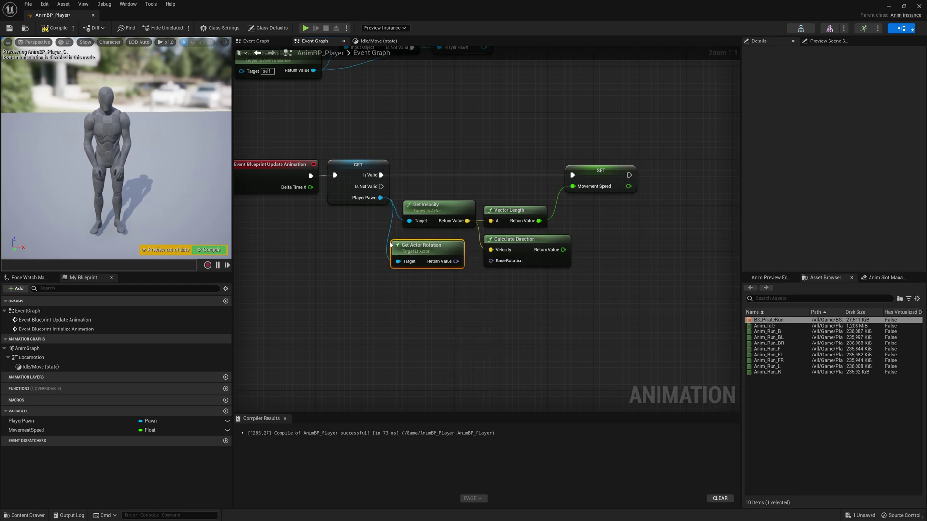
drag(456, 261, 491, 260)
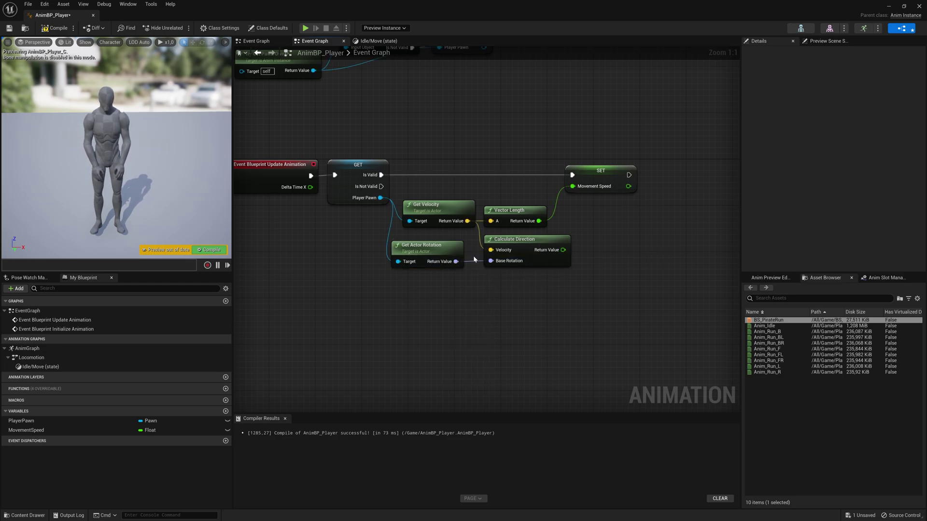
Promote Calculate Direction's Return Value to a variable named MovementDirection and execute its Set node after the Movement Speed Set
right_drag(544, 290, 472, 295)
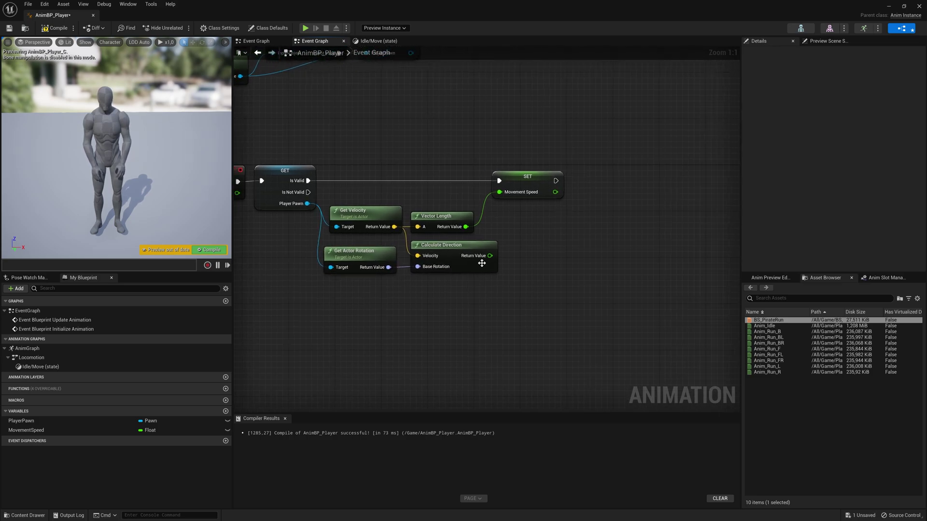
click(483, 263)
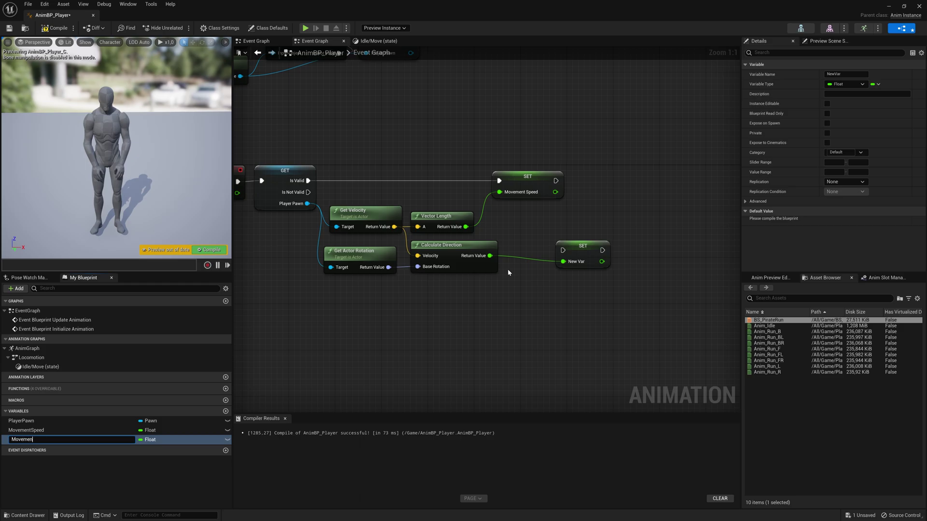
text(ion)
key(Return)
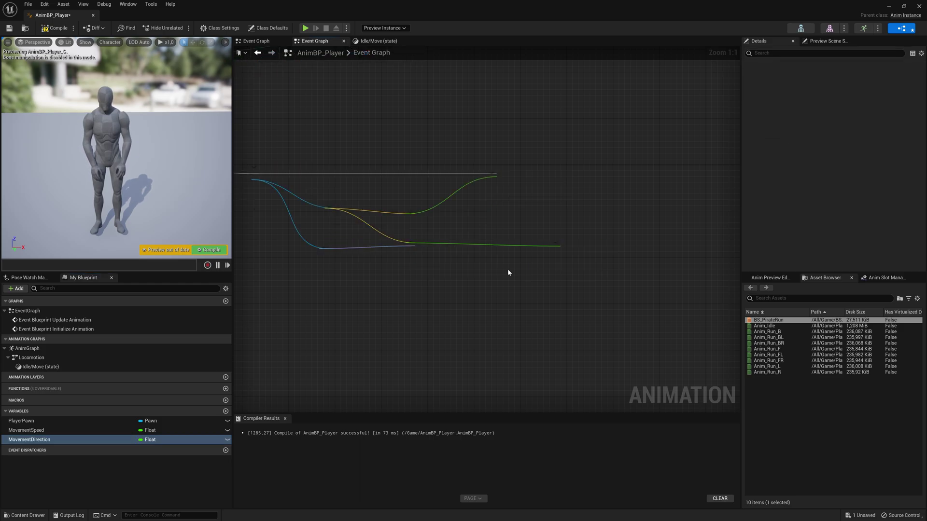
drag(581, 244, 580, 181)
click(571, 249)
right_drag(571, 248, 632, 246)
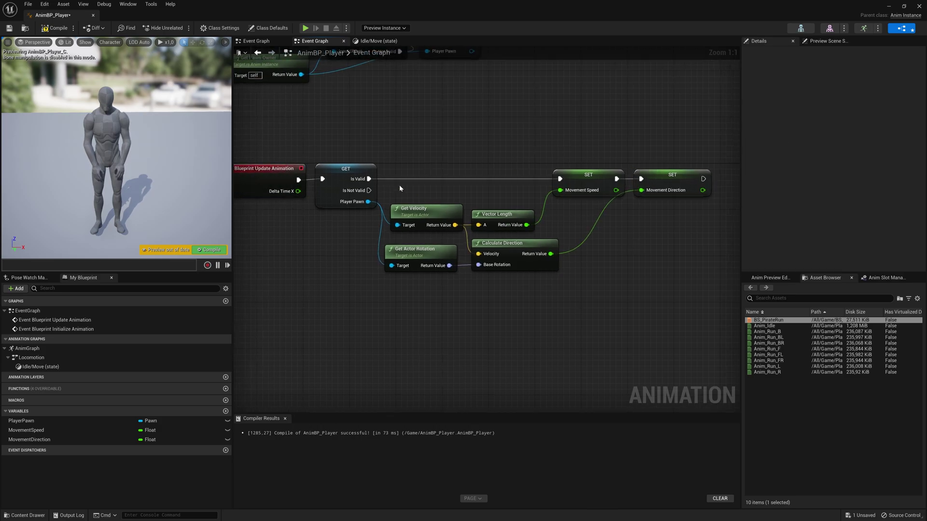
drag(400, 189, 498, 216)
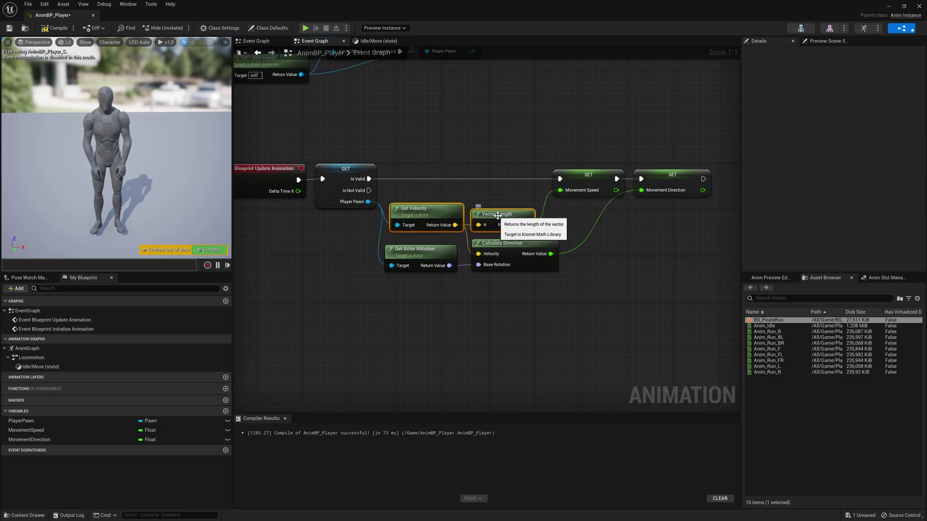
click(447, 324)
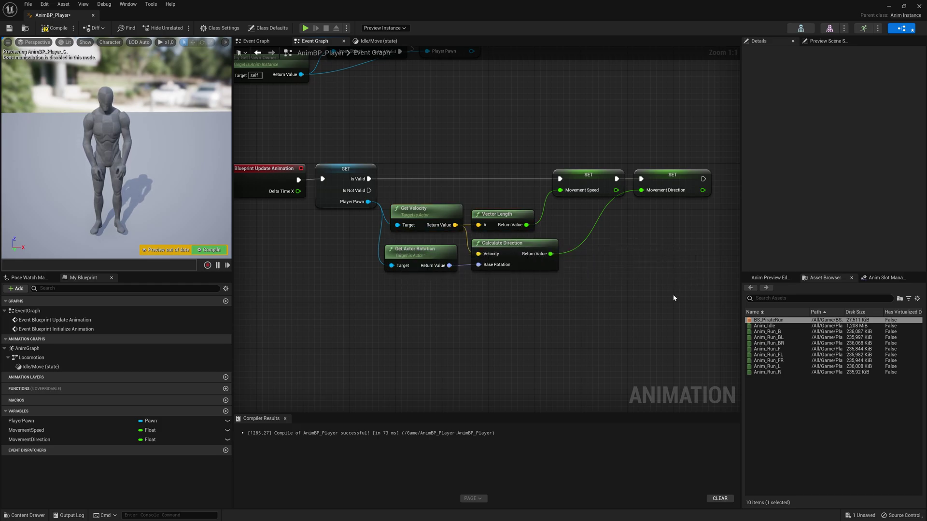
right_drag(674, 298, 591, 304)
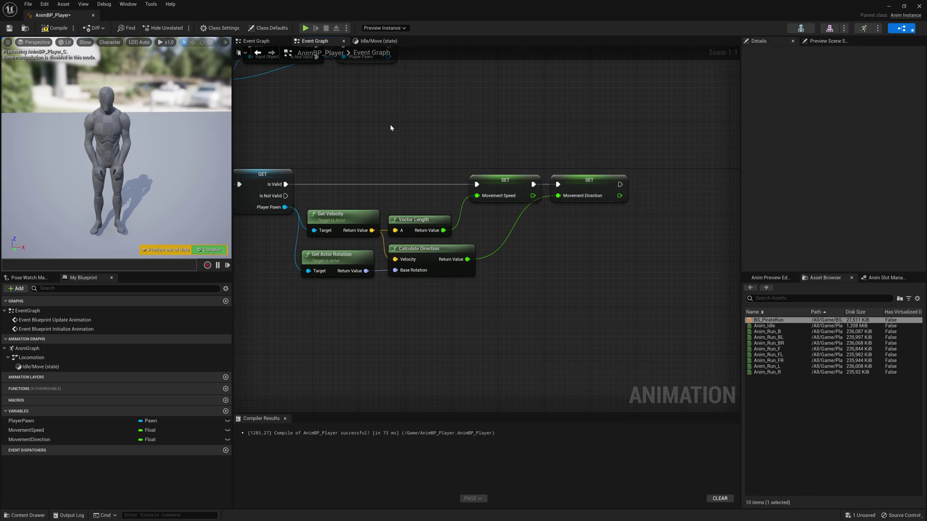
Open the Idle/Move state inside the AnimGraph's Locomotion state machine
click(44, 367)
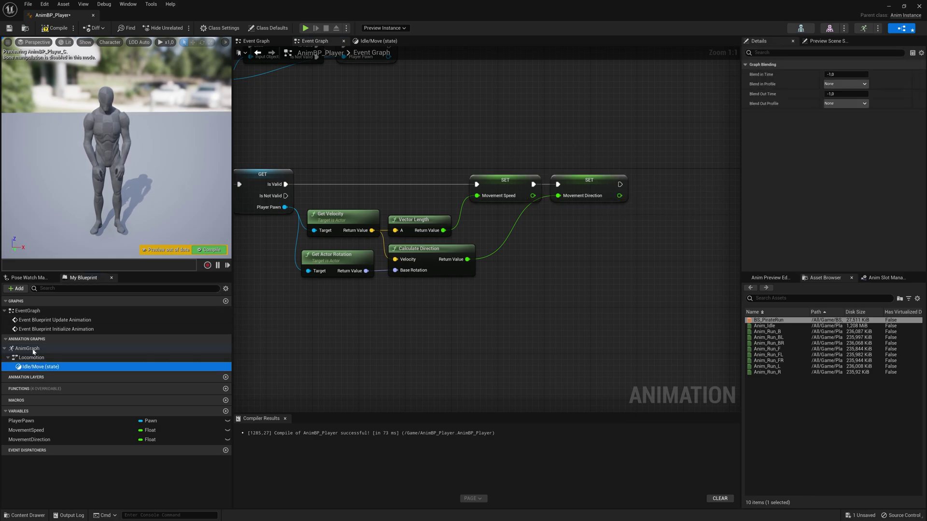
double_click(165, 346)
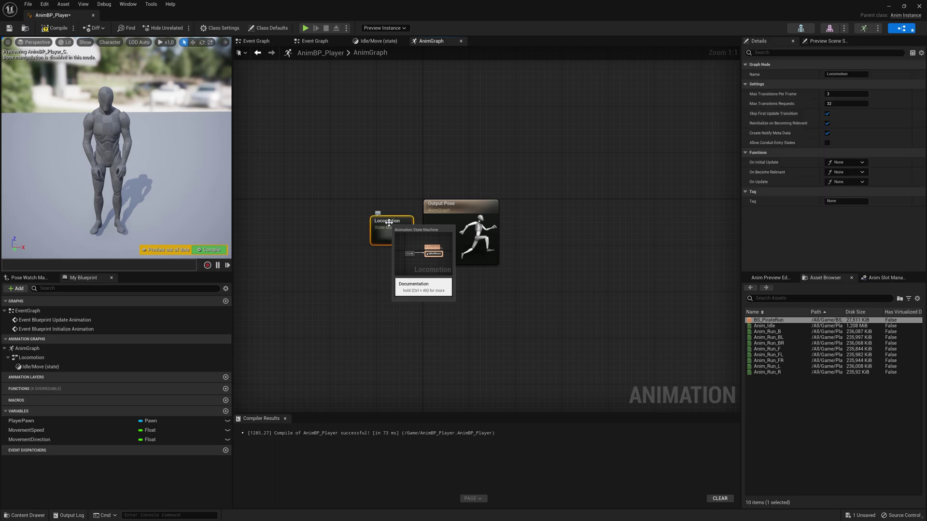
double_click(404, 229)
right_drag(482, 241, 391, 224)
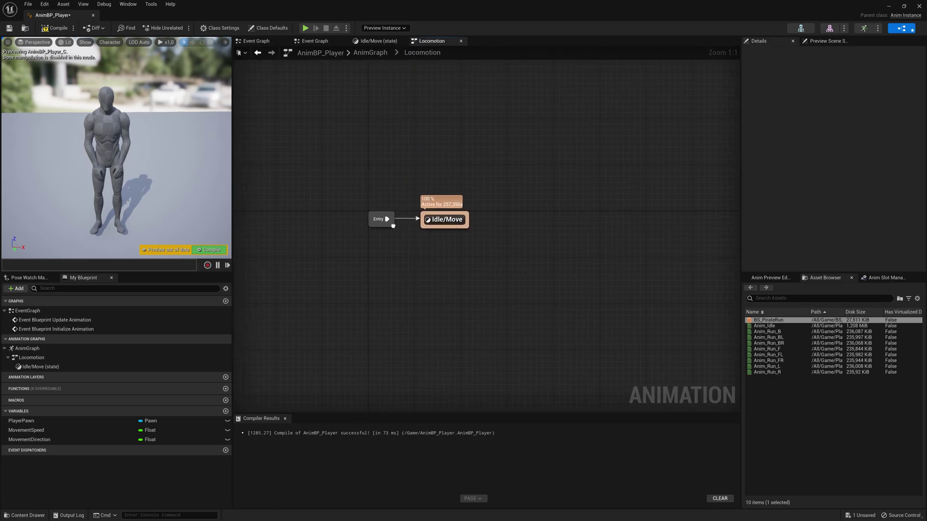
double_click(445, 220)
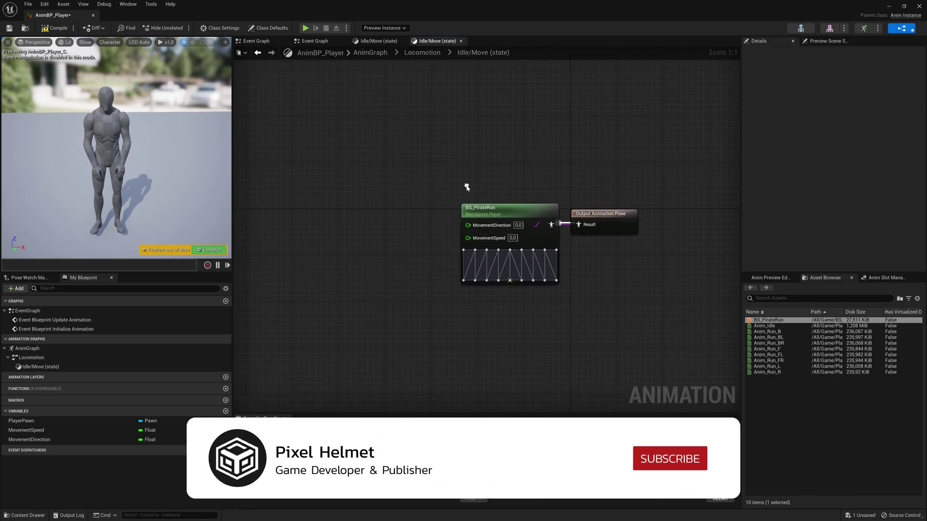
Add MovementSpeed and MovementDirection getters and connect them to the matching inputs of BS_PirateRun
drag(29, 430, 128, 403)
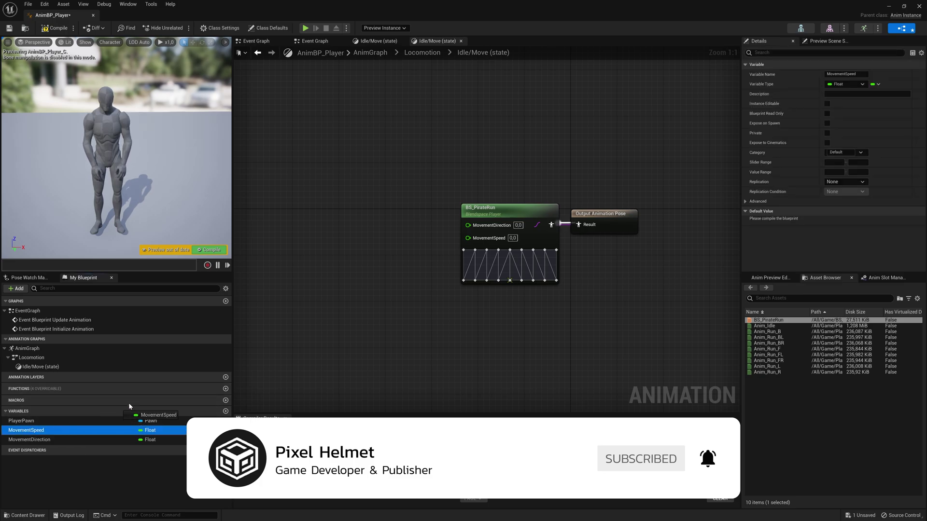
drag(371, 290, 467, 237)
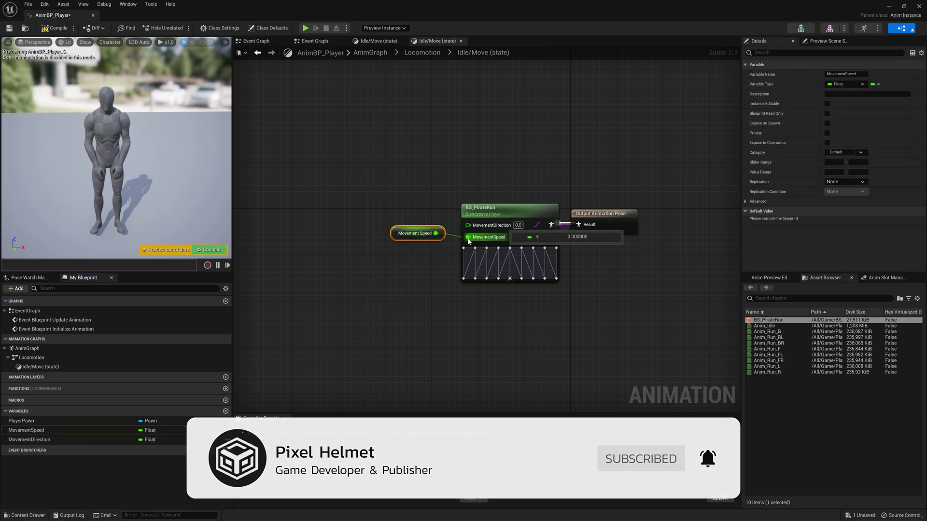
drag(29, 440, 472, 226)
click(441, 234)
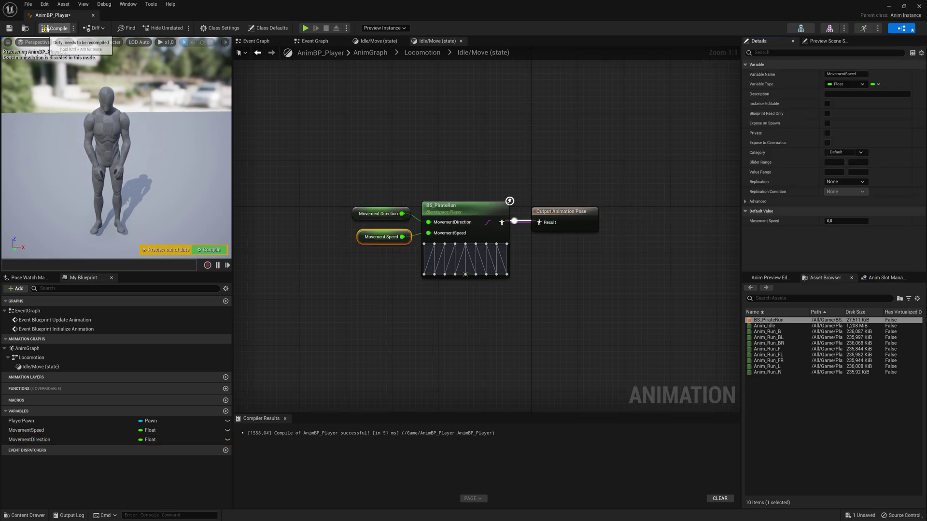
Compile and save AnimBP_Player and close its editor
click(28, 4)
click(53, 39)
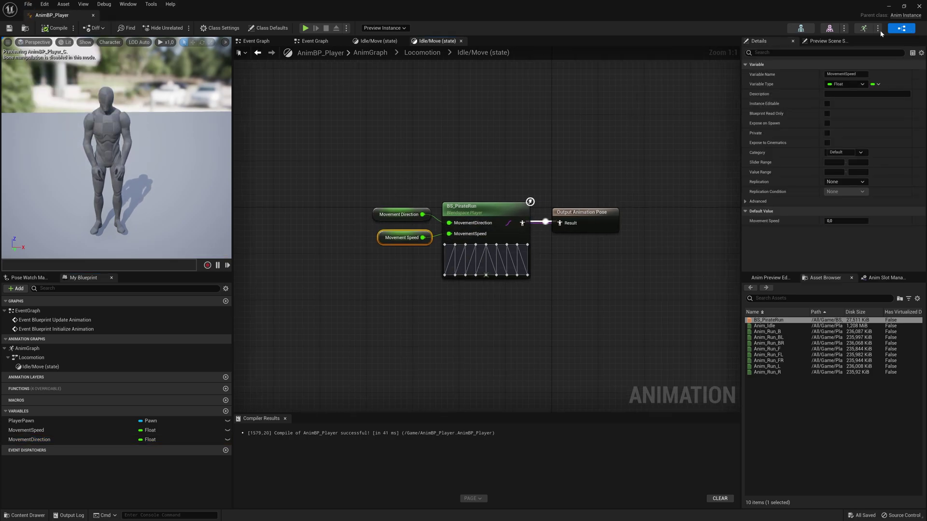
click(919, 7)
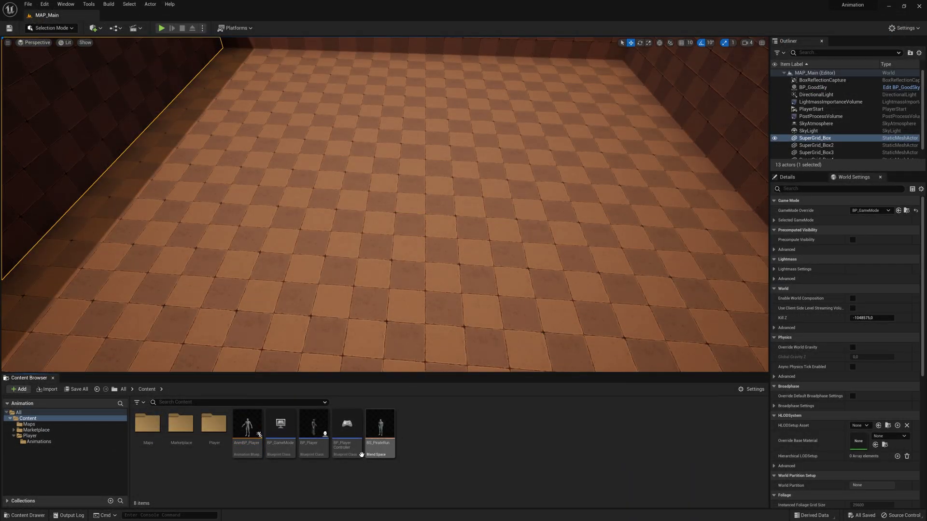
Open the BP_Player blueprint and set its Mesh component's Anim Class to AnimBP_Player
click(316, 432)
double_click(317, 433)
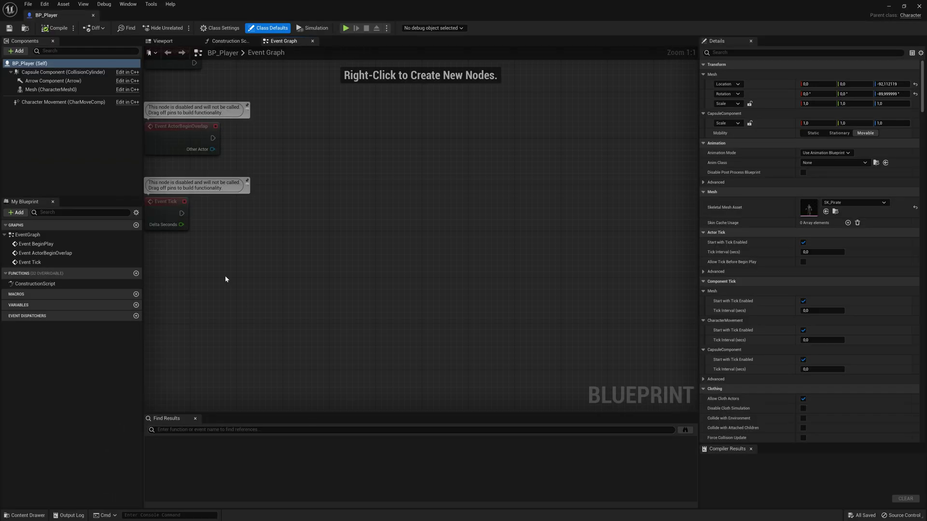
click(50, 90)
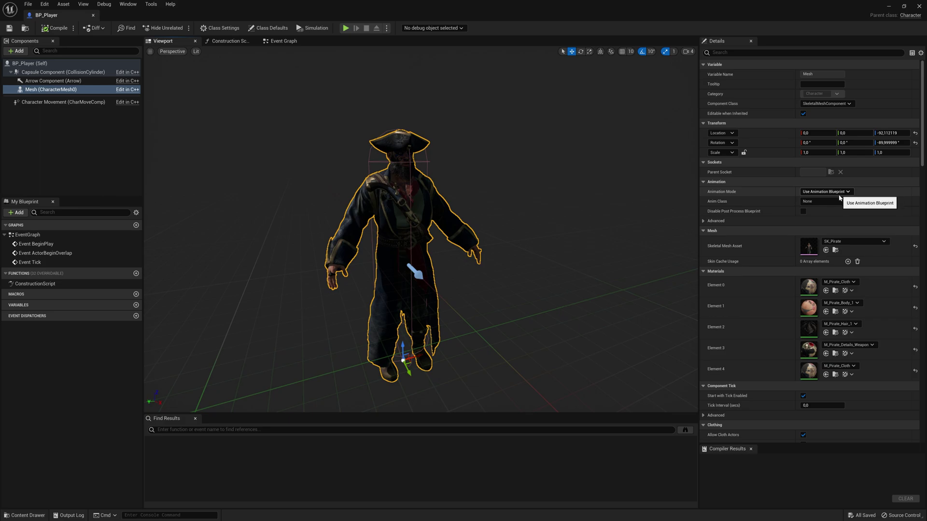
click(814, 204)
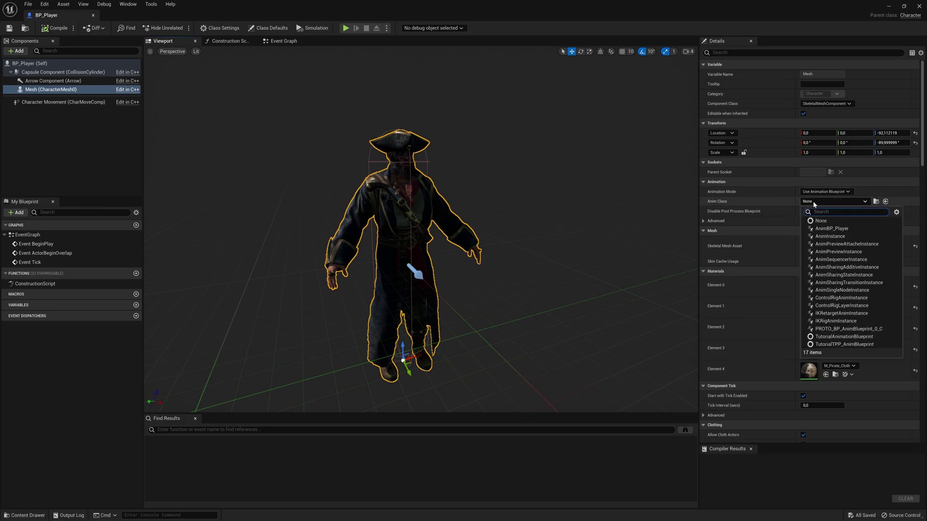
click(831, 227)
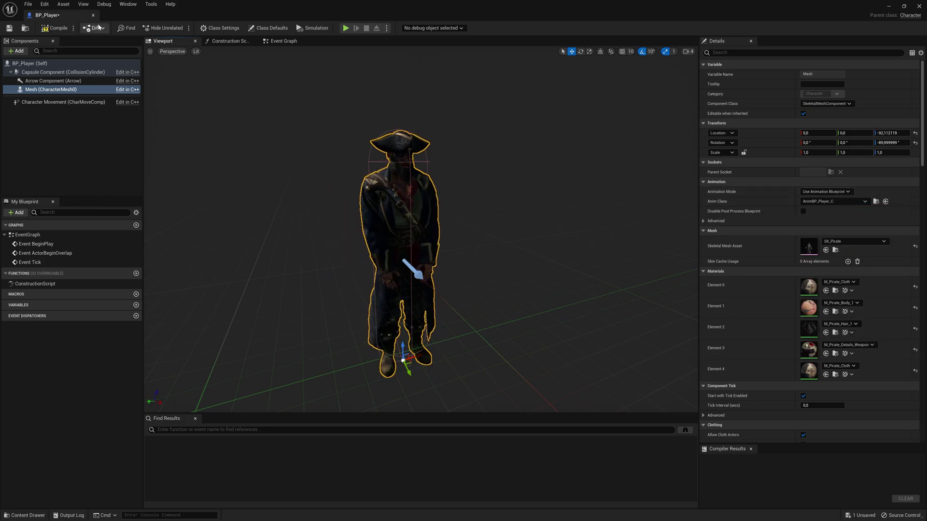
Compile the BP_Player blueprint and close its editor
click(56, 28)
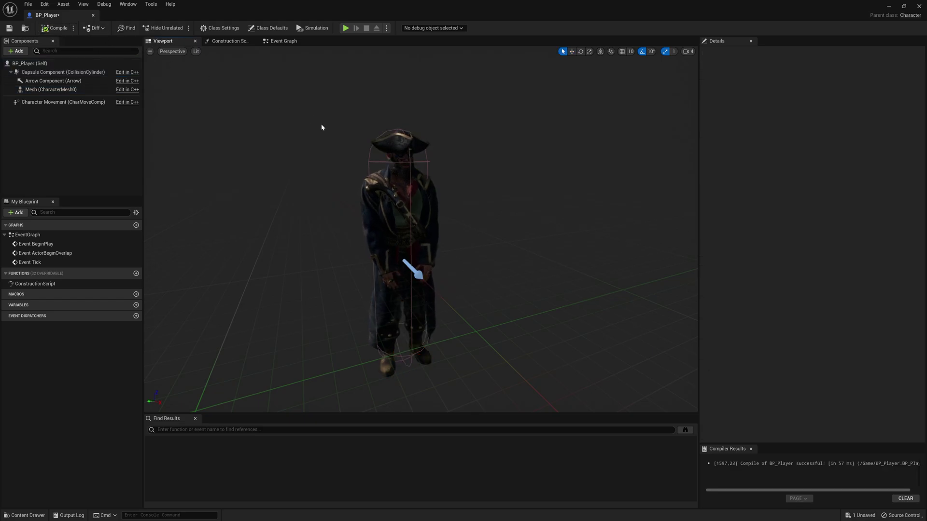
click(919, 6)
Create an Input Mapping Context named IMC_Default in the Content folder
right_click(473, 437)
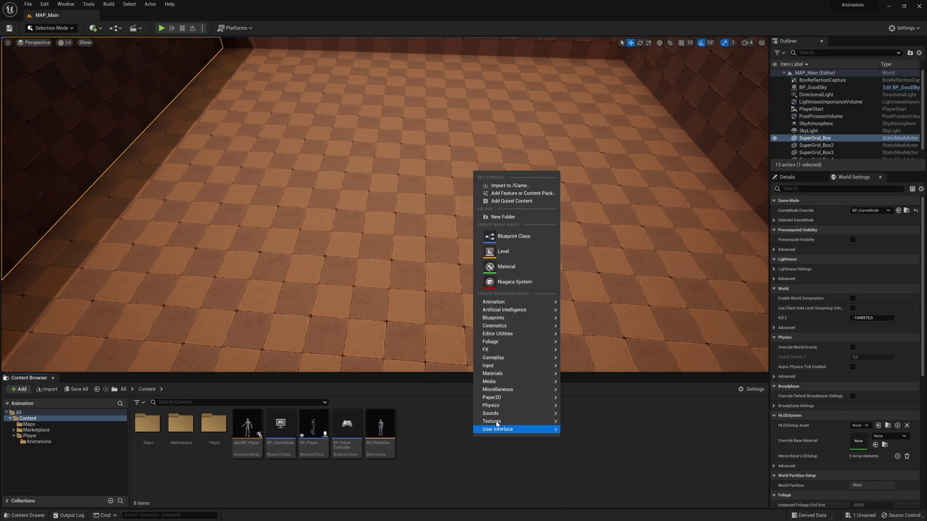
mouse_move(518, 369)
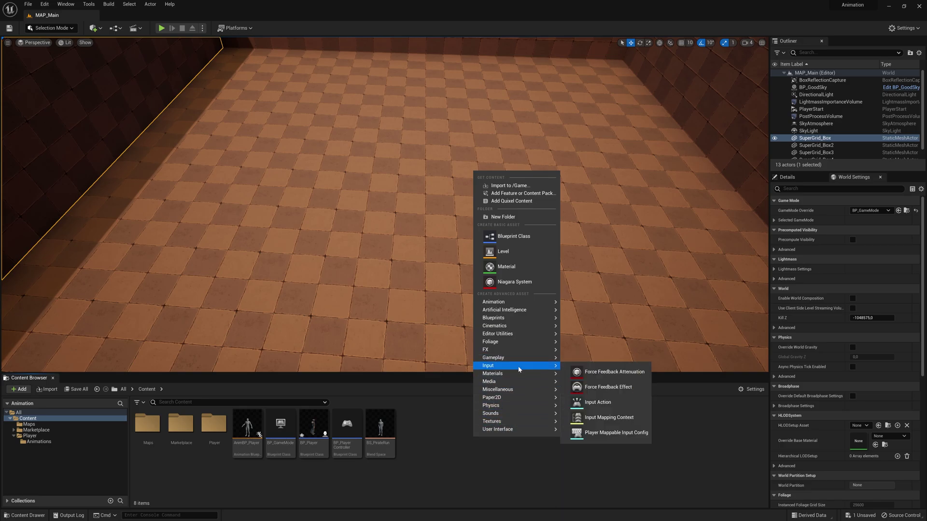
click(610, 418)
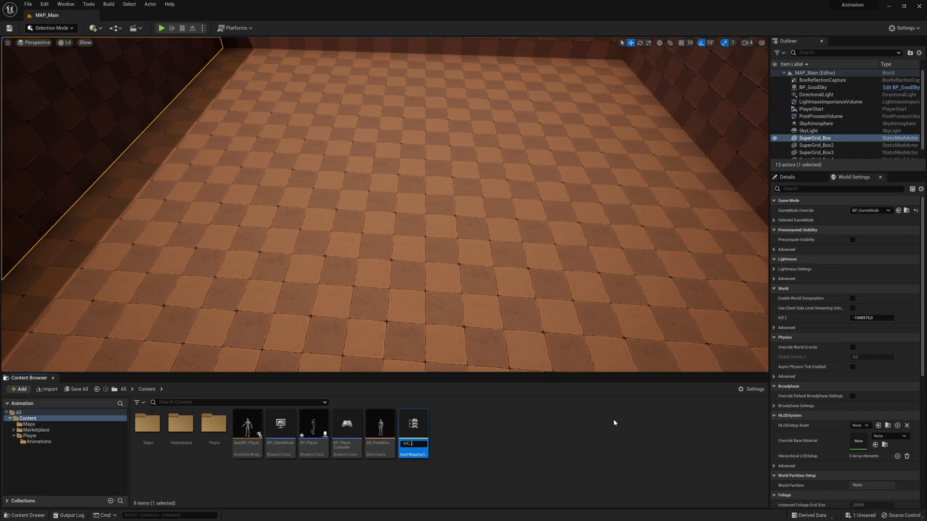
click(478, 430)
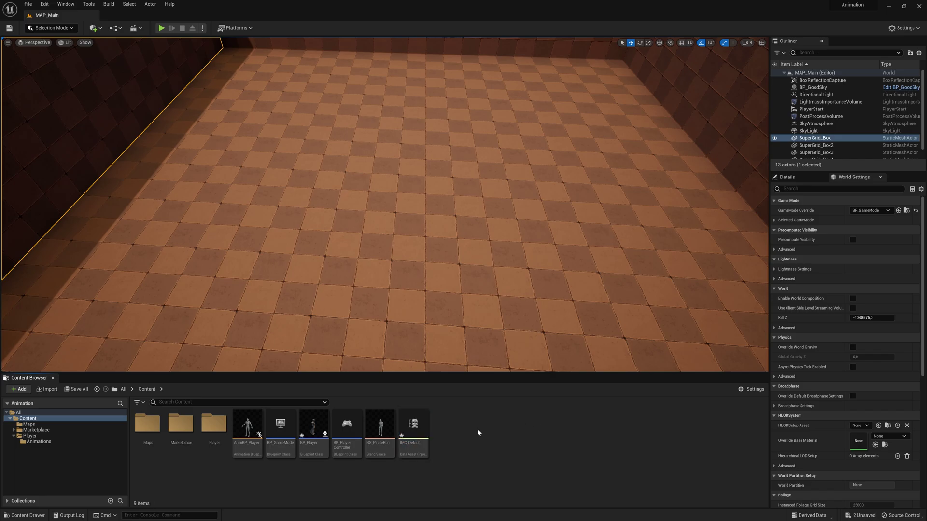
Create an Input Action named IA_Movement in the Content folder
right_click(471, 429)
mouse_move(502, 359)
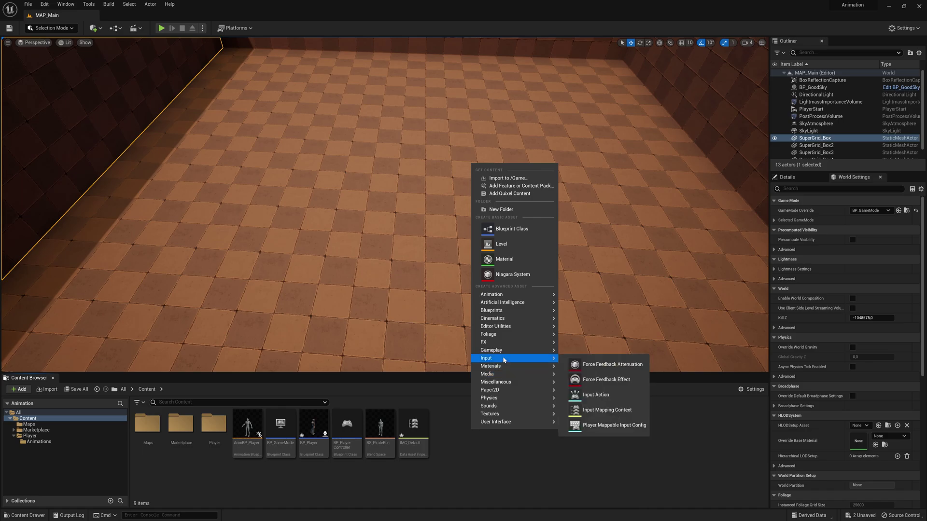
click(598, 397)
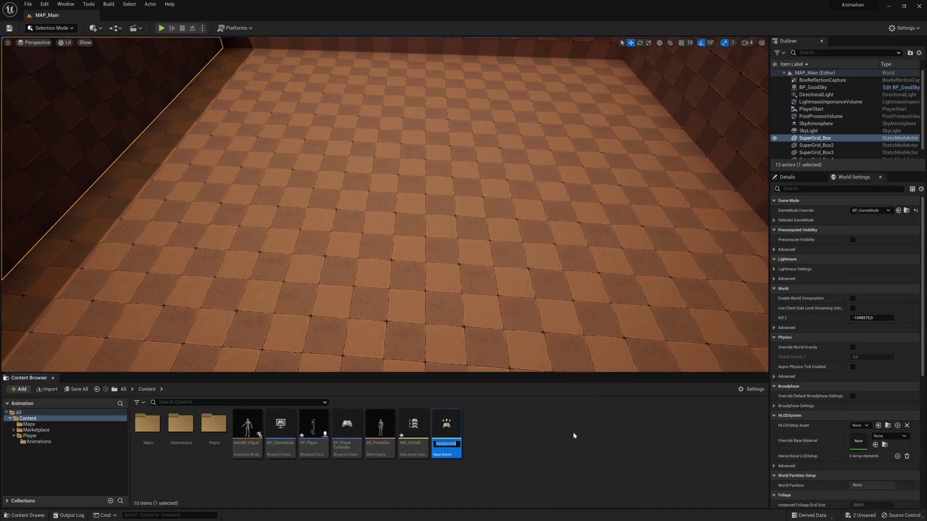
text(IA_Movement)
key(Return)
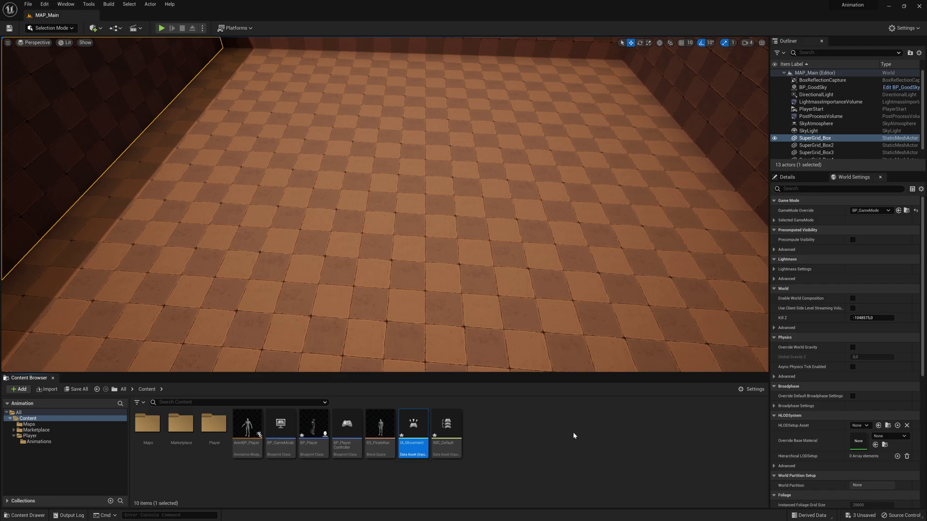
Open IA_Movement, set its Value Type to Axis2D (Vector2D) and close its editor
double_click(412, 424)
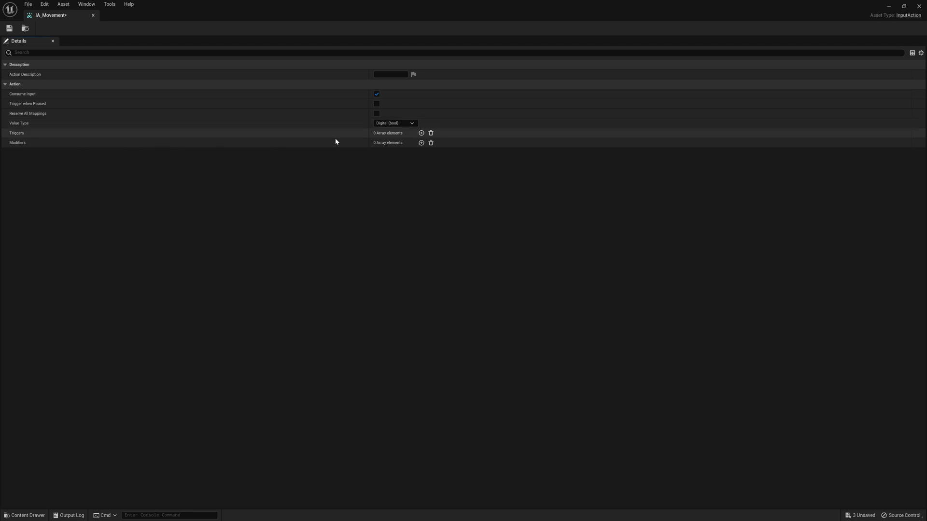
click(404, 123)
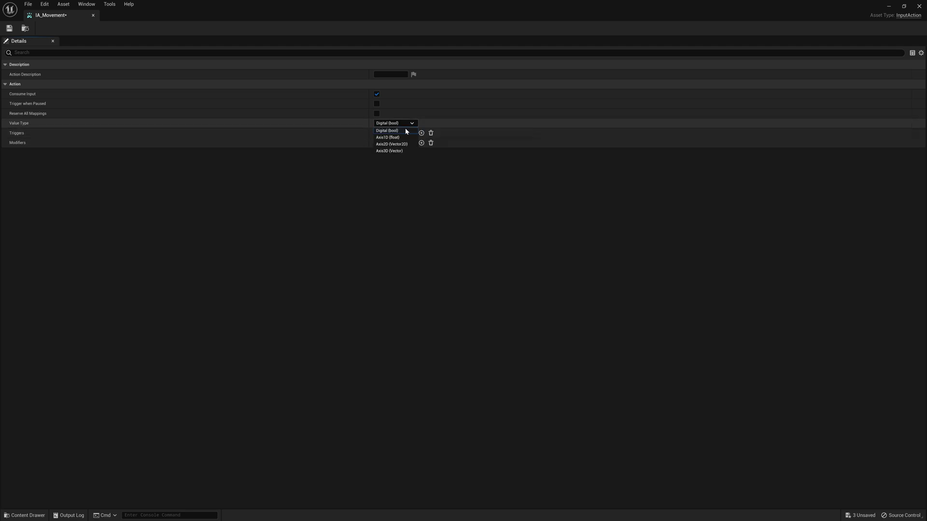
click(383, 146)
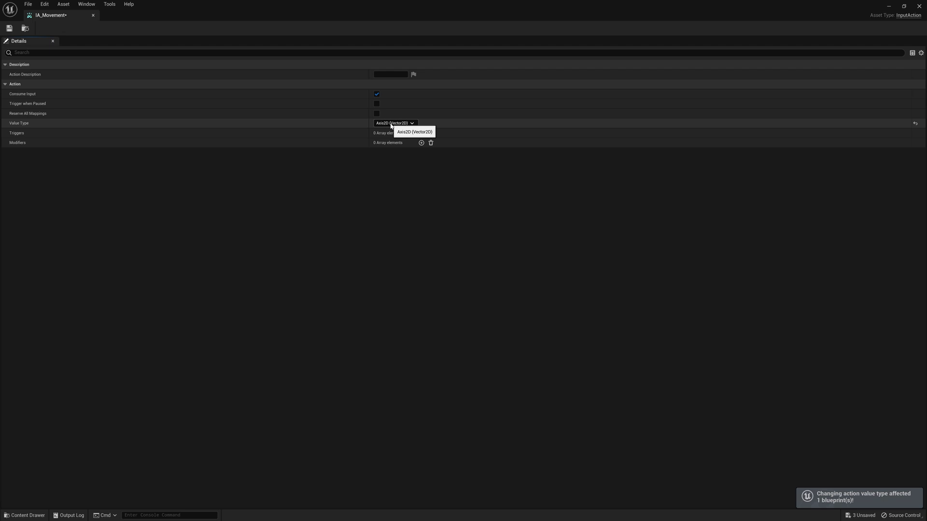
click(918, 6)
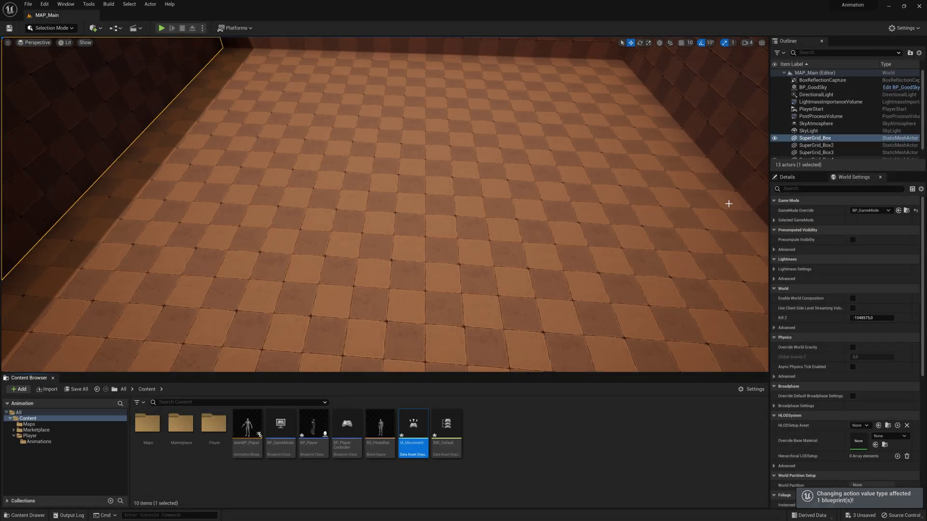
Open IMC_Default and add a mapping for IA_Movement bound to the W key
double_click(456, 434)
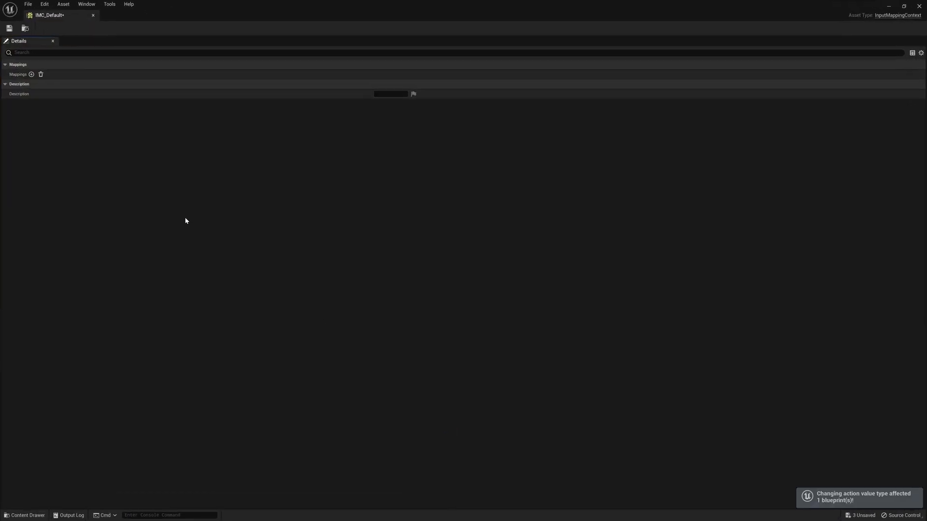
click(31, 75)
click(30, 85)
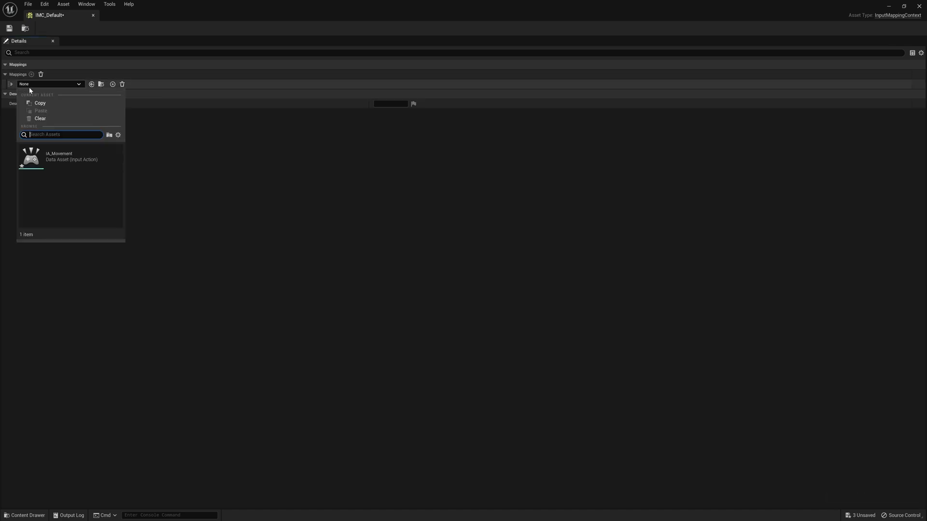
click(57, 162)
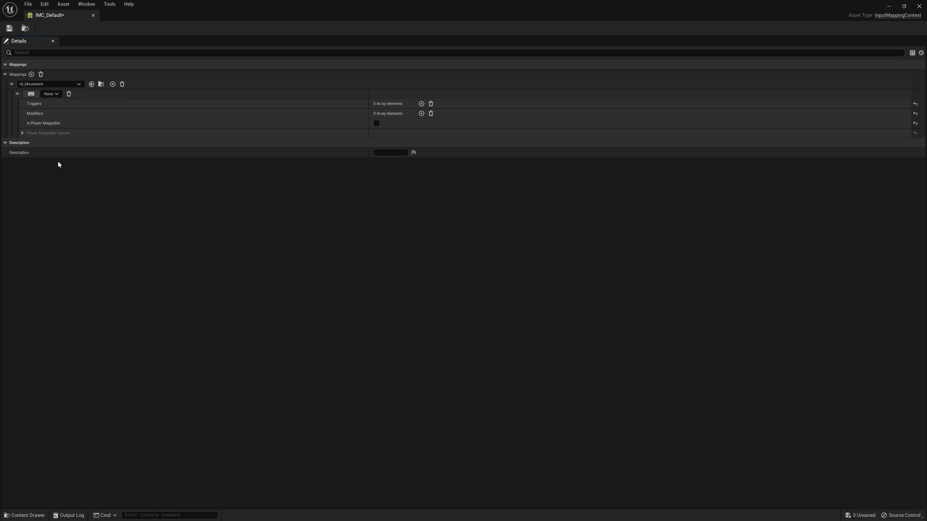
click(34, 97)
key(w)
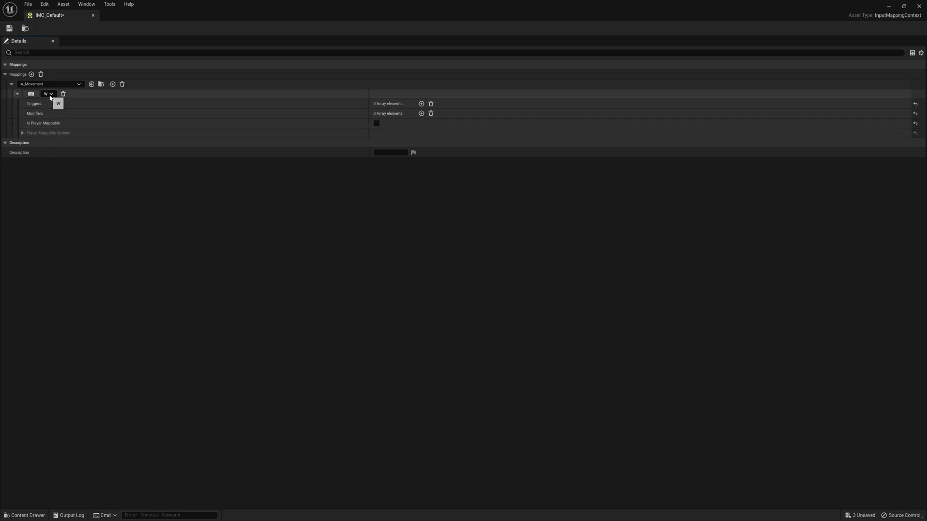
Add three more key bindings to the IA_Movement mapping, assigned to S, D and A
click(112, 84)
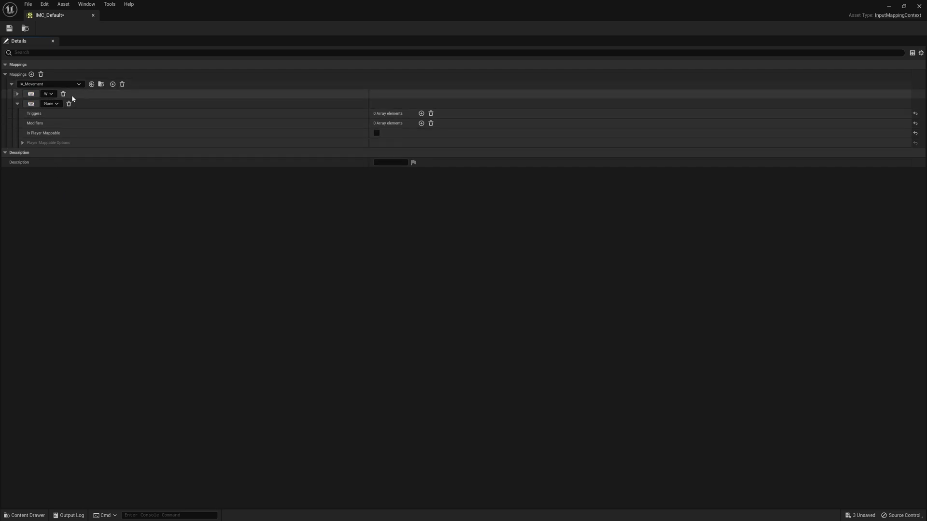
click(33, 104)
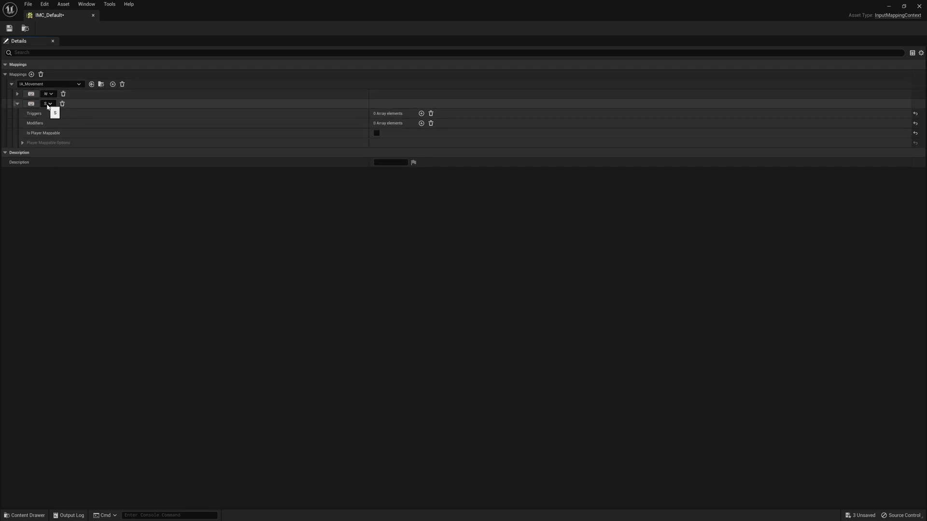
click(113, 85)
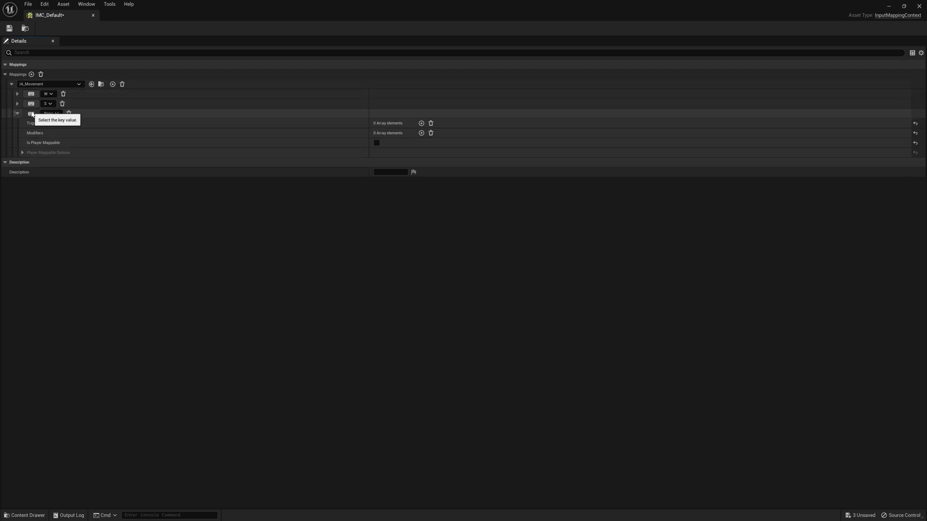
click(31, 113)
key(f)
click(113, 85)
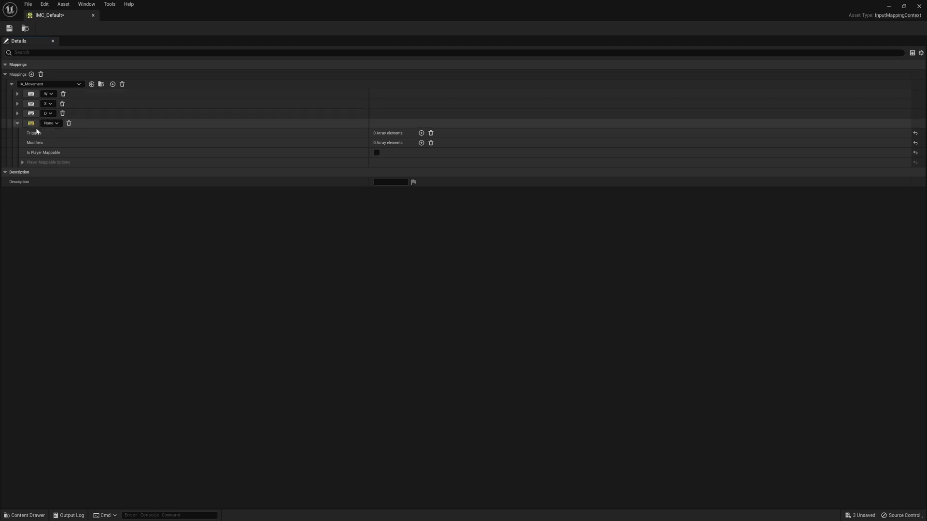
key(a)
click(17, 123)
Add a Negate modifier to the S key binding of IA_Movement
click(17, 104)
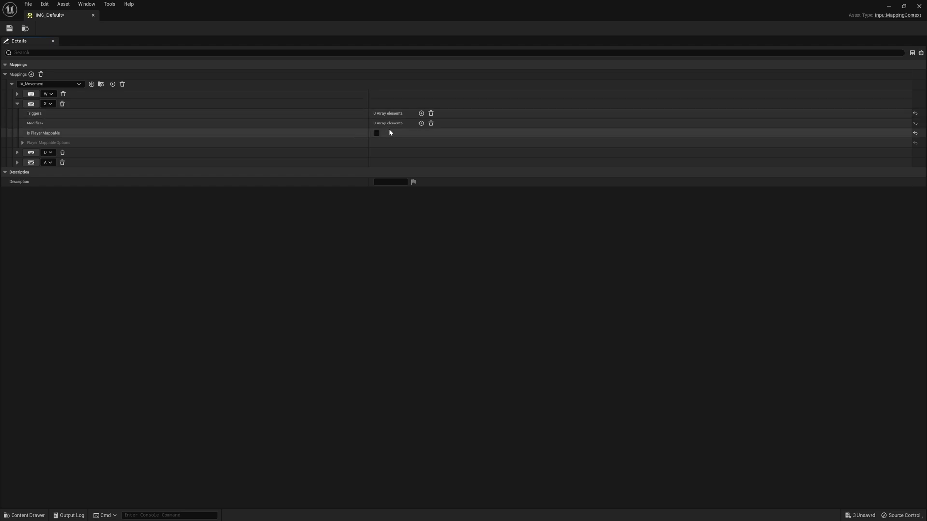
click(421, 123)
click(397, 134)
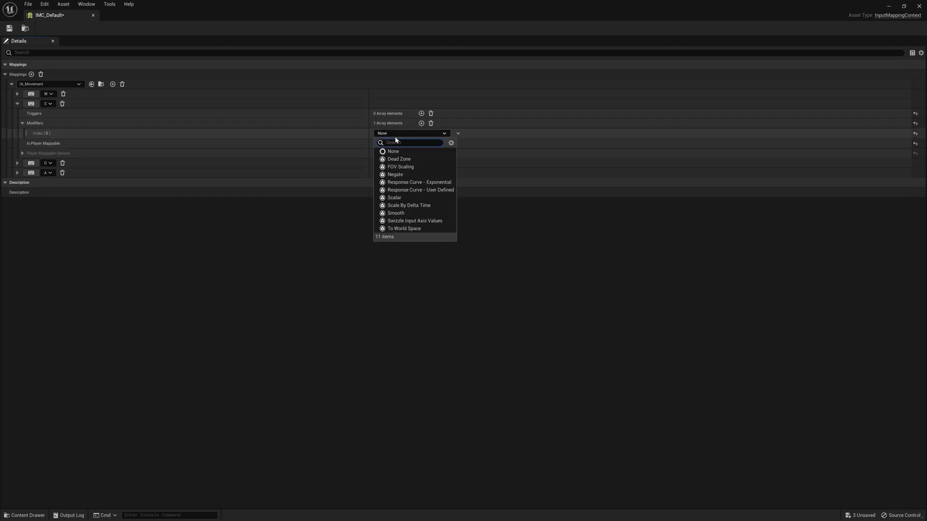
click(396, 175)
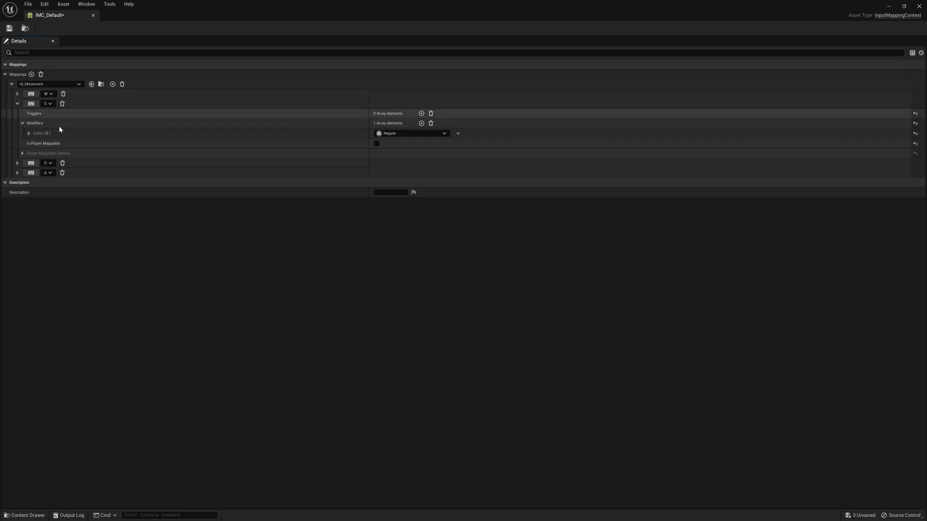
Add a Negate modifier to the A key binding of IA_Movement
click(17, 173)
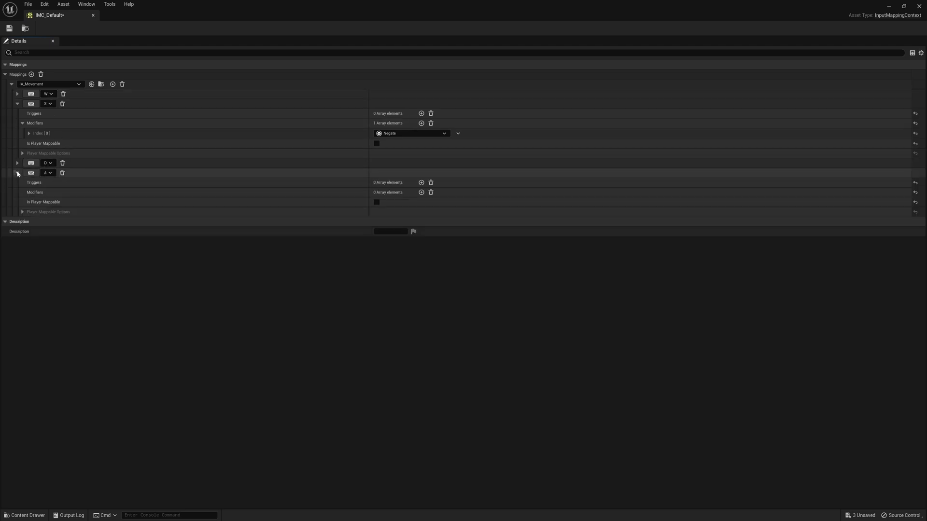
click(422, 193)
click(399, 203)
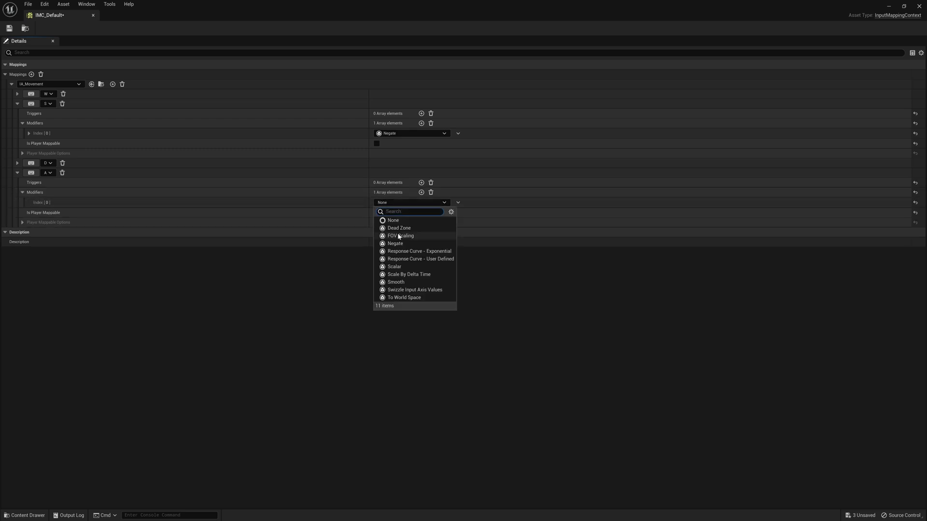
click(395, 244)
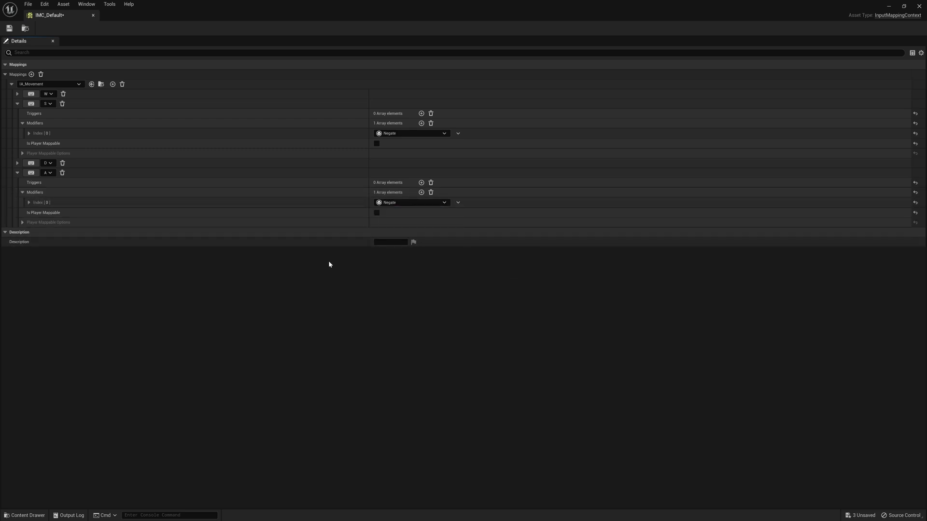
Add a To World Space modifier to the D key binding of IA_Movement
click(18, 163)
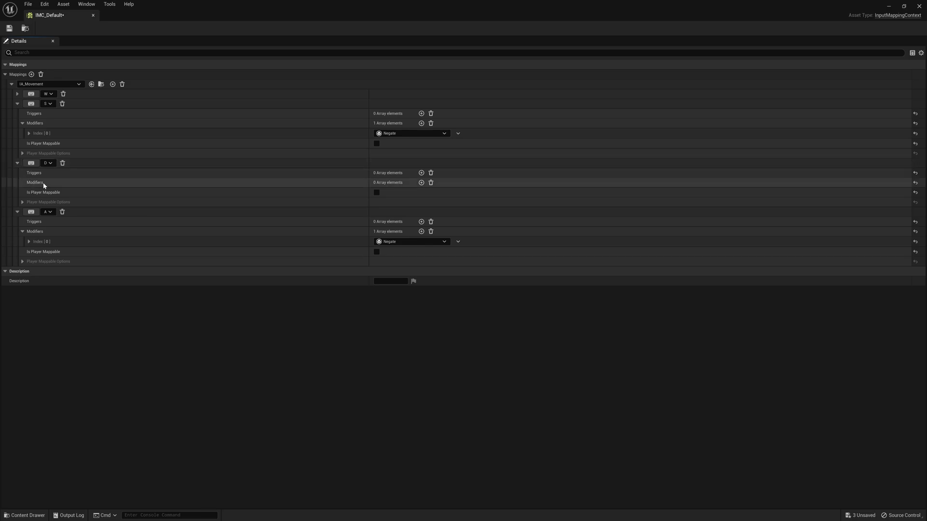
click(421, 182)
click(404, 193)
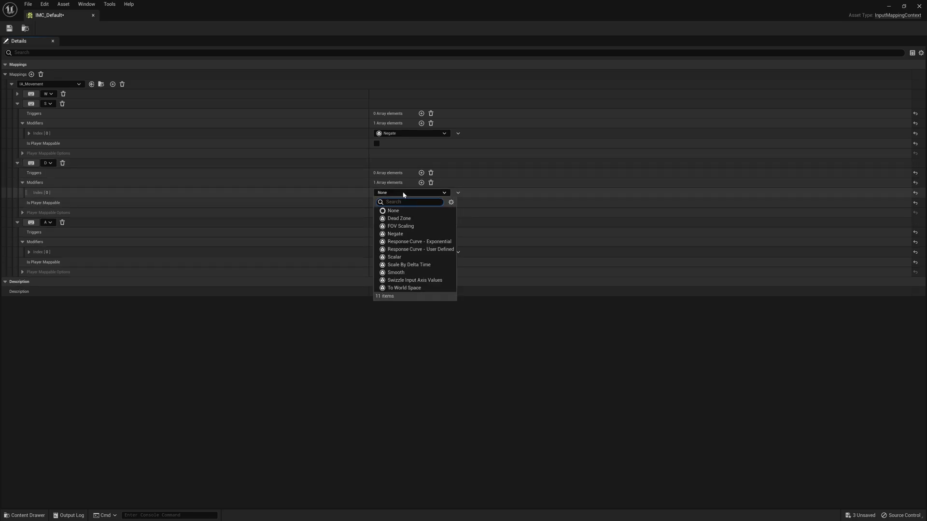
click(404, 288)
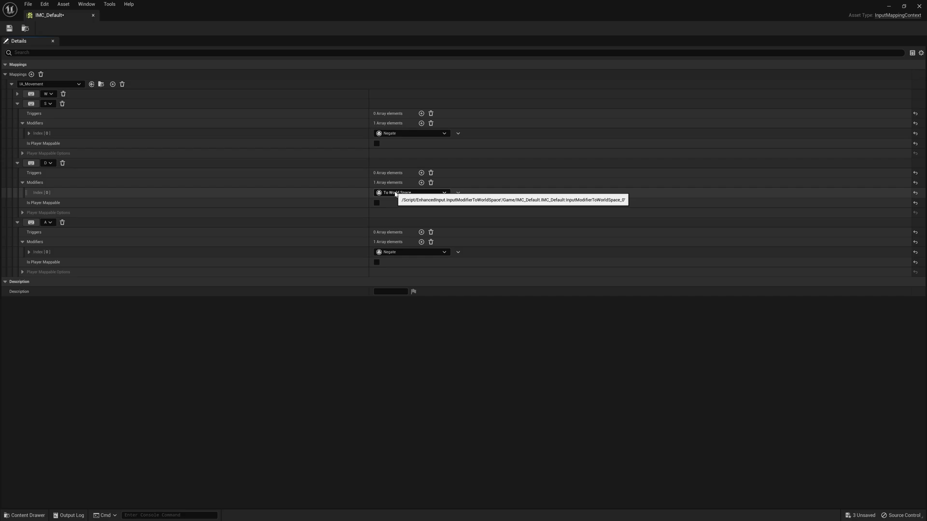
Add To World Space as a second modifier on the A key binding and save IMC_Default
click(421, 242)
click(412, 263)
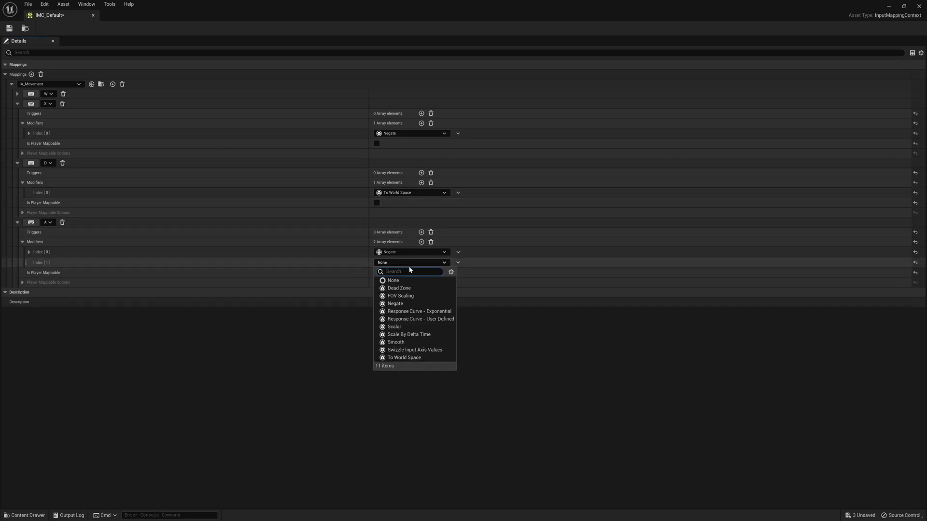
click(404, 359)
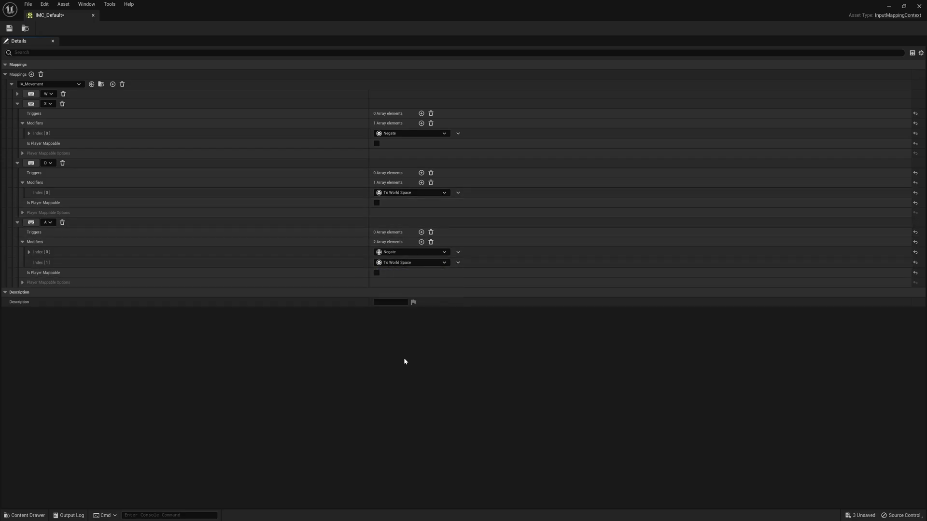
click(12, 32)
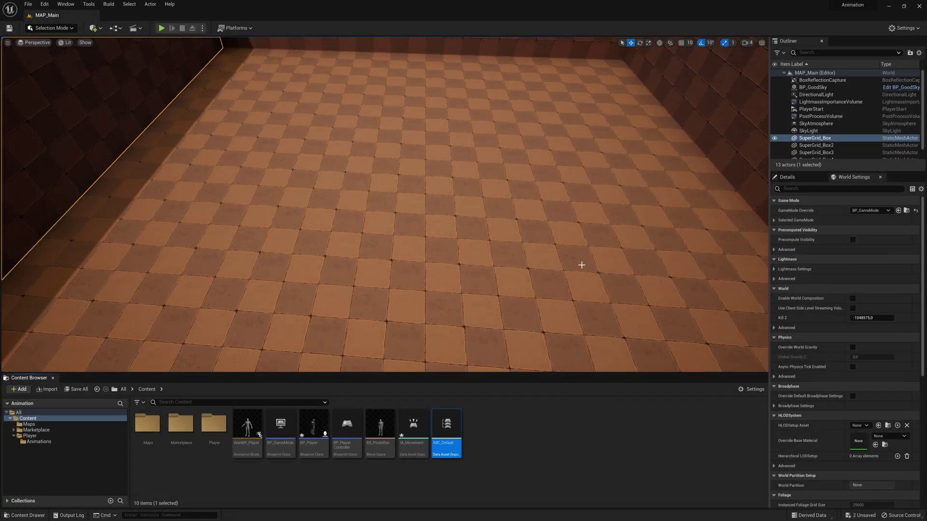
Open BP_Player and delete the Event ActorBeginOverlap and Event Tick nodes from its Event Graph
click(309, 441)
double_click(309, 441)
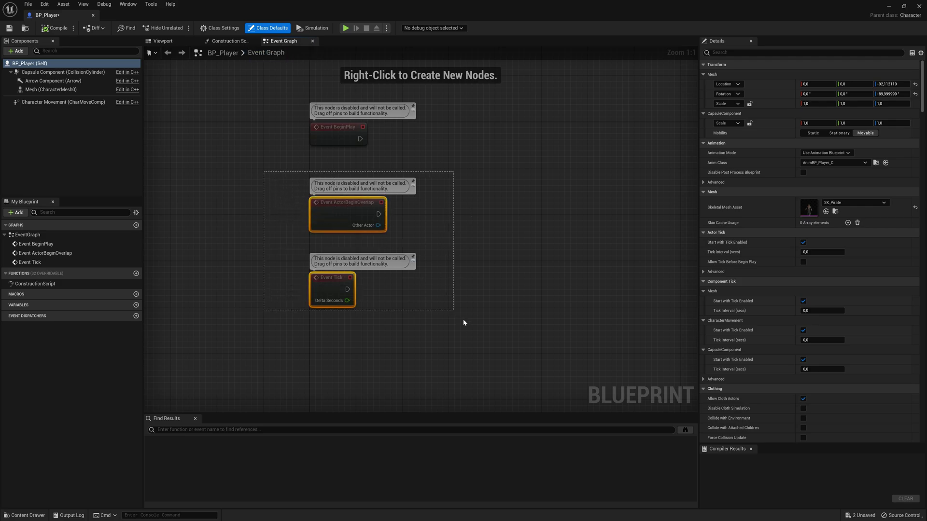
drag(463, 323, 462, 321)
key(Delete)
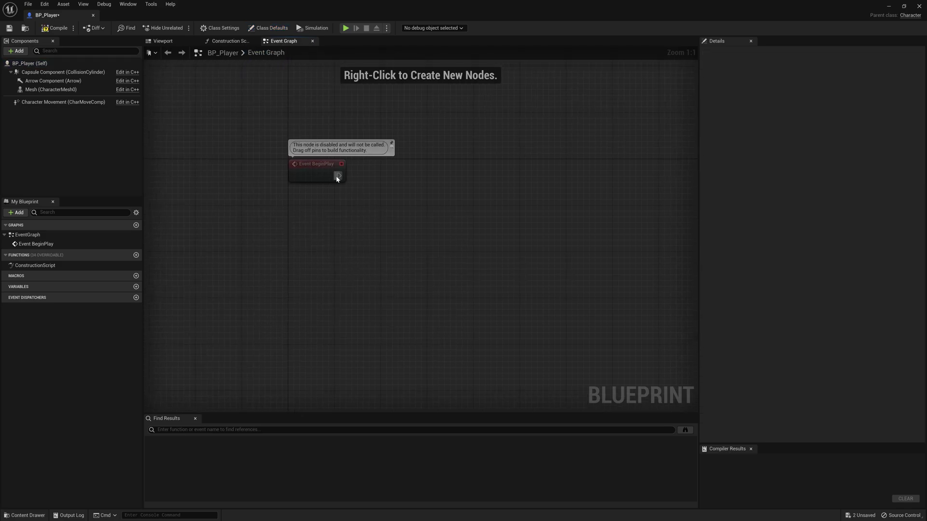
Add a Get Controller node and place it directly below Event BeginPlay
right_drag(322, 219, 331, 203)
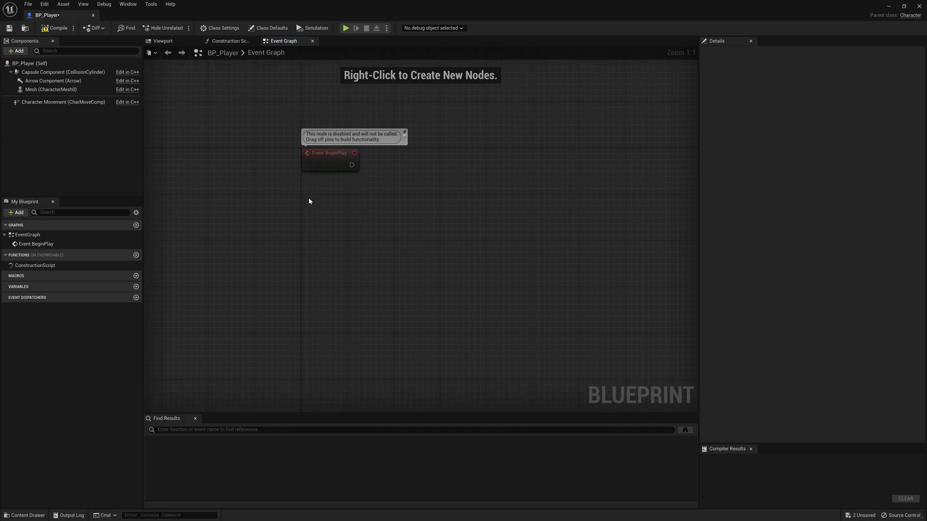
right_click(309, 201)
text(get coo)
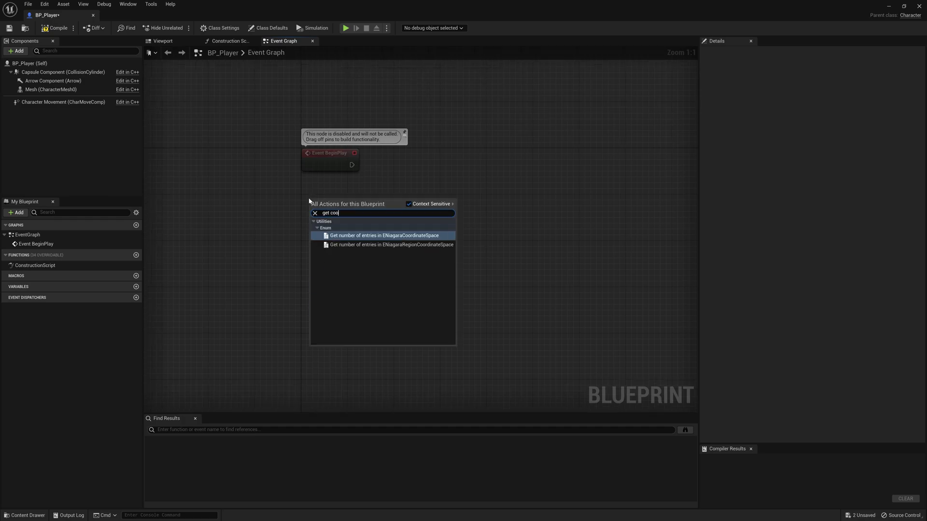
text(n)
key(BackSpace)
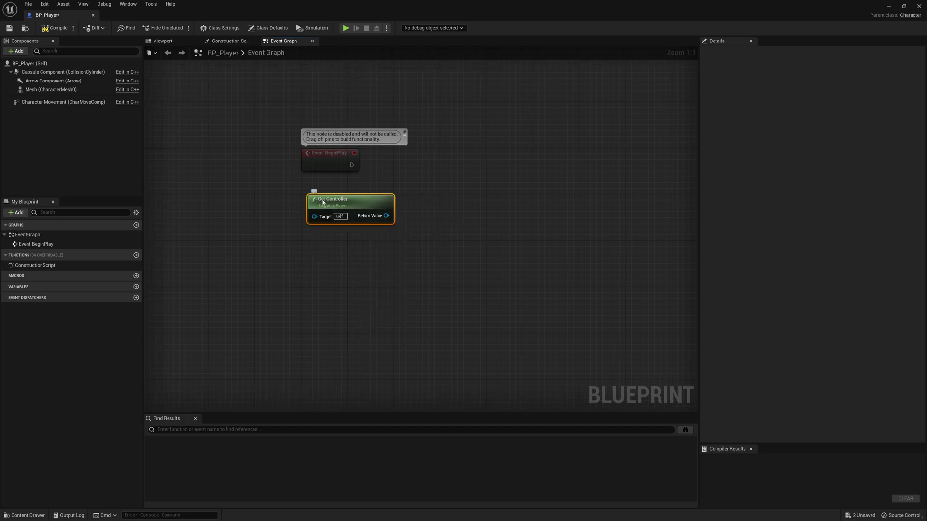
drag(322, 201, 315, 184)
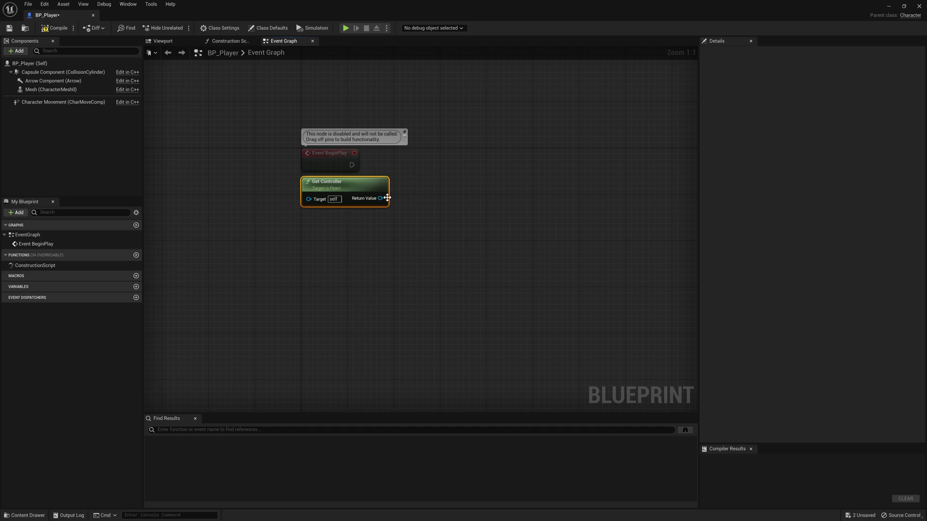
Cast Get Controller's return value to BP_PlayerController and run the cast from Event BeginPlay
drag(423, 174, 423, 175)
text(cast to bp)
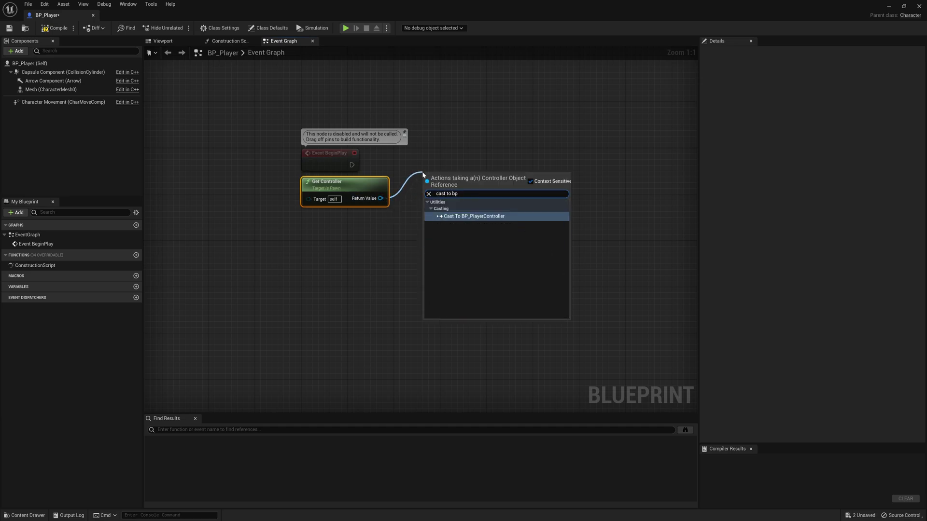
key(Return)
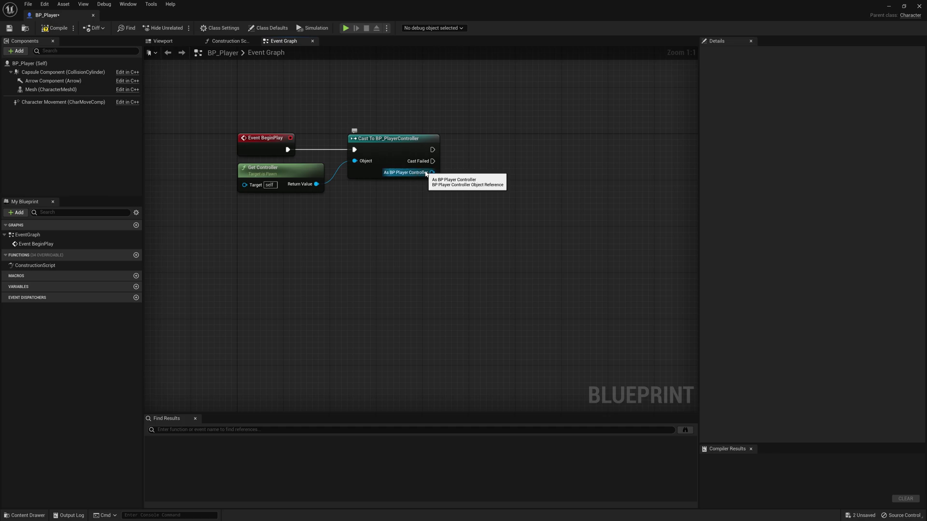
right_drag(440, 174, 383, 174)
Add a Get EnhancedInputLocalPlayerSubsystem node from the cast's As BP Player Controller output
drag(375, 173, 417, 187)
text(en)
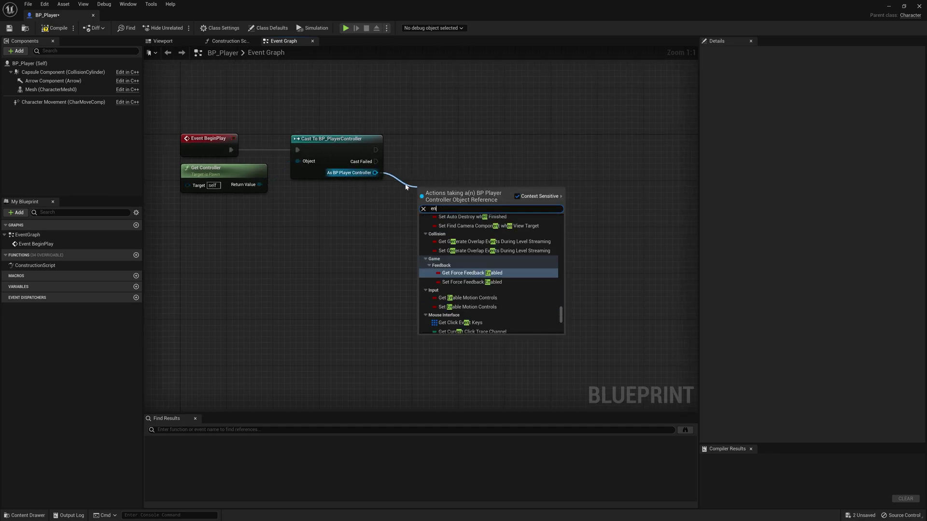
text(ahncenhanc)
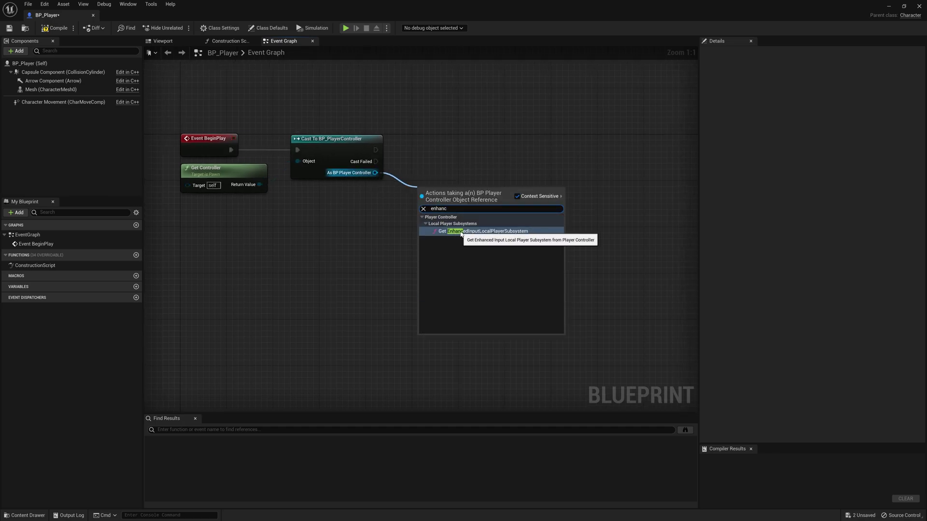
click(484, 232)
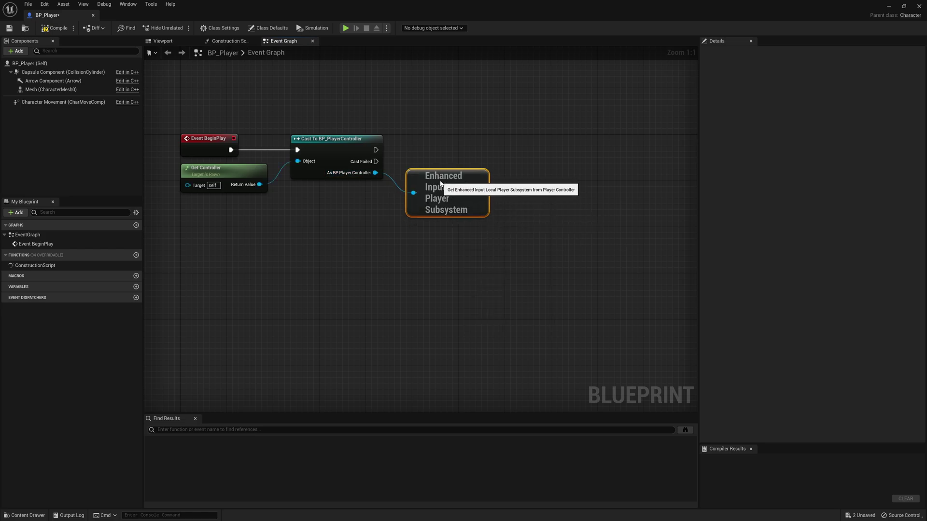
Add an Add Mapping Context node from the Enhanced Input subsystem and connect its execution to the successful cast
right_drag(485, 185, 465, 187)
drag(489, 181, 499, 166)
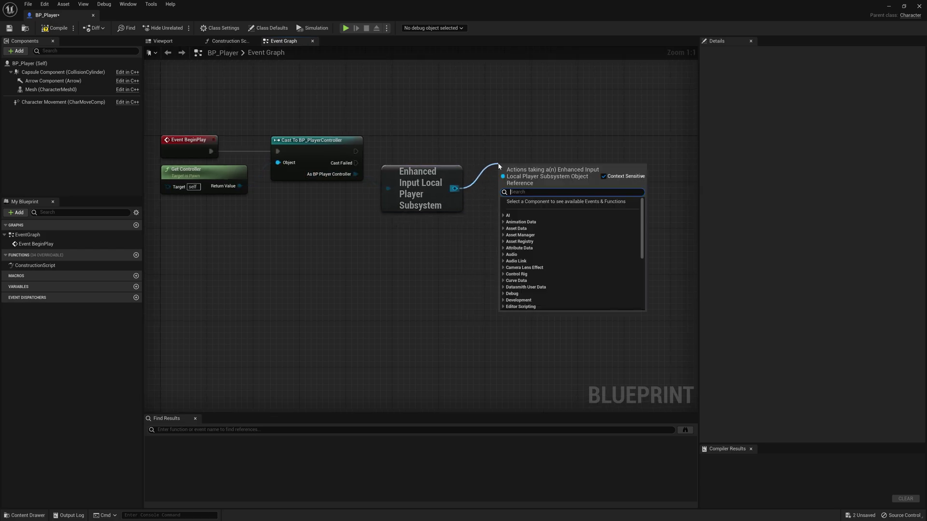
text(add mappi)
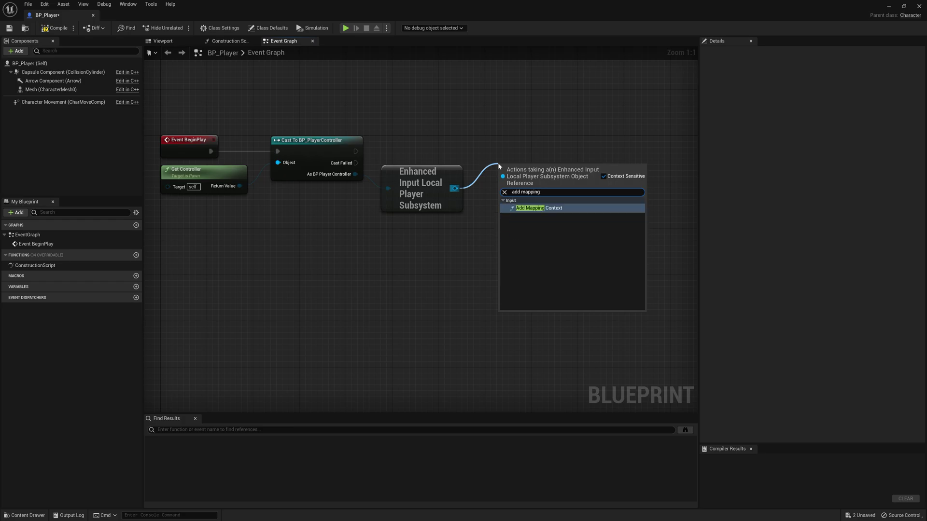
text(ng)
key(Return)
drag(356, 151, 498, 163)
Set the Mapping Context of the Add Mapping Context node to IMC_Default
drag(471, 1, 456, 29)
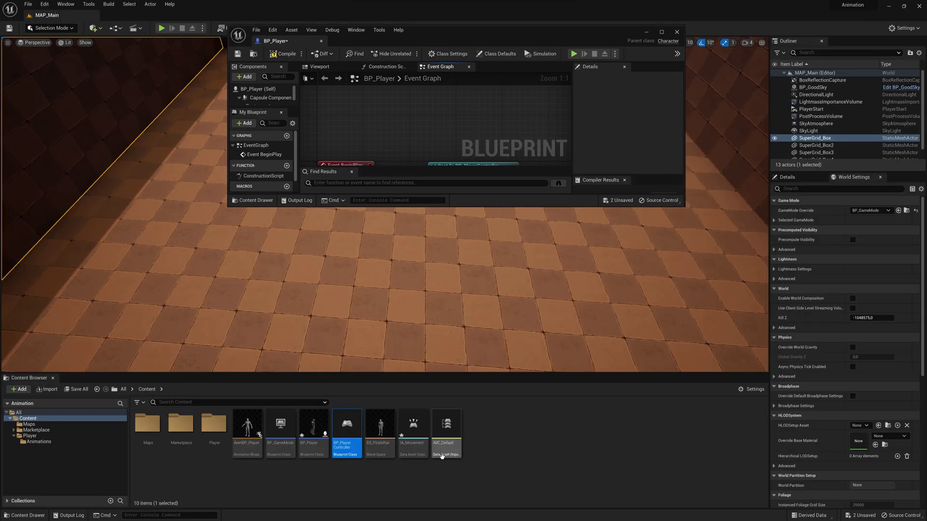
click(442, 435)
double_click(472, 41)
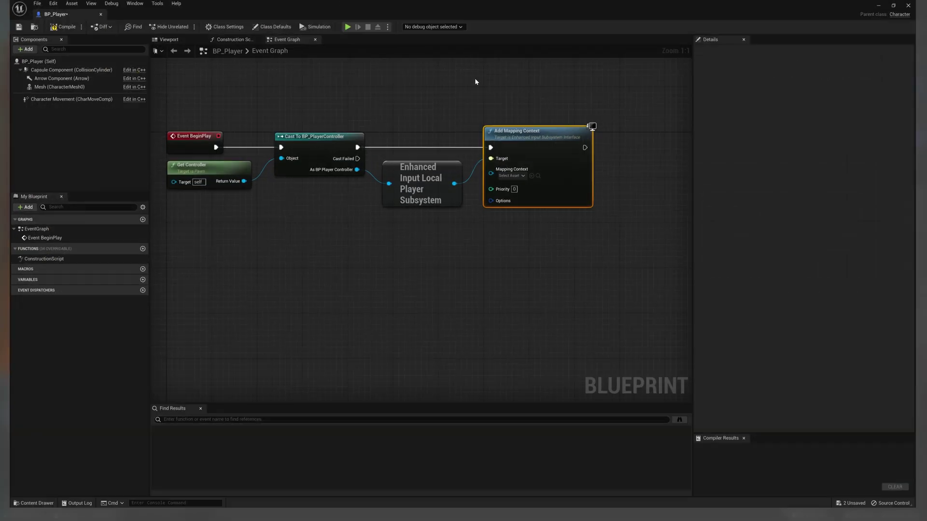
click(514, 180)
click(525, 222)
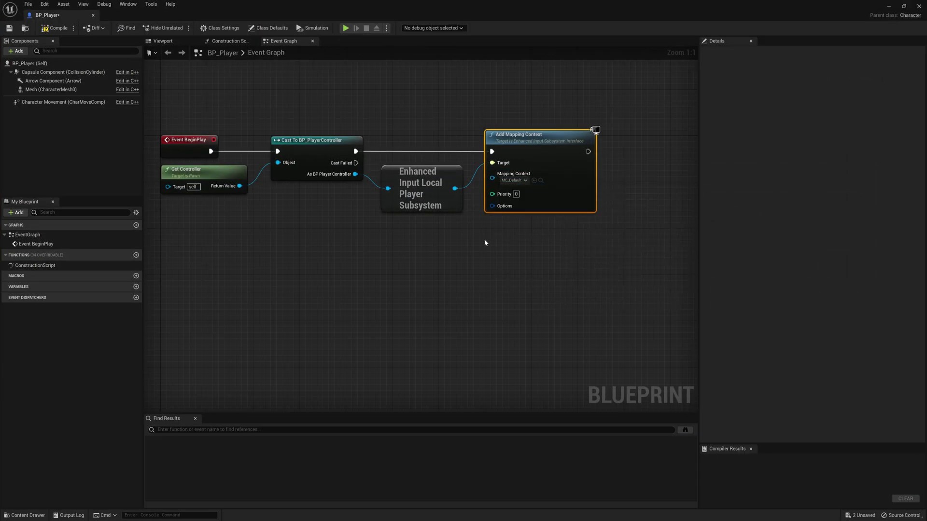
Add the IA_Movement Enhanced Action Event below the BeginPlay nodes
mouse_move(485, 240)
right_down()
mouse_move(574, 240)
mouse_move(522, 222)
mouse_move(471, 233)
right_up()
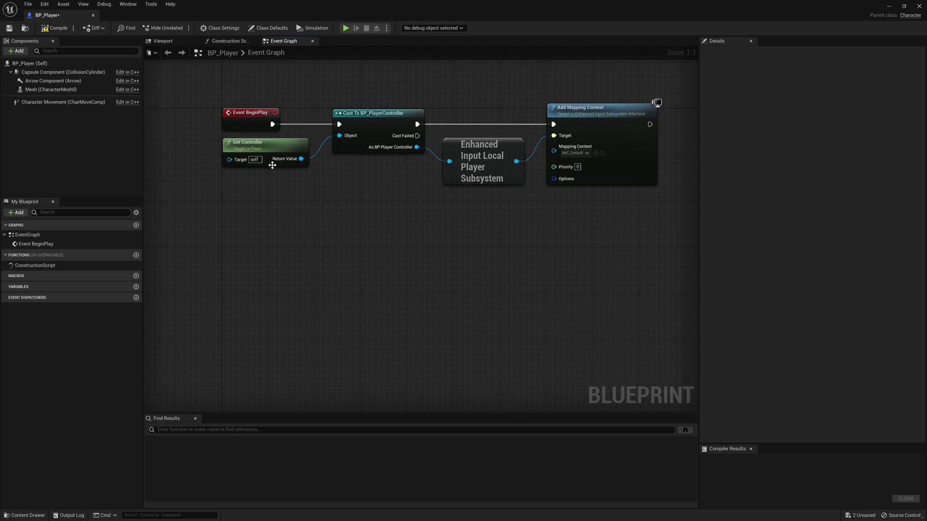
right_drag(272, 297, 277, 237)
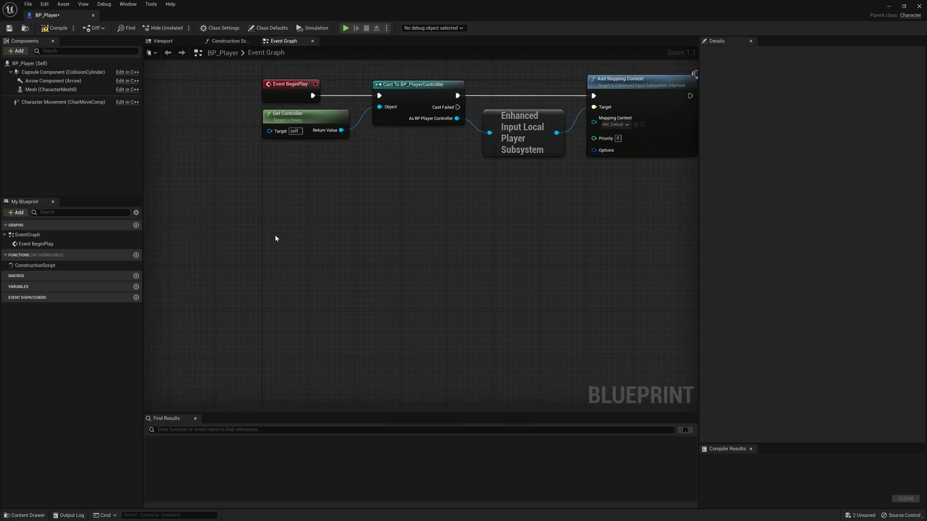
right_click(275, 238)
text(ia movement)
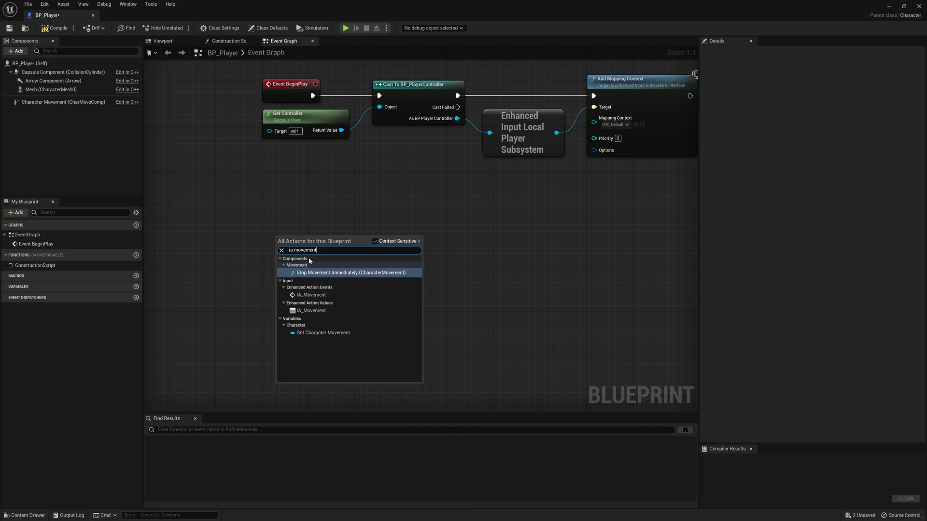
click(311, 295)
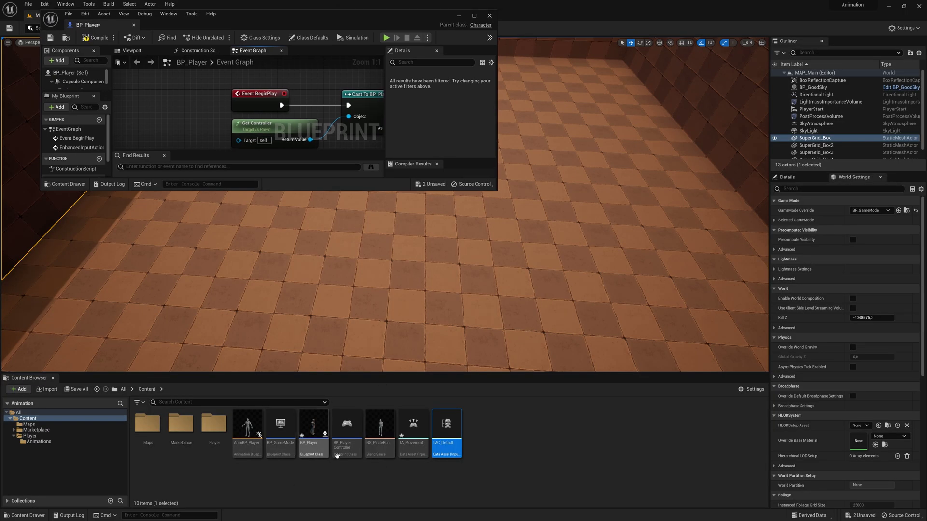
click(413, 426)
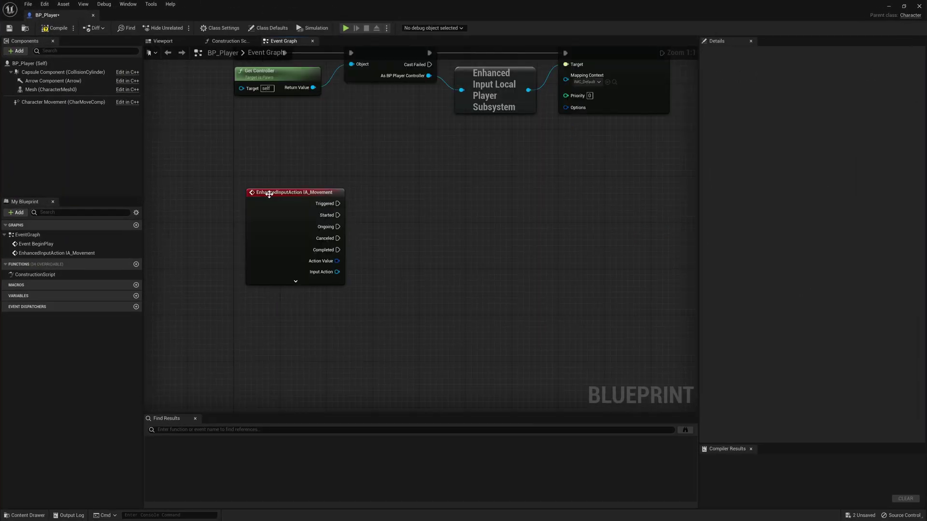
click(262, 193)
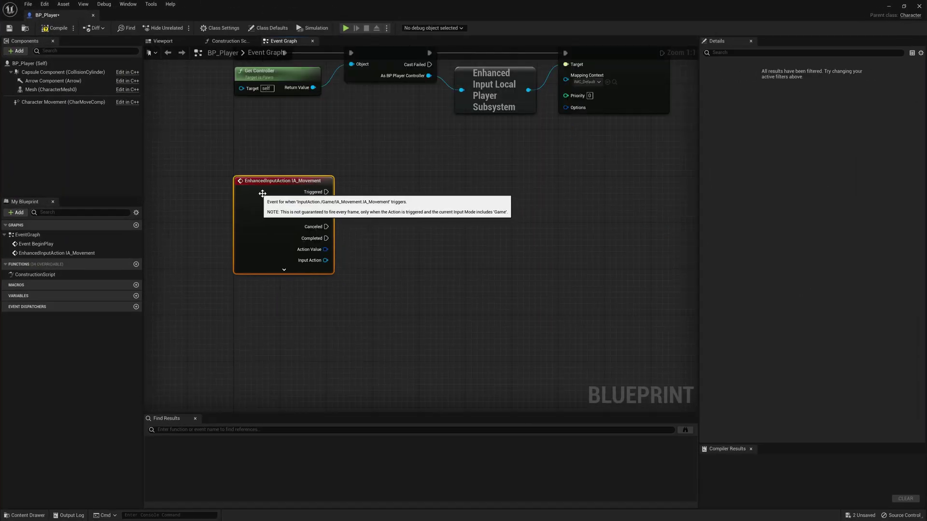
click(381, 196)
Add a Get Actor Forward Vector node beside the IA_Movement event
right_drag(381, 196, 375, 216)
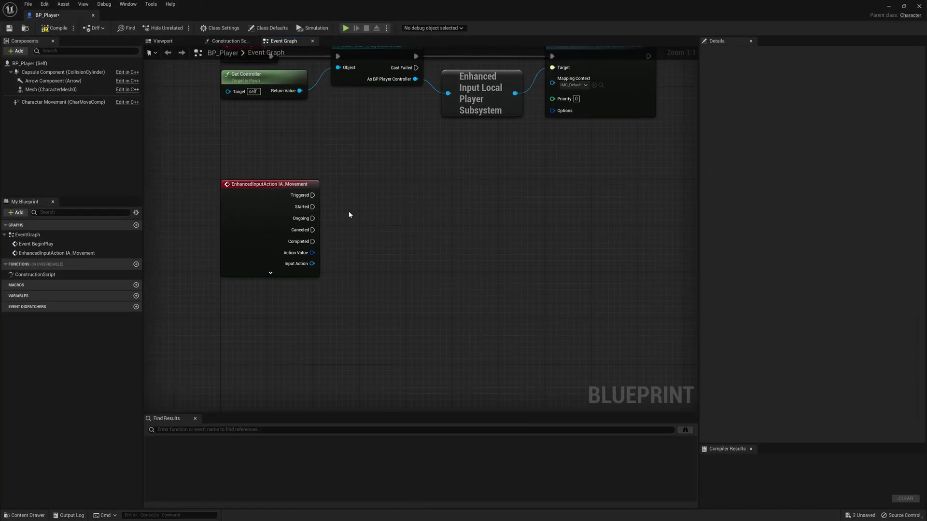
right_click(349, 214)
text(get act)
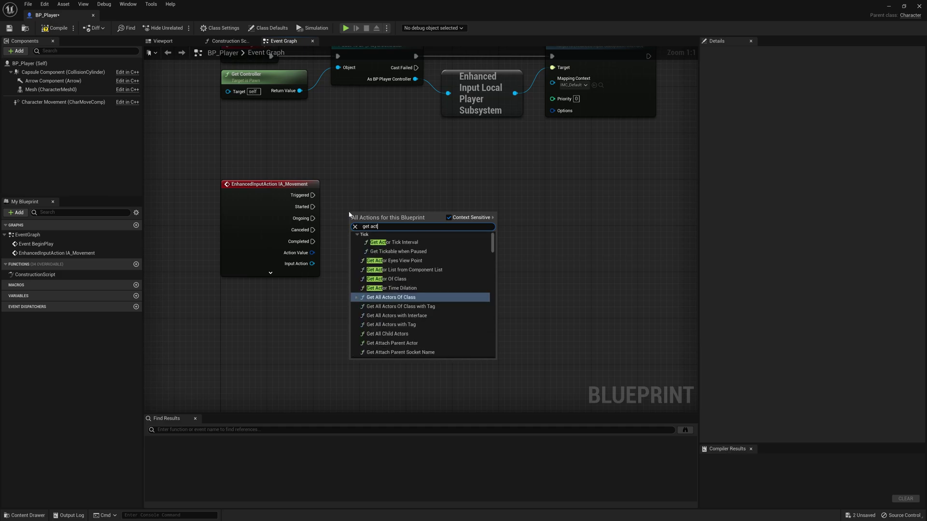
text(or forwar)
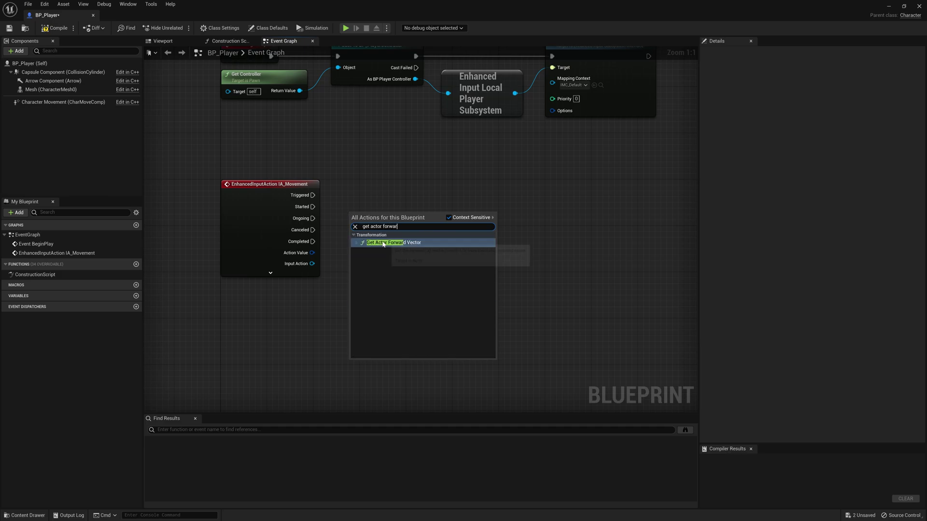
key(Return)
Add an Add Movement Input node with its World Direction fed by the actor forward vector
drag(427, 230, 463, 210)
text(add movement)
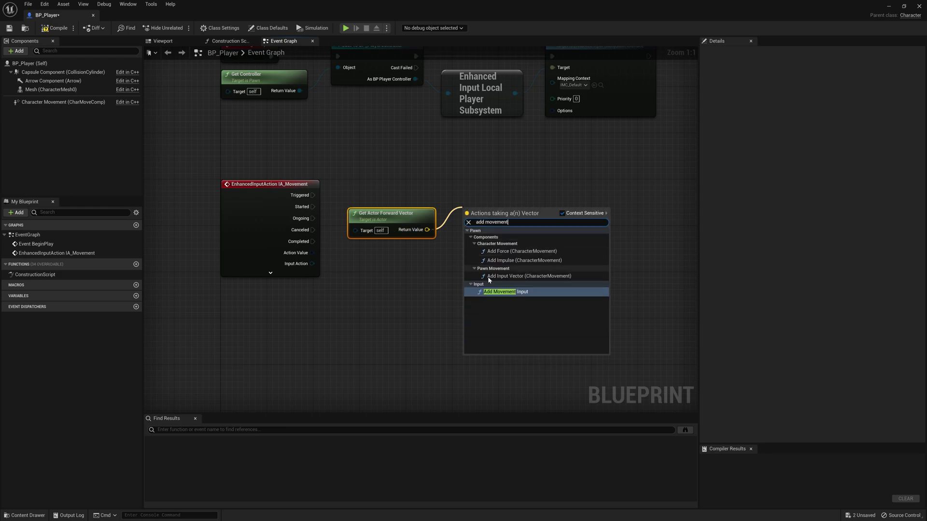
key(Return)
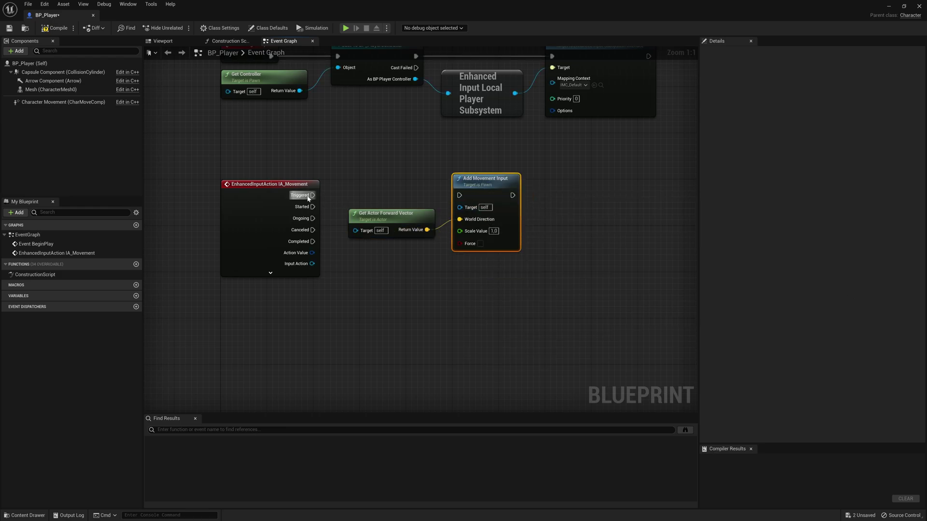
Connect the IA_Movement event's Triggered output to the Add Movement Input node and split the event's Action Value struct pin
drag(312, 196, 460, 195)
right_drag(455, 282, 443, 270)
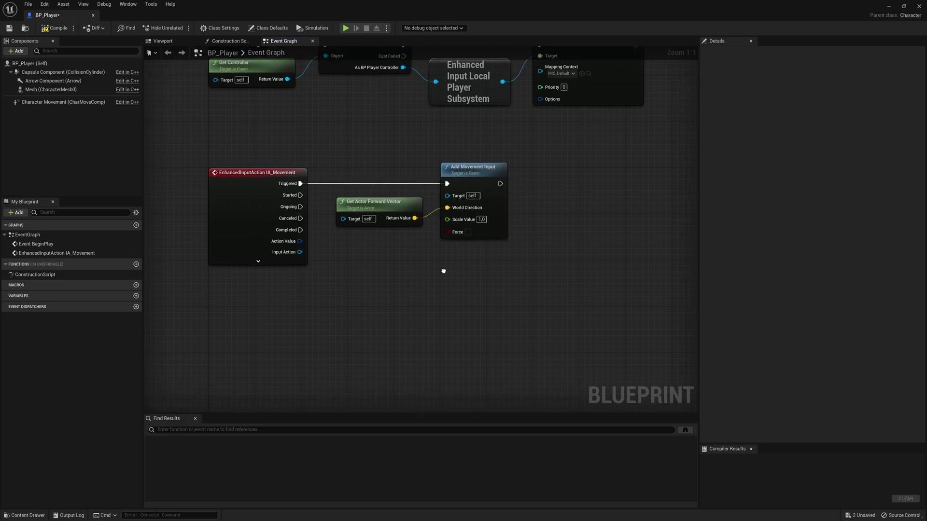
right_click(292, 243)
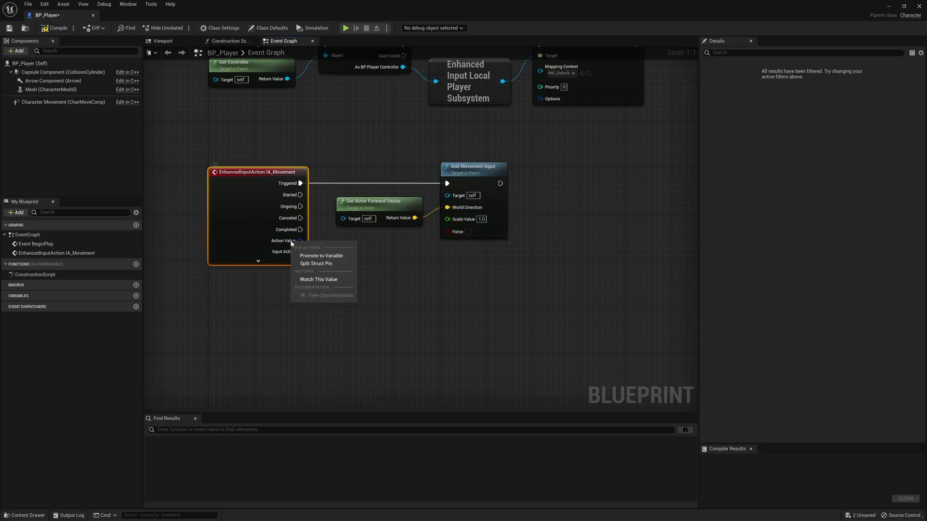
click(312, 267)
Check the Value Type of the IA_Movement input action asset and return to the BP_Player event graph
drag(289, 15, 290, 51)
double_click(414, 424)
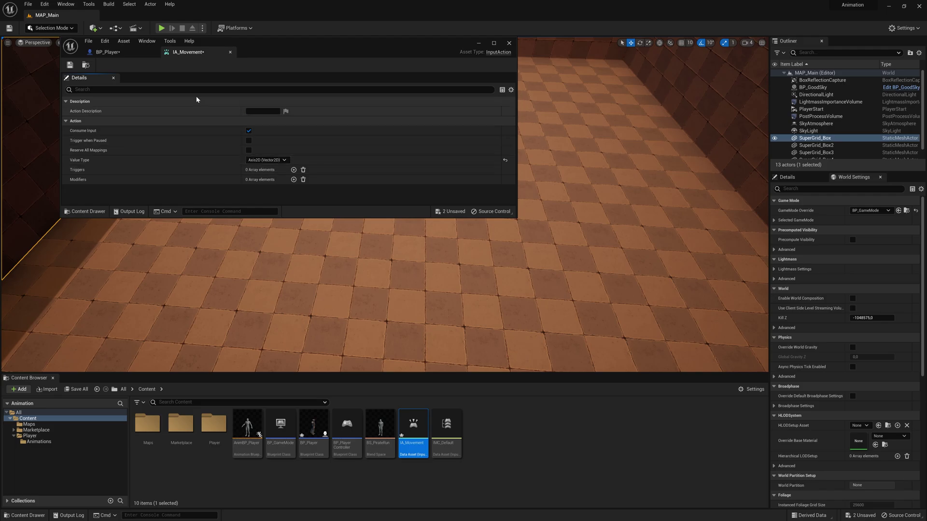
click(107, 52)
double_click(252, 40)
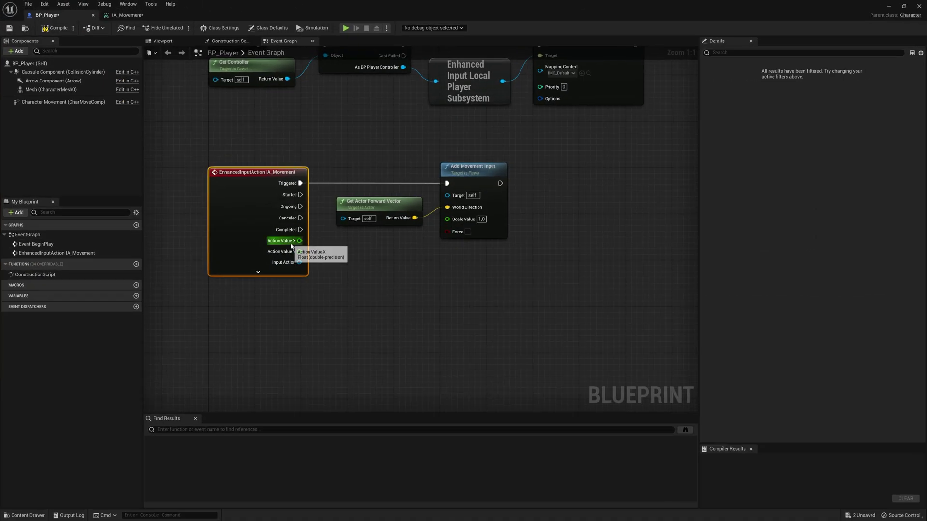
right_drag(335, 251, 360, 248)
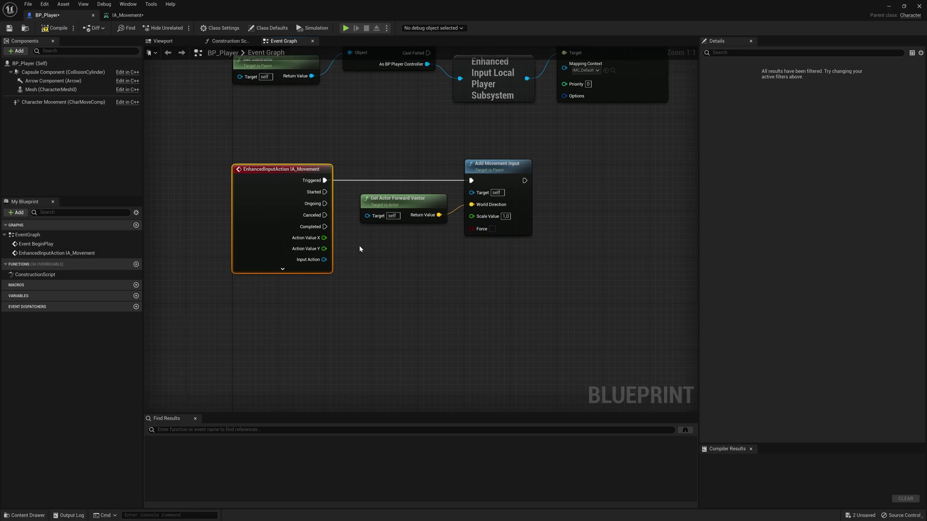
drag(324, 249, 380, 264)
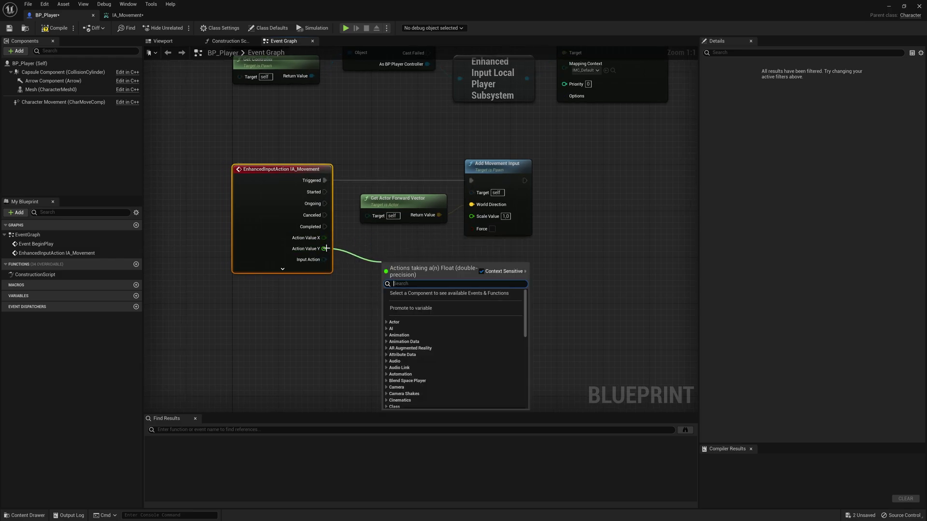
key(Escape)
click(376, 249)
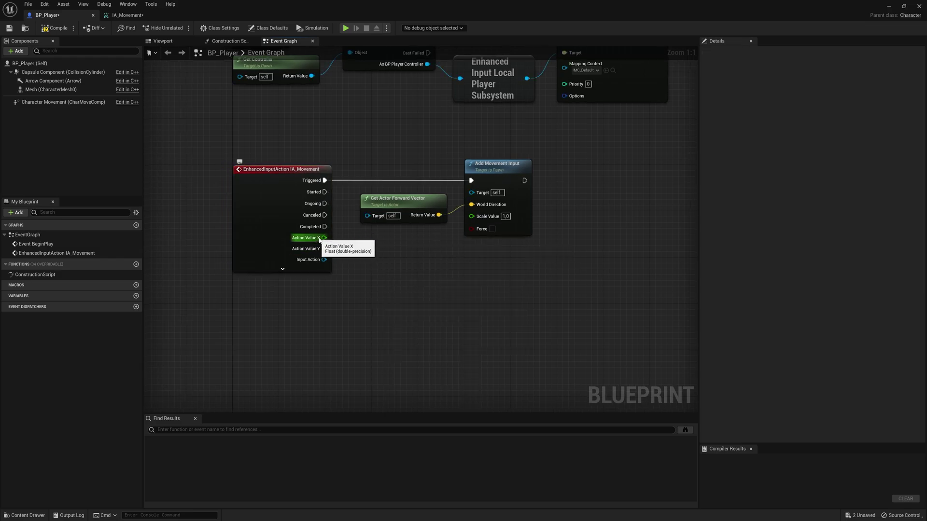
Feed the IA_Movement event's Action Value X into the Scale Value of the Add Movement Input node
drag(319, 239, 479, 222)
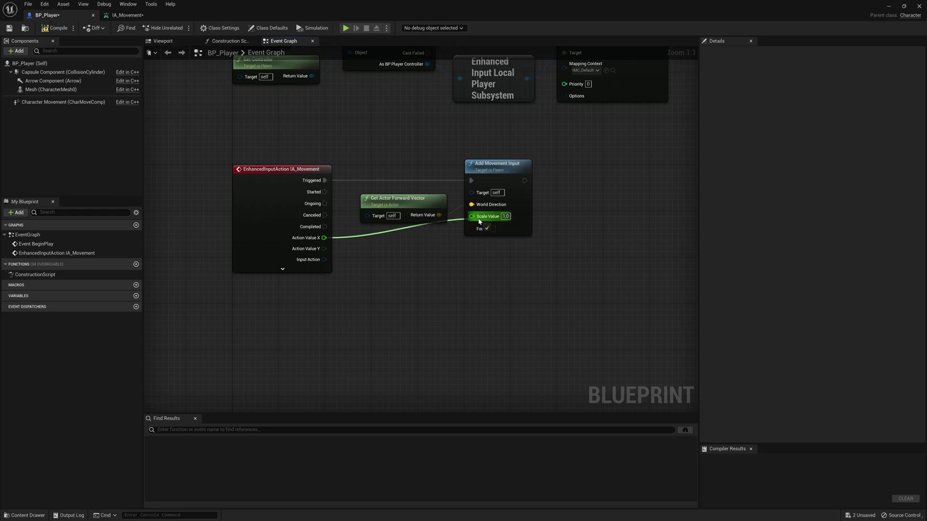
drag(480, 221, 480, 222)
Add a Get Actor Right Vector node to the right of the Add Movement Input node
right_drag(562, 214, 431, 197)
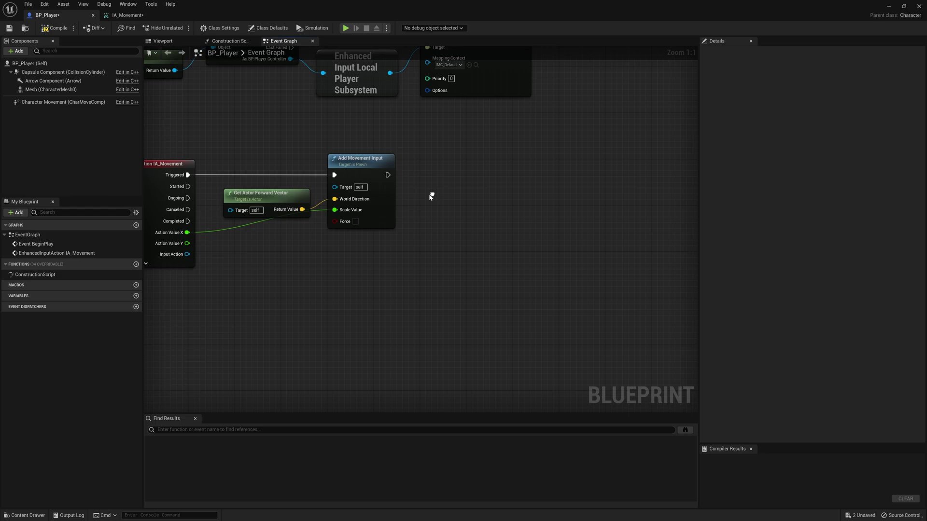
right_click(417, 201)
text(g)
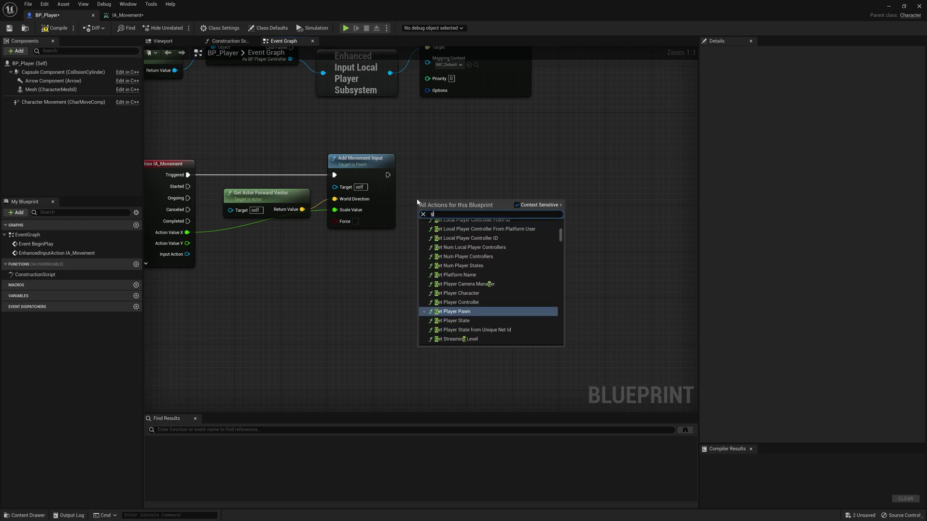
text(et actor right)
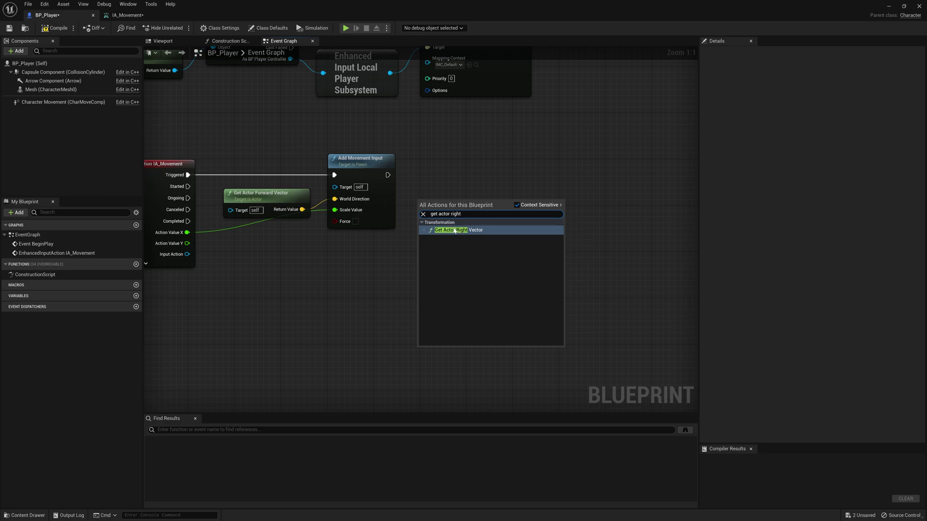
click(455, 230)
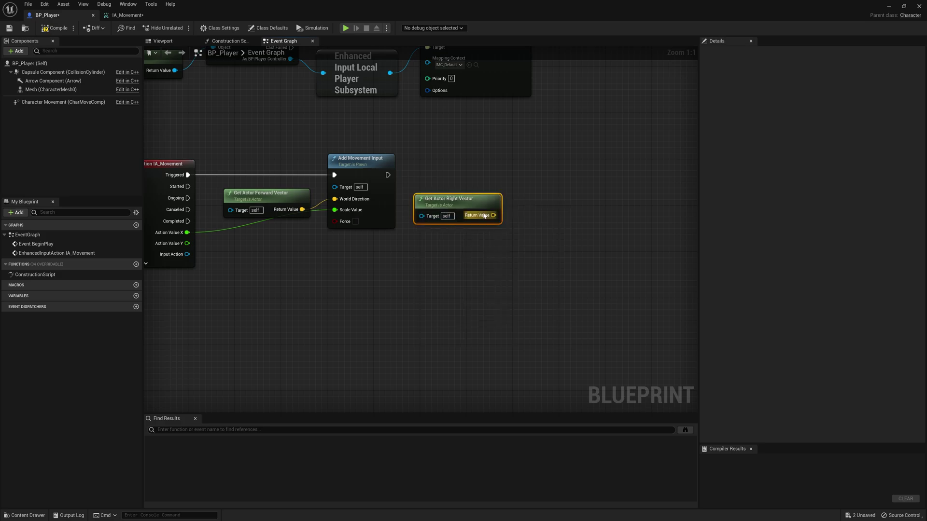
Add a second Add Movement Input node with World Direction fed by the right vector and execute it after the first one
drag(493, 216, 538, 159)
text(add movemen)
key(Return)
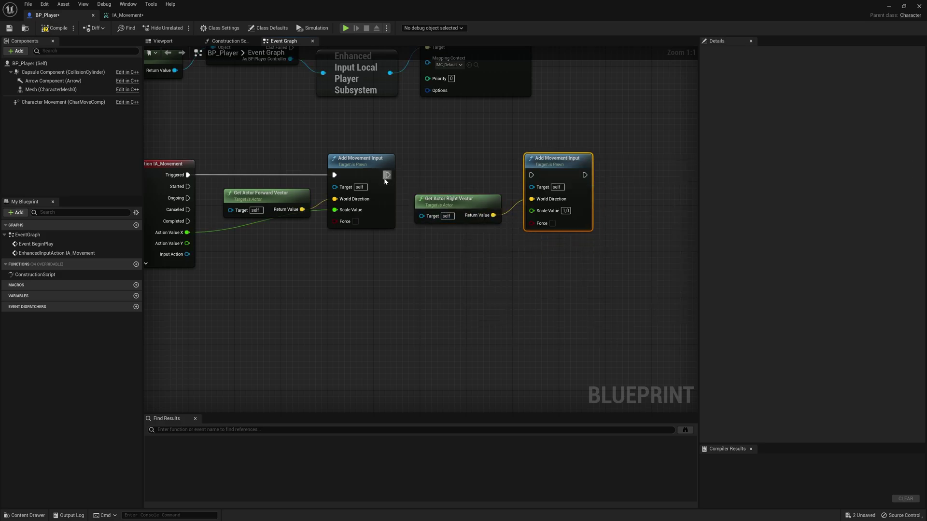
drag(387, 175, 533, 176)
Feed Action Value Y into the second Add Movement Input node's Scale Value and compile the blueprint
right_drag(412, 275, 443, 273)
drag(213, 244, 567, 212)
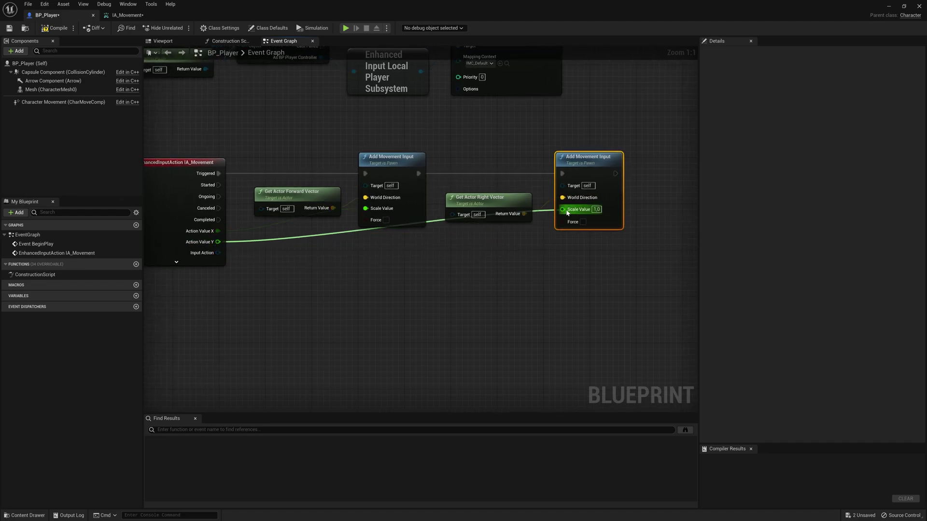
drag(566, 211, 567, 211)
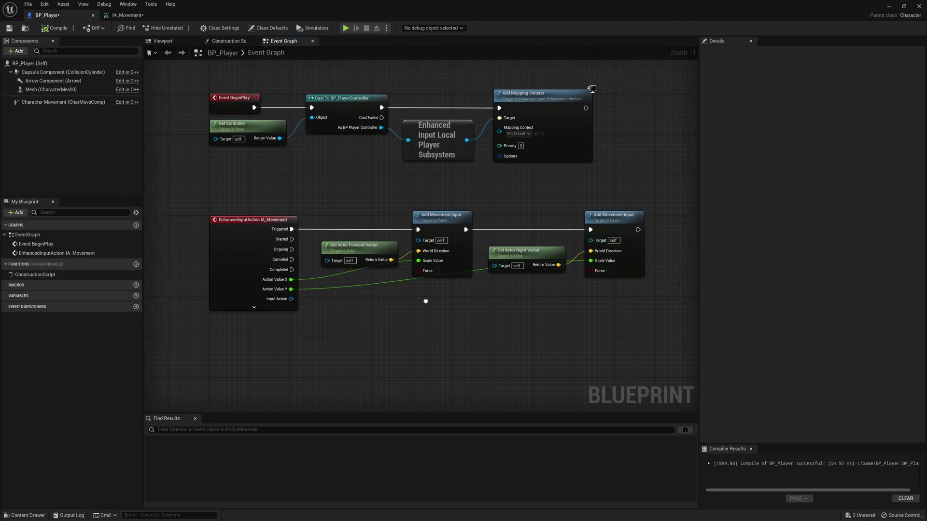
right_drag(426, 302, 406, 285)
right_drag(195, 160, 225, 159)
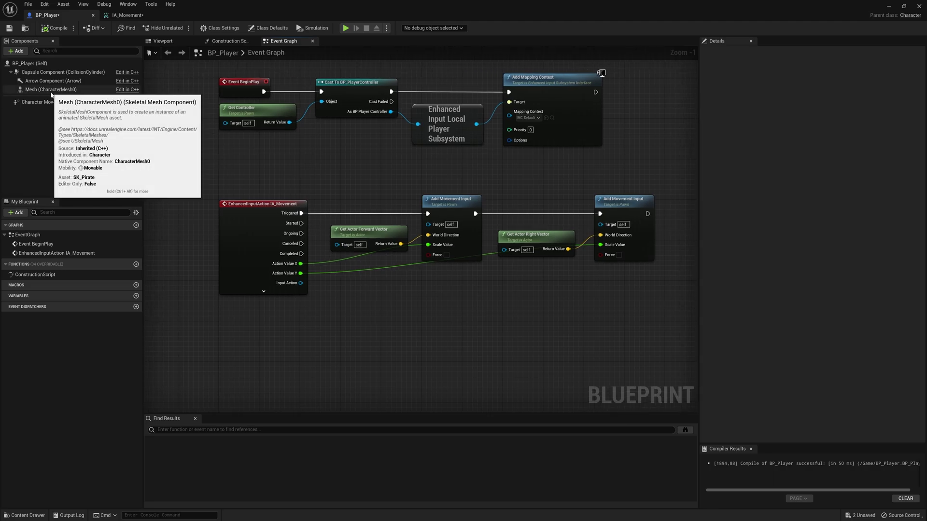
Add a Spring Arm component as a child of the character's Mesh component
click(51, 91)
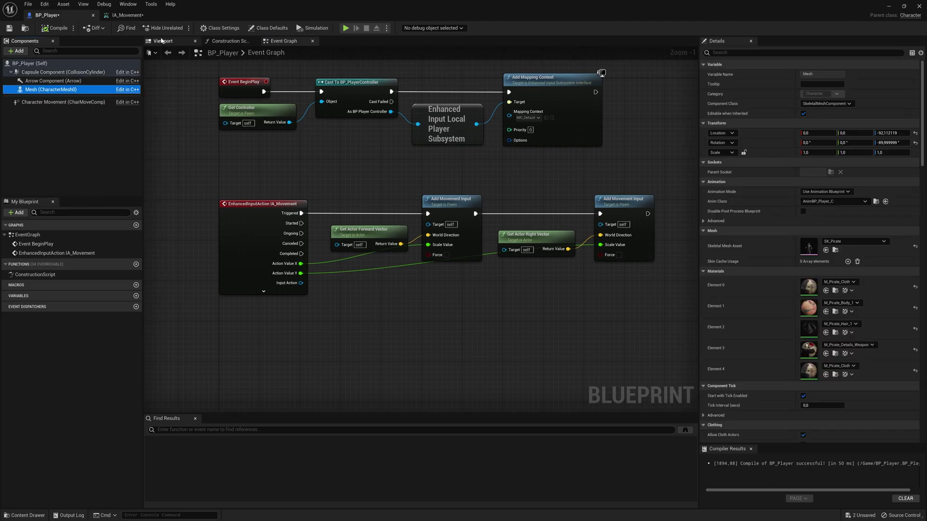
click(162, 41)
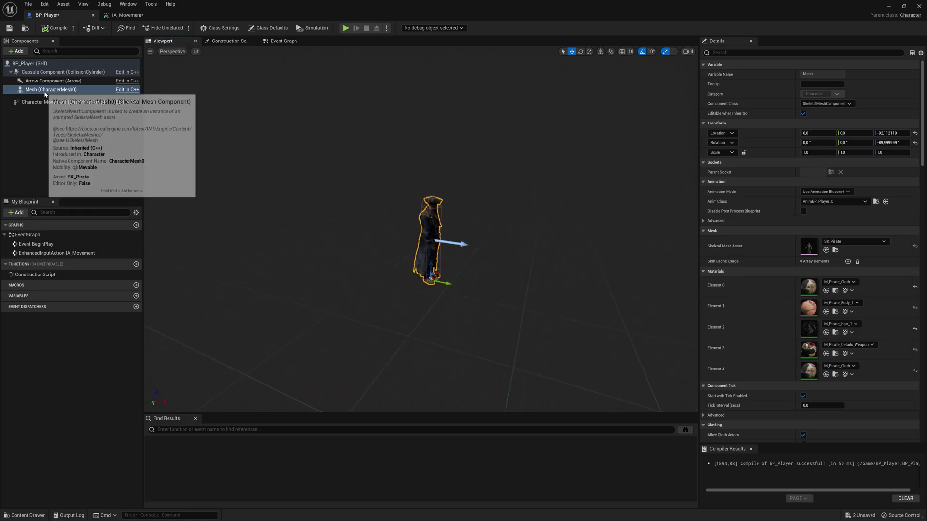
click(18, 51)
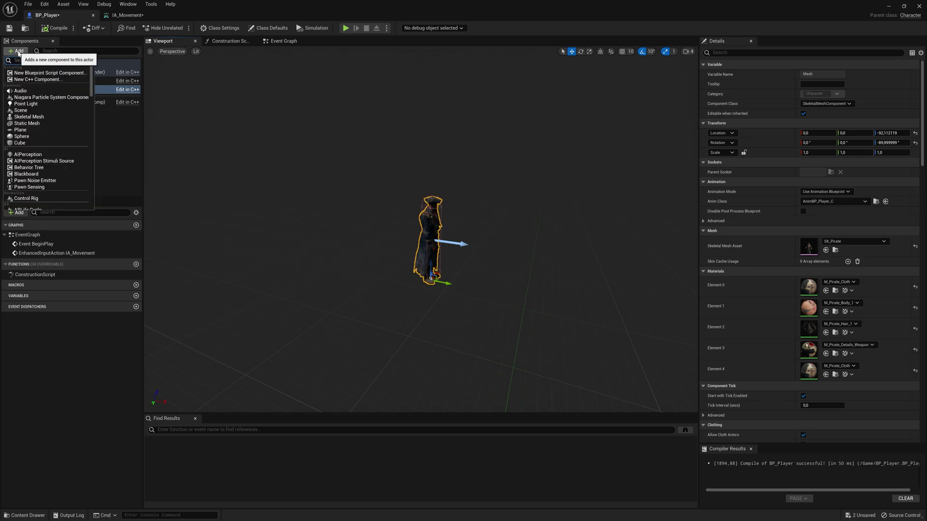
text(spring)
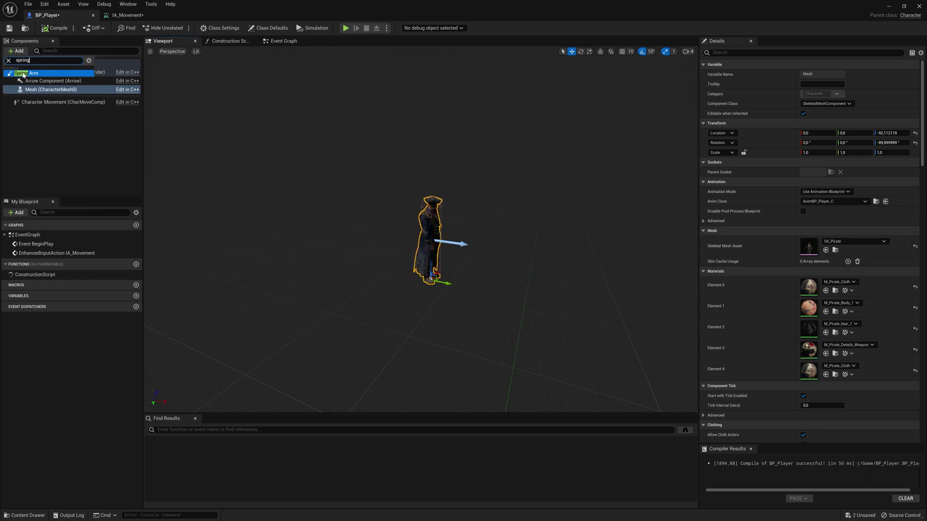
click(20, 74)
key(Return)
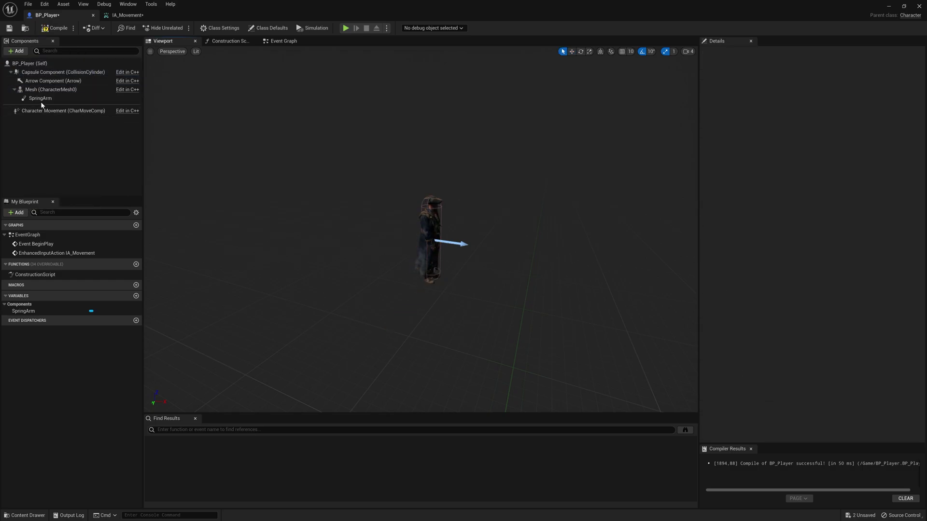
Add a Camera component as a child of the SpringArm component
click(19, 51)
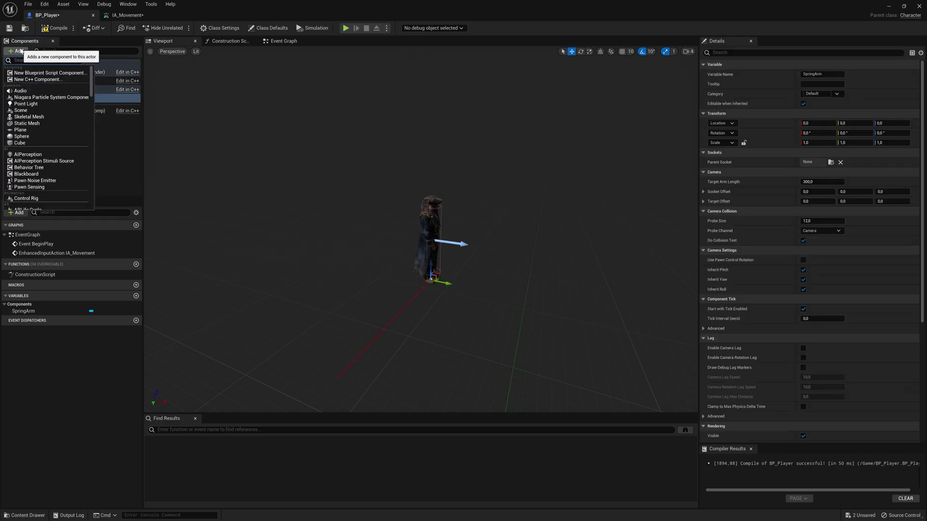
text(camera)
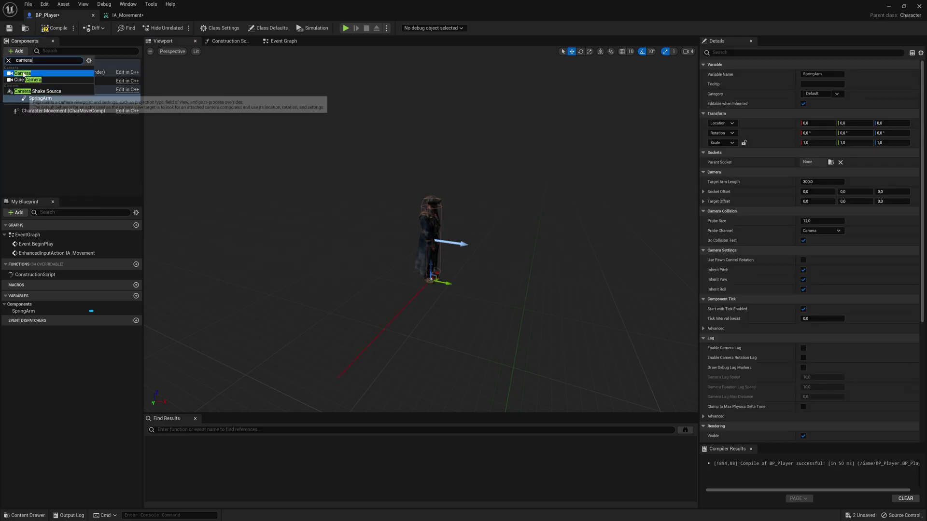
click(22, 74)
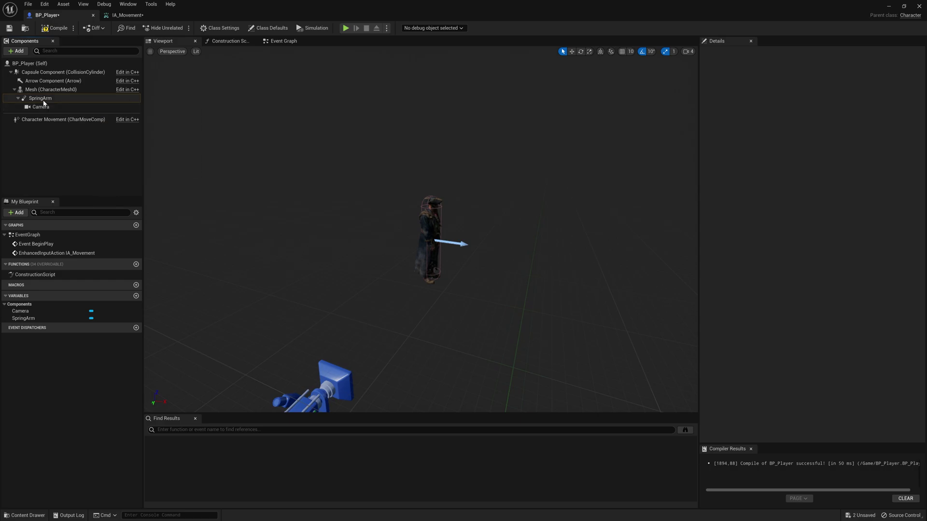
Rotate the SpringArm component to -40° on Y and about 90° on Z so the camera looks down from behind the pirate
click(40, 99)
mouse_move(414, 257)
right_down()
mouse_move(373, 303)
mouse_move(415, 258)
mouse_move(401, 258)
right_up()
key(e)
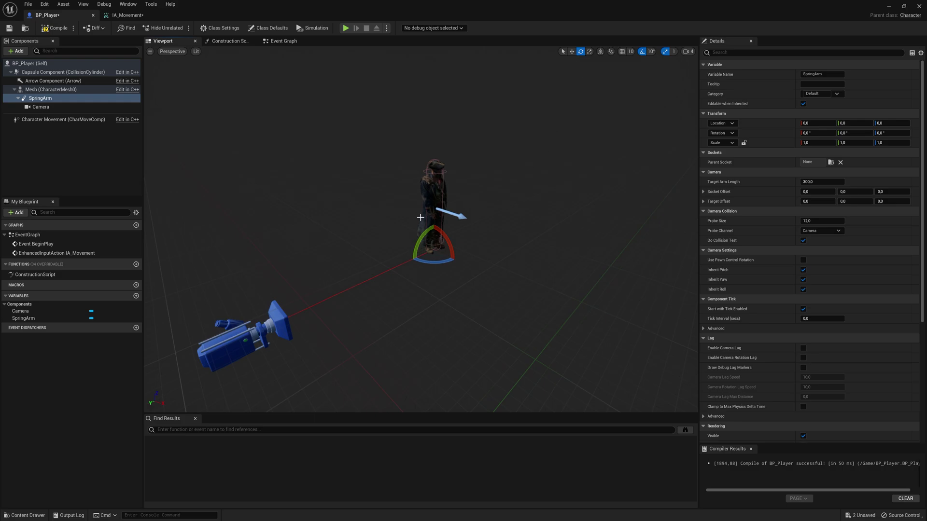
right_drag(421, 220, 472, 274)
drag(474, 246, 487, 267)
right_drag(462, 292, 438, 280)
mouse_move(409, 264)
mouse_down()
mouse_move(413, 285)
mouse_move(419, 257)
mouse_up()
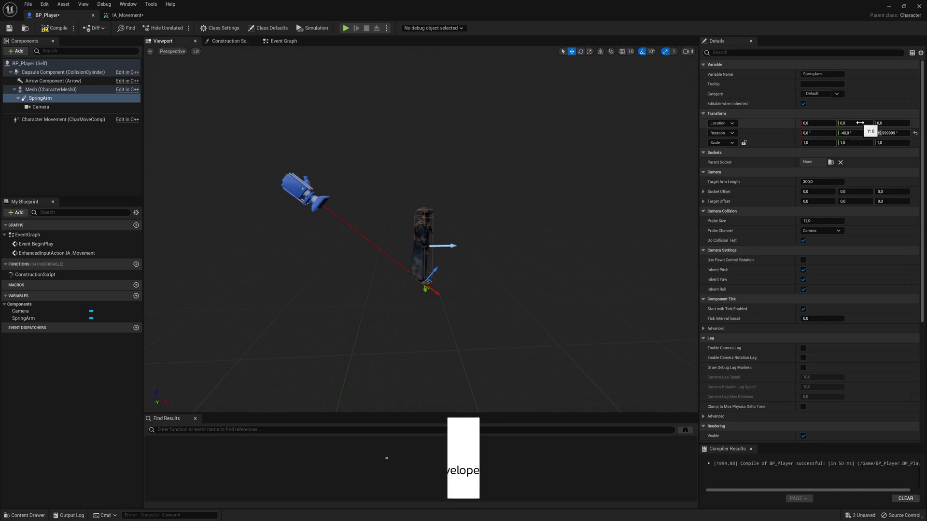
Raise the SpringArm component to a Z location of 88
key(ctrl+z)
drag(882, 123, 913, 123)
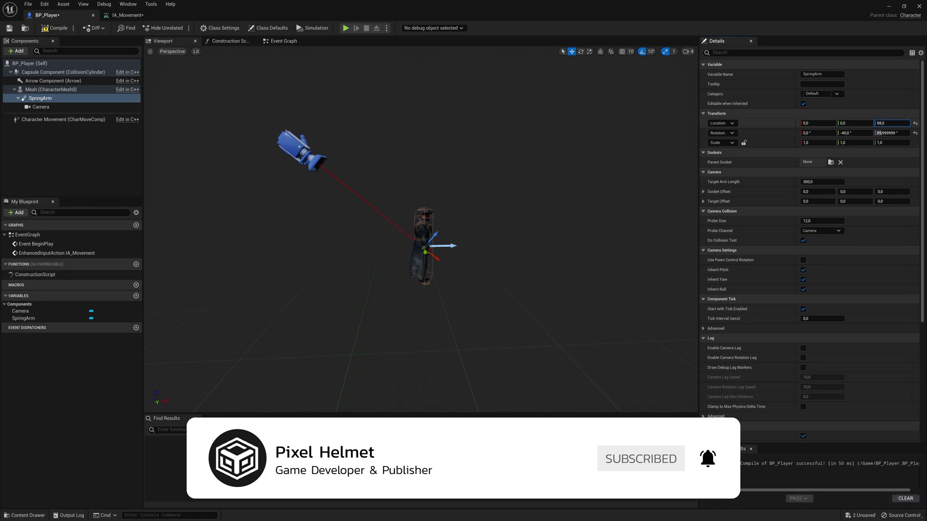
Set the SpringArm's Target Arm Length to 600 and compile the blueprint
scroll(410, 159, down, 3)
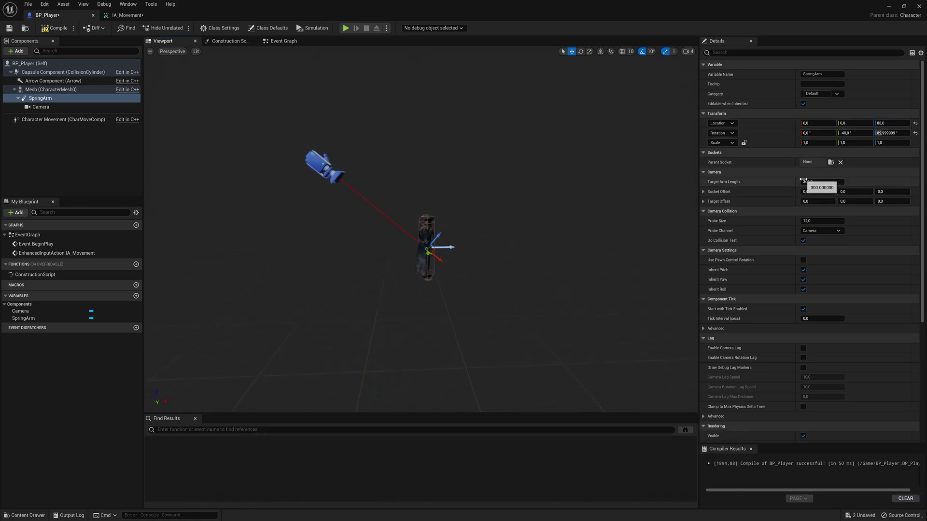
drag(821, 181, 871, 182)
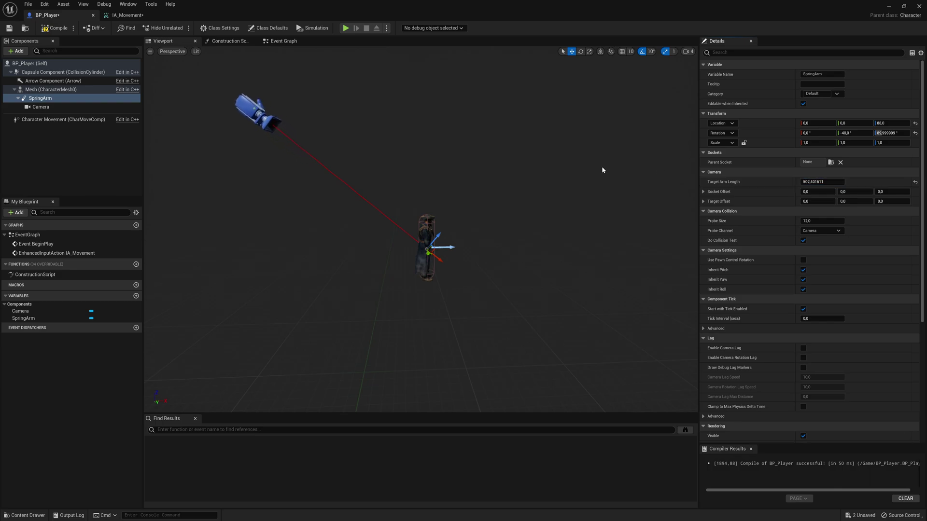
click(816, 182)
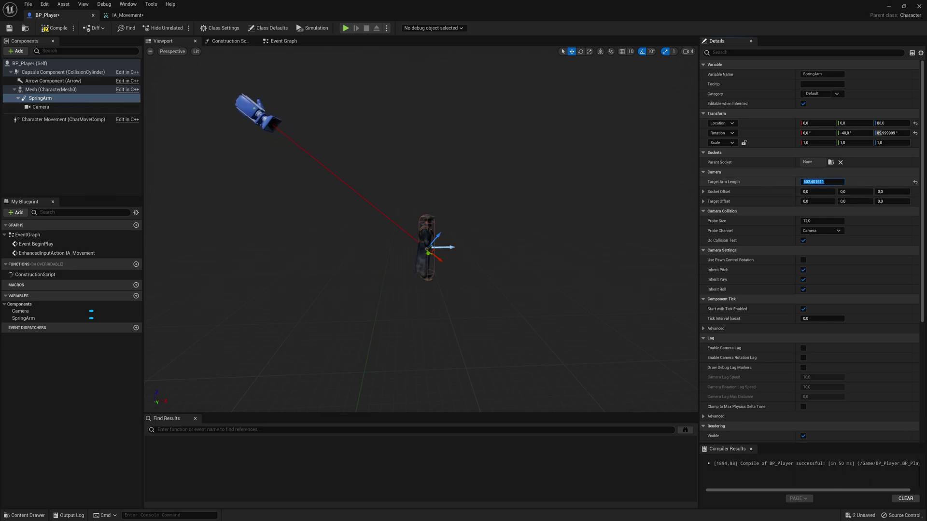
text(600)
key(Return)
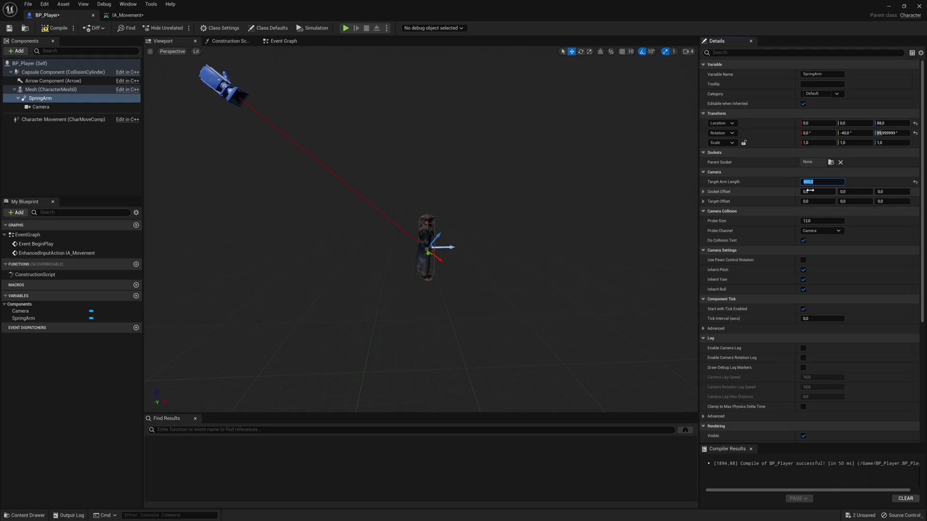
click(56, 28)
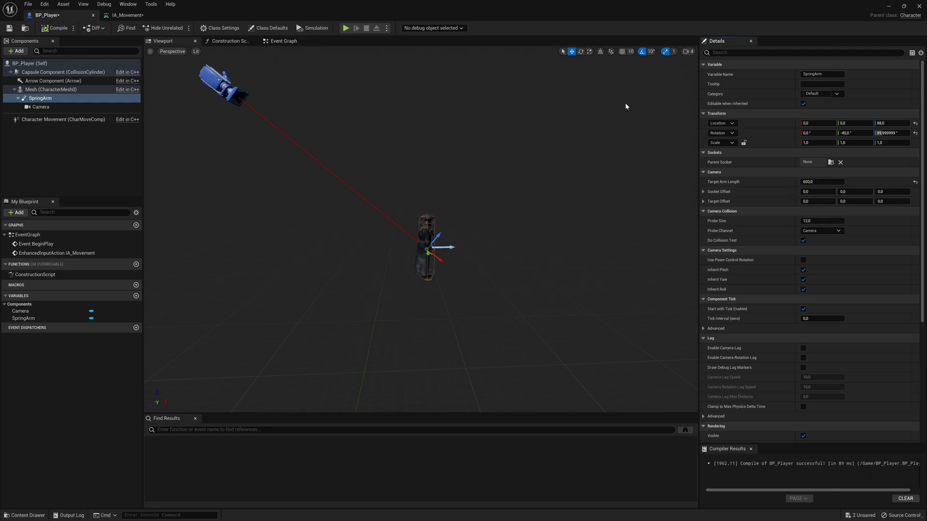
Play MAP_Main in the level editor and walk the pirate forward, backward, left and right to test the movement and camera
click(890, 7)
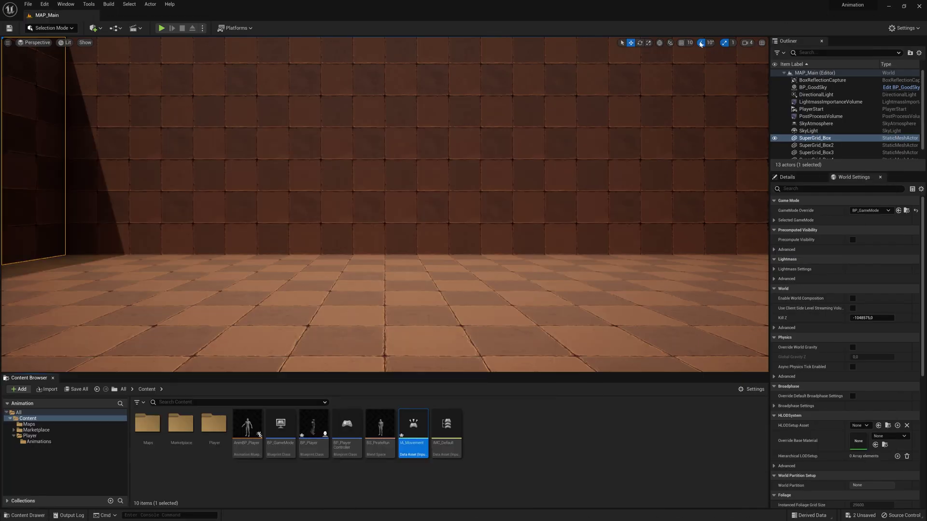
click(161, 28)
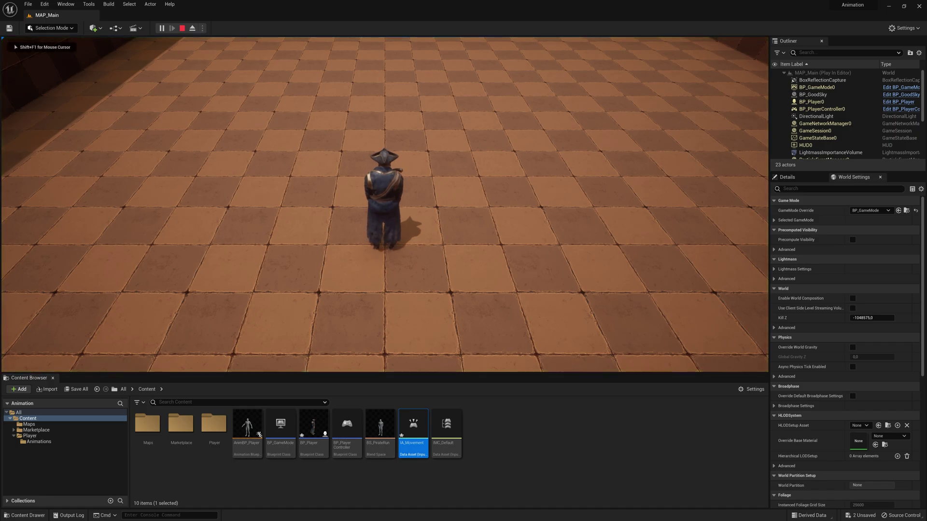
key(w)
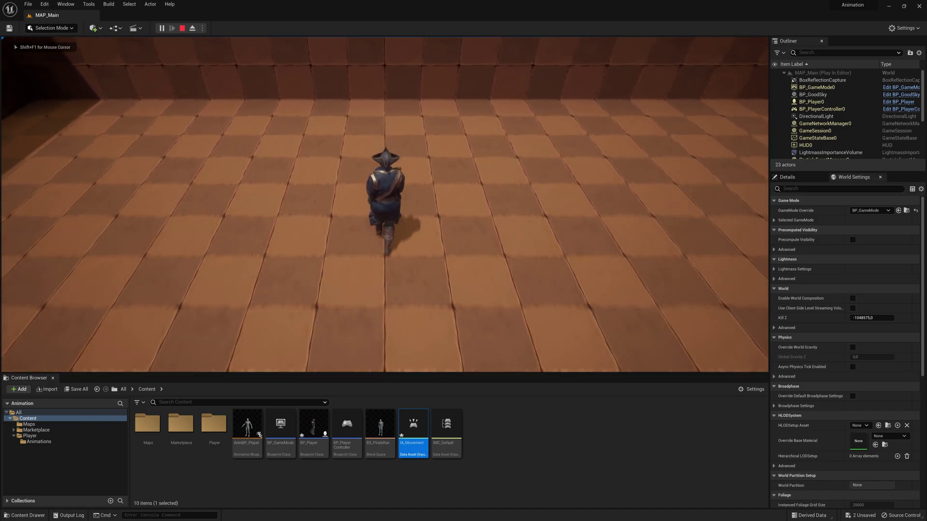
key(s)
key(a)
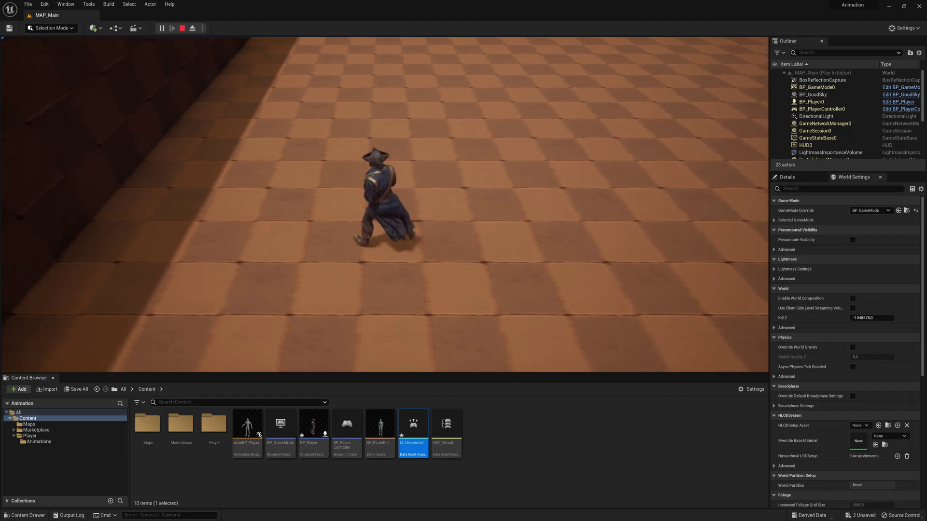
key(d)
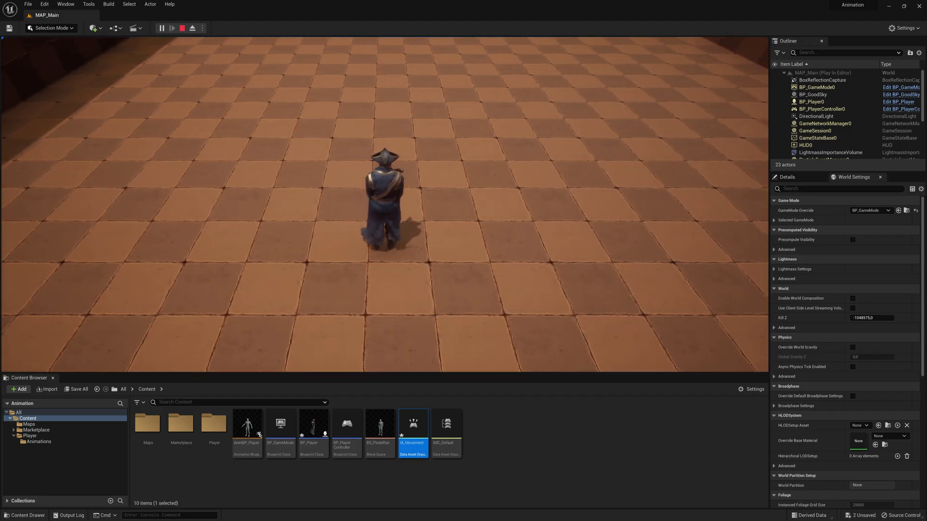
key(d)
key(a)
key(w)
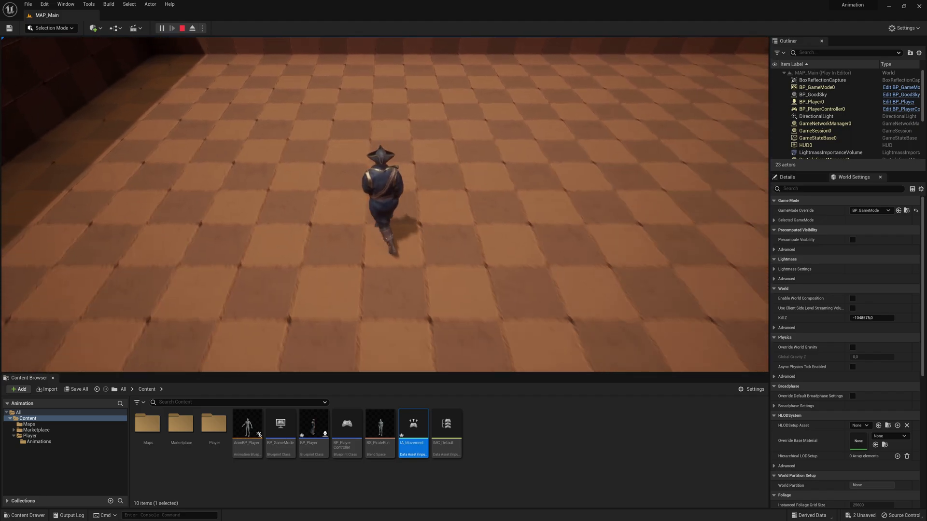
key(s)
key(d)
key(w)
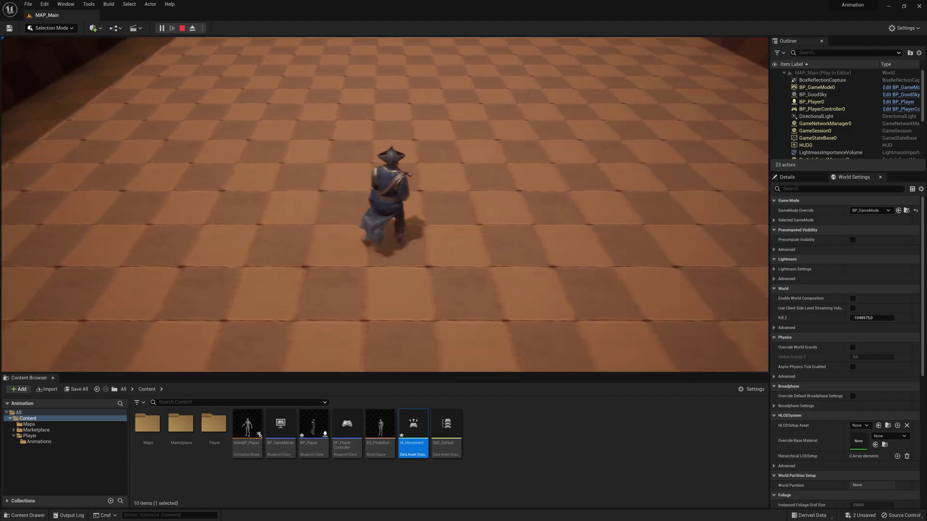